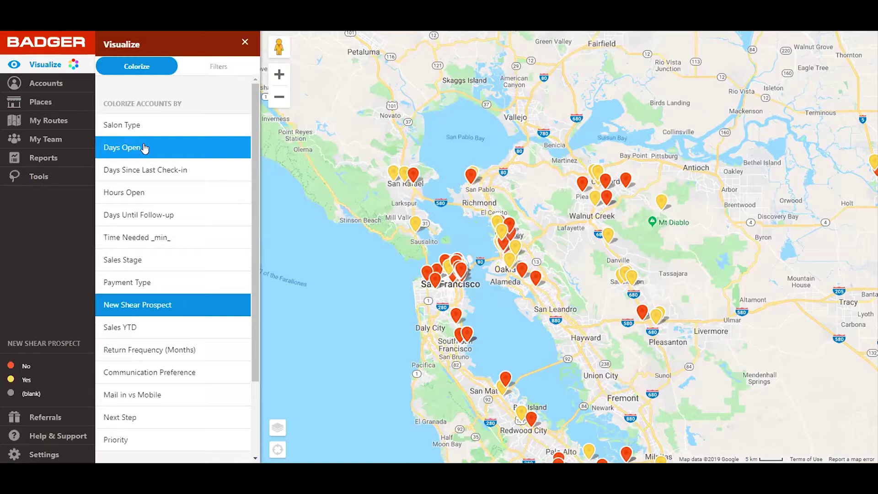
Step: Try colouring the pins by Salon Type, days since last check-in, then Sales Stage
{"action": "left_click", "coordinate": [132, 125]}
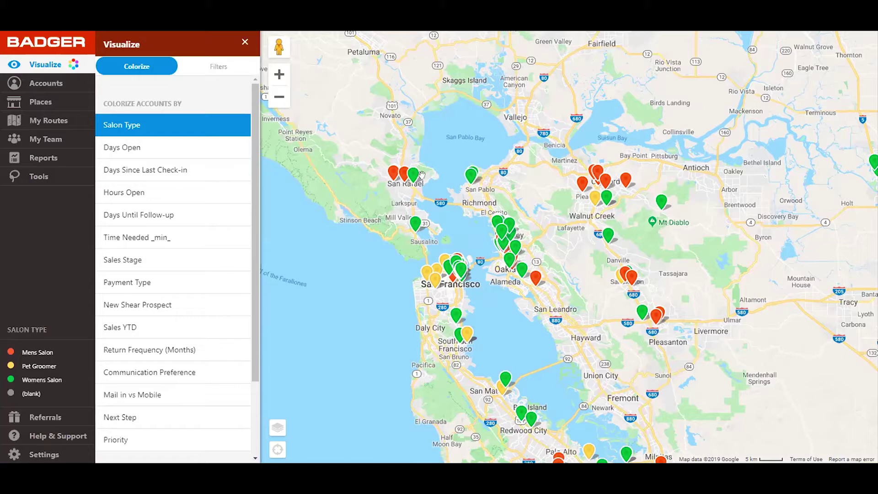
{"action": "left_click", "coordinate": [218, 172]}
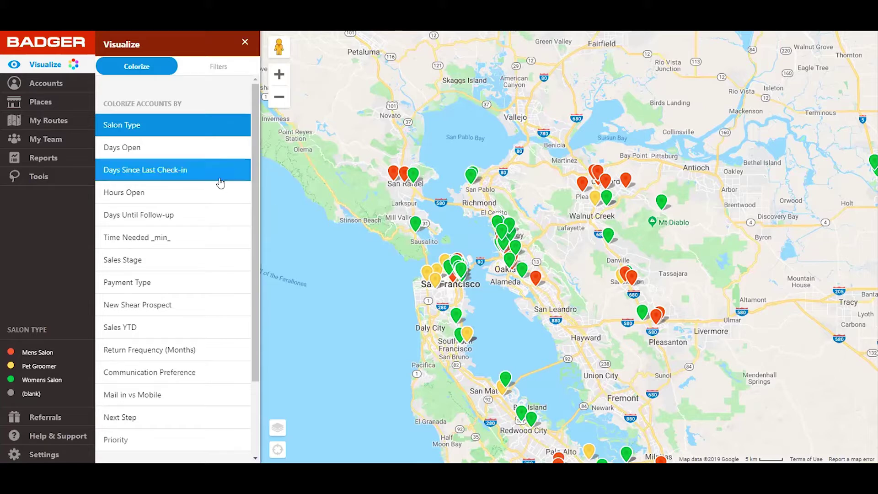
{"action": "scroll", "coordinate": [200, 201], "scroll_direction": "down", "scroll_amount": 2}
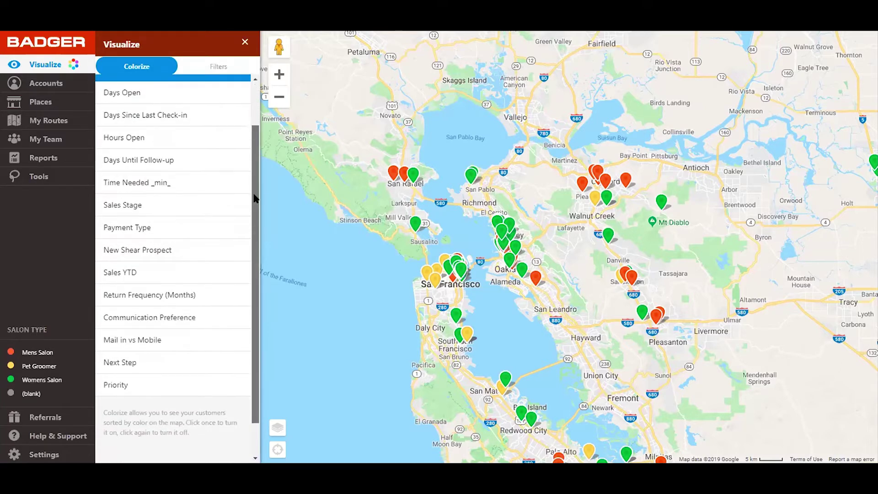
{"action": "left_click", "coordinate": [166, 181]}
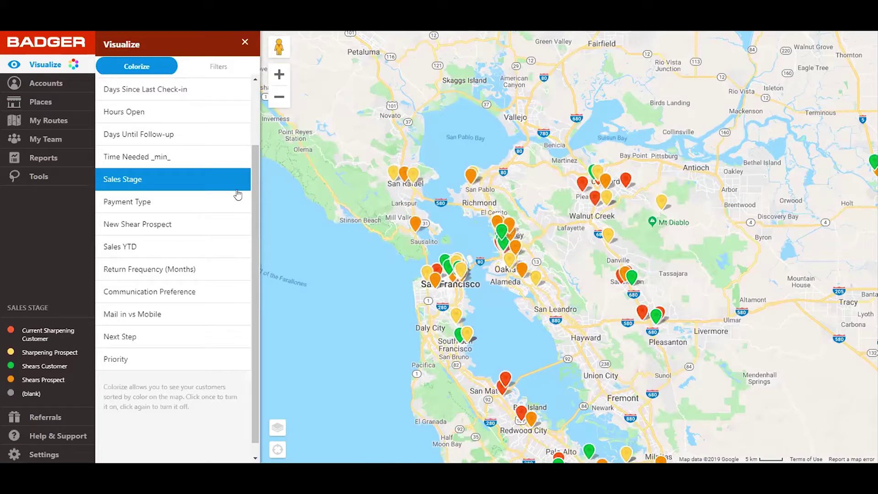
{"action": "scroll", "coordinate": [243, 128], "scroll_direction": "up", "scroll_amount": 1}
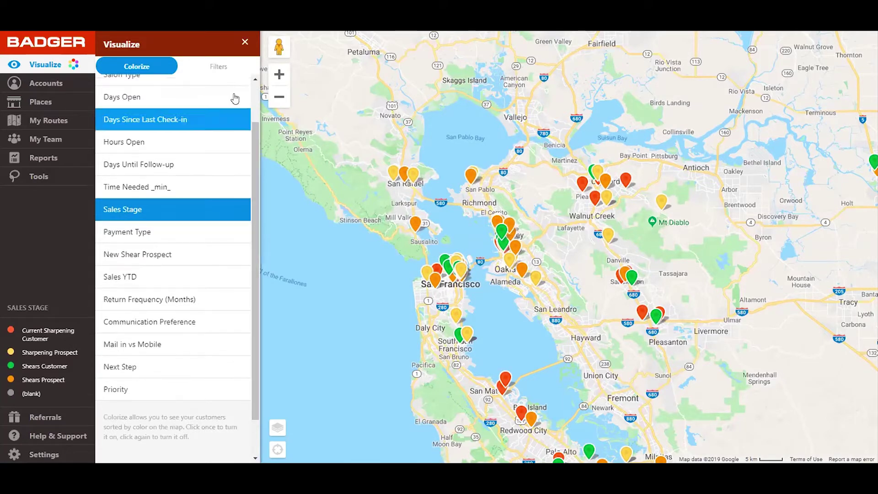
Step: Glance at the account filters, then colour the pins by Payment Type
{"action": "left_click", "coordinate": [226, 73]}
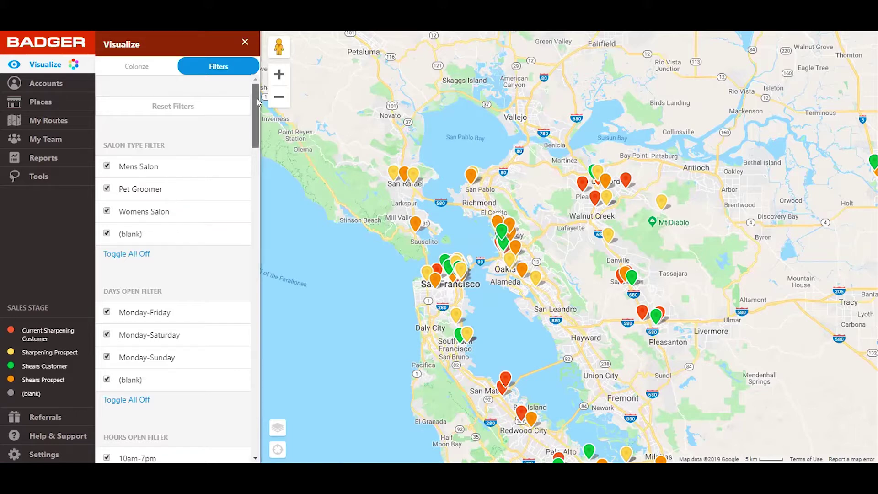
{"action": "left_click", "coordinate": [140, 69]}
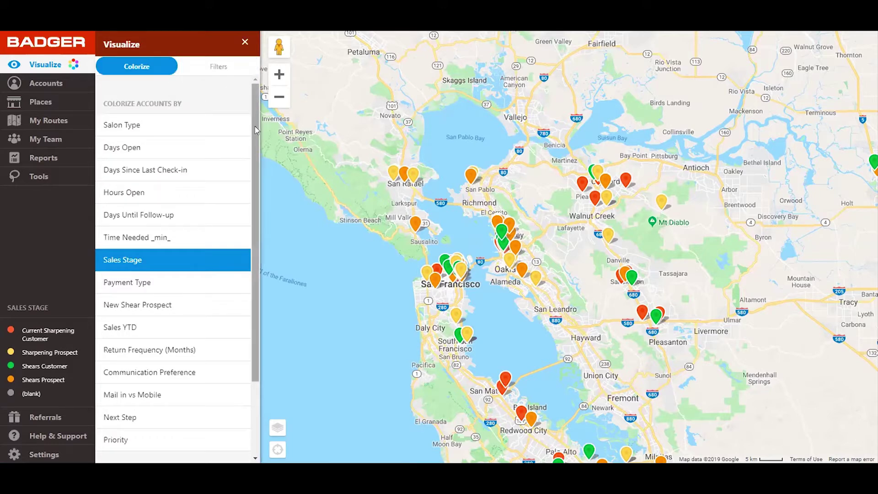
{"action": "scroll", "coordinate": [255, 151], "scroll_direction": "down", "scroll_amount": 2}
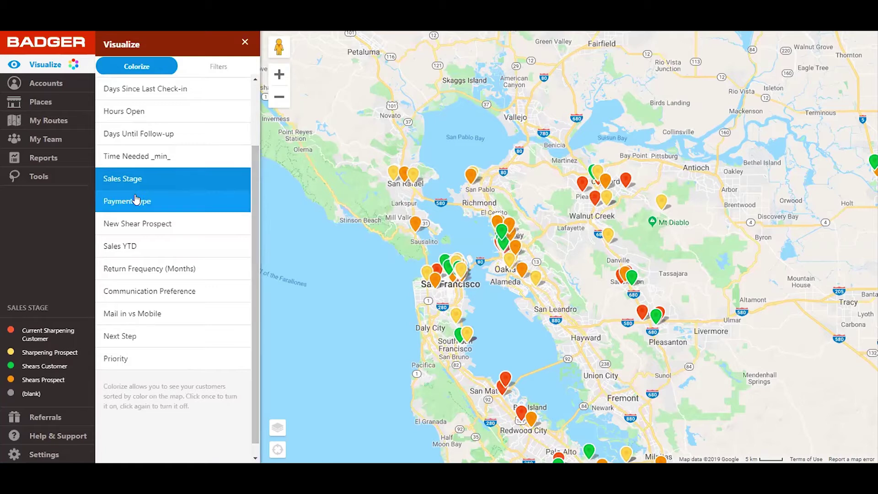
{"action": "left_click", "coordinate": [136, 199]}
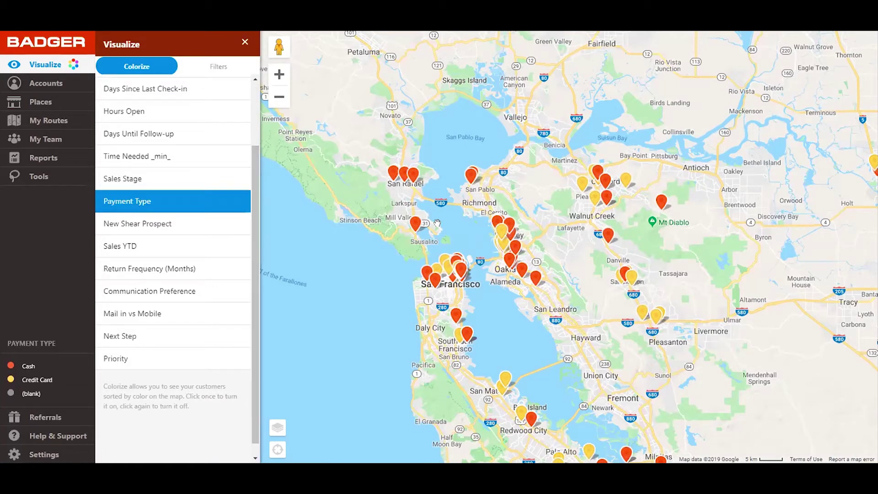
Step: Filter the accounts to a Days Until Follow-up range of 0–14
{"action": "left_click", "coordinate": [224, 71]}
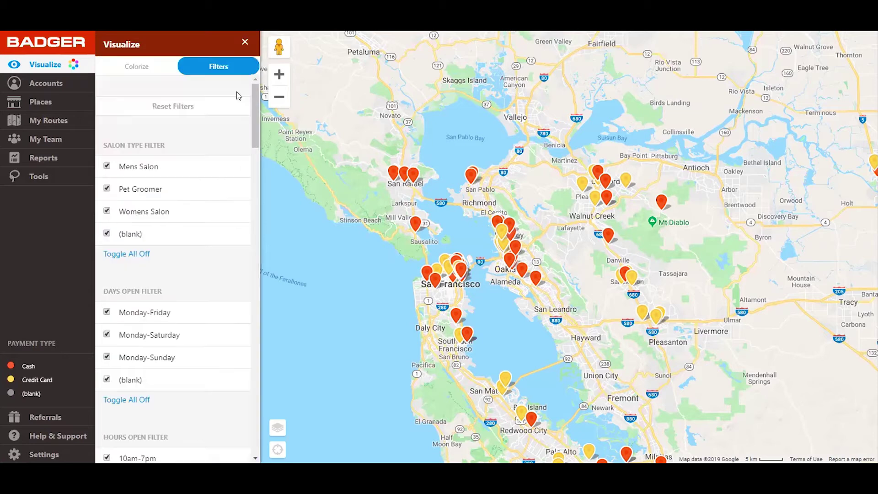
{"action": "left_click_drag", "start_coordinate": [258, 95], "coordinate": [253, 379]}
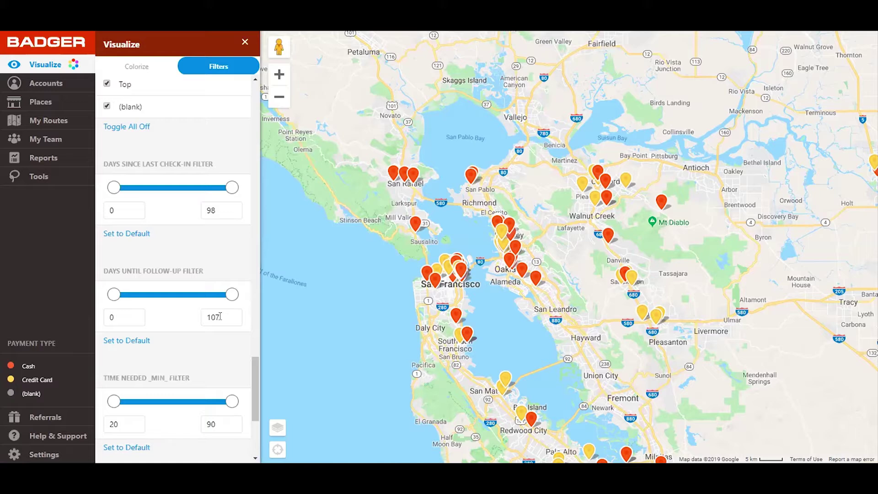
{"action": "left_click_drag", "start_coordinate": [220, 316], "coordinate": [201, 317]}
{"action": "type", "text": "14"}
{"action": "key", "text": "Return"}
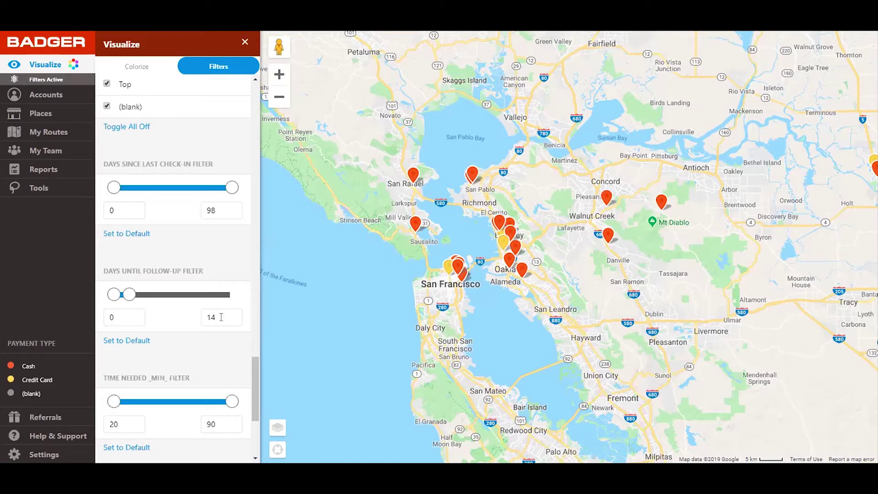
{"action": "left_click_drag", "start_coordinate": [129, 294], "coordinate": [253, 307]}
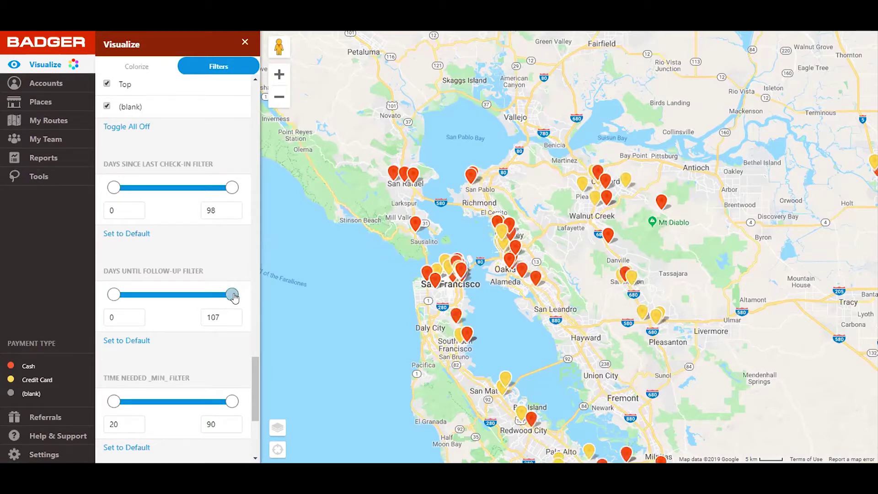
{"action": "left_click_drag", "start_coordinate": [233, 298], "coordinate": [127, 298]}
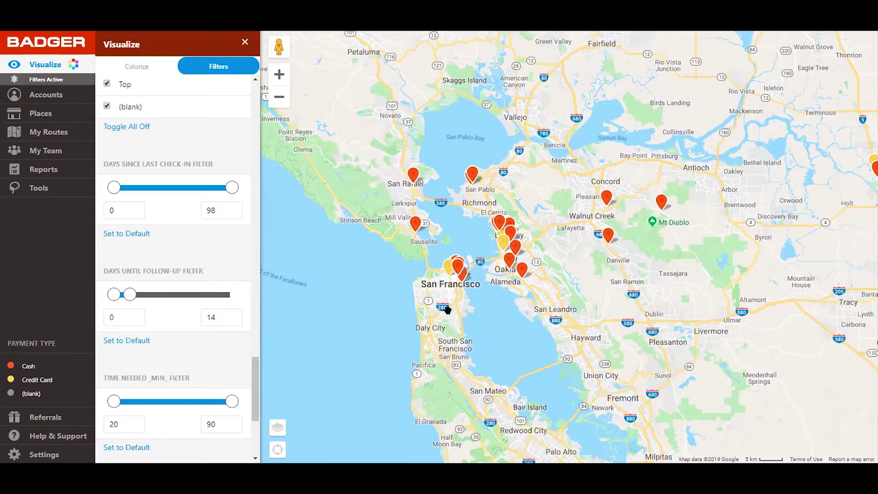
Step: Zoom in and centre the map on downtown San Francisco
{"action": "scroll", "coordinate": [451, 305], "scroll_direction": "up", "scroll_amount": 2}
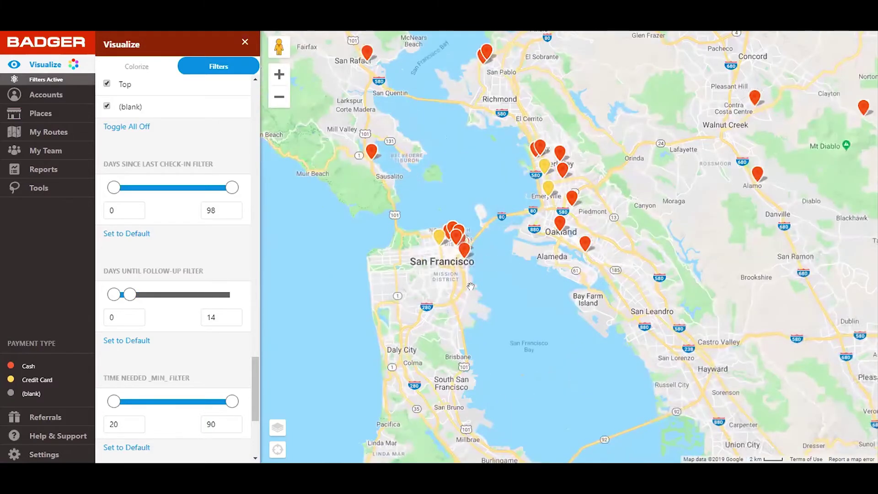
{"action": "scroll", "coordinate": [470, 287], "scroll_direction": "up", "scroll_amount": 2}
{"action": "left_click_drag", "start_coordinate": [471, 279], "coordinate": [483, 311]}
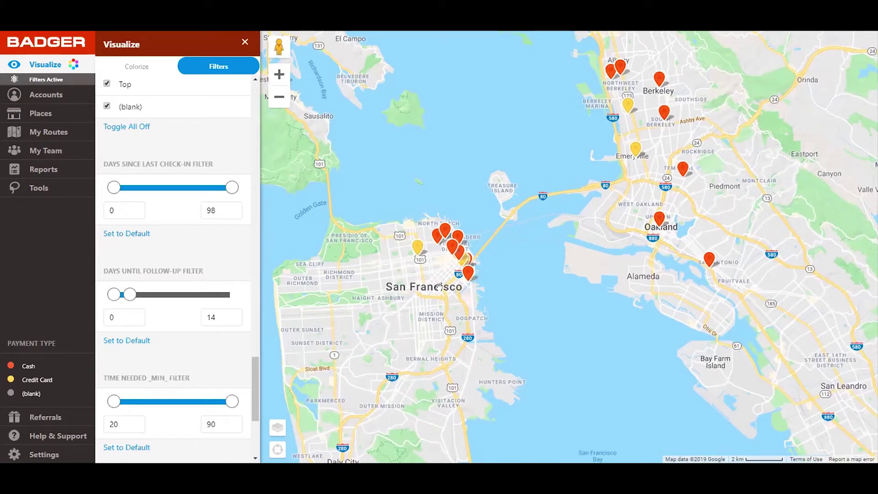
{"action": "scroll", "coordinate": [439, 286], "scroll_direction": "up", "scroll_amount": 1}
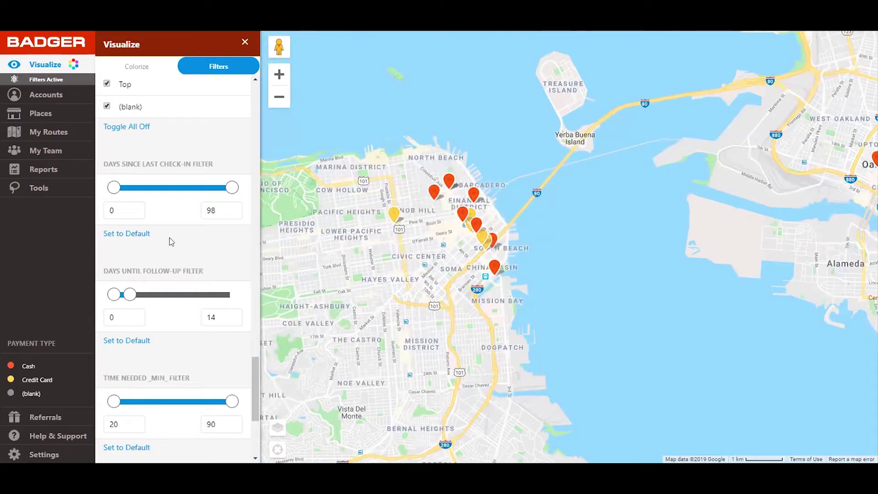
Step: Lasso the 13 downtown San Francisco salons and create a new route from them
{"action": "left_click", "coordinate": [49, 194]}
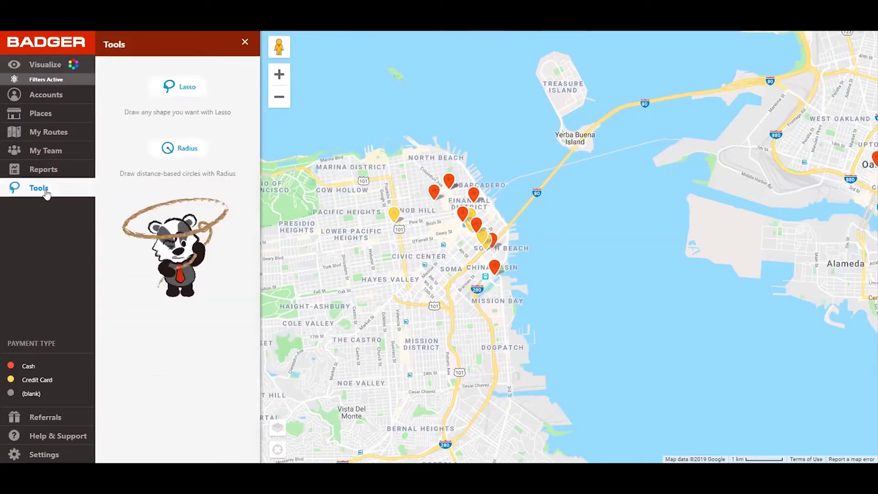
{"action": "left_click", "coordinate": [175, 97]}
{"action": "mouse_move", "coordinate": [585, 201]}
{"action": "left_mouse_down"}
{"action": "mouse_move", "coordinate": [539, 169]}
{"action": "mouse_move", "coordinate": [330, 197]}
{"action": "left_mouse_up"}
{"action": "mouse_move", "coordinate": [393, 303]}
{"action": "left_mouse_down"}
{"action": "mouse_move", "coordinate": [559, 296]}
{"action": "mouse_move", "coordinate": [580, 215]}
{"action": "left_mouse_up"}
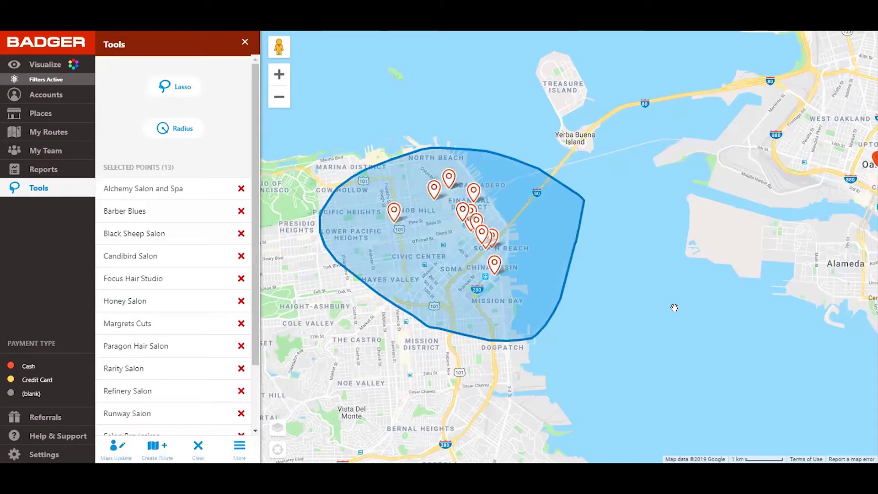
{"action": "left_click", "coordinate": [157, 452]}
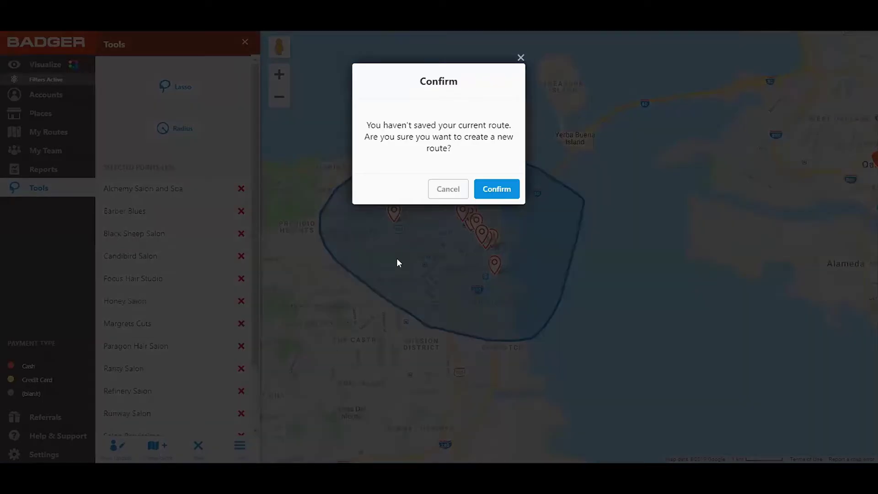
{"action": "left_click", "coordinate": [498, 189]}
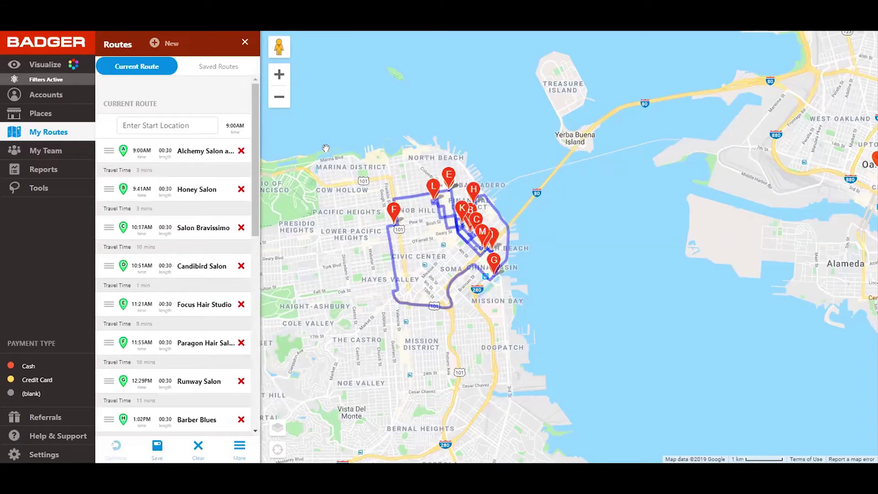
{"action": "left_click", "coordinate": [160, 126]}
{"action": "type", "text": "92=12"}
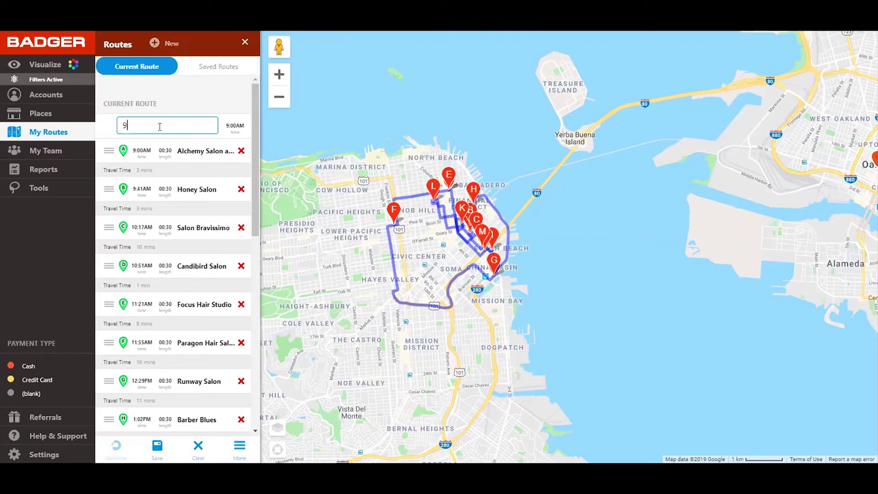
{"action": "key", "text": "BackSpace"}
{"action": "key", "text": "BackSpace"}
{"action": "key", "text": "BackSpace"}
{"action": "key", "text": "BackSpace"}
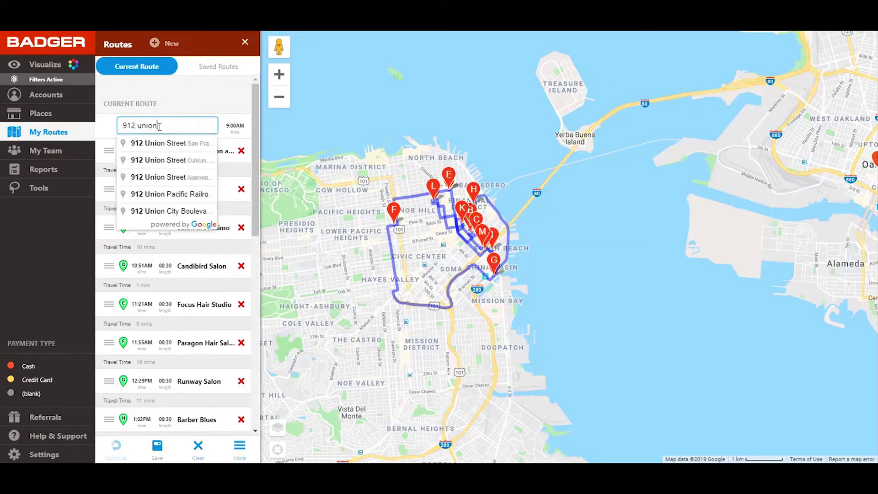
{"action": "left_click", "coordinate": [162, 143]}
{"action": "triple_click", "coordinate": [170, 123]}
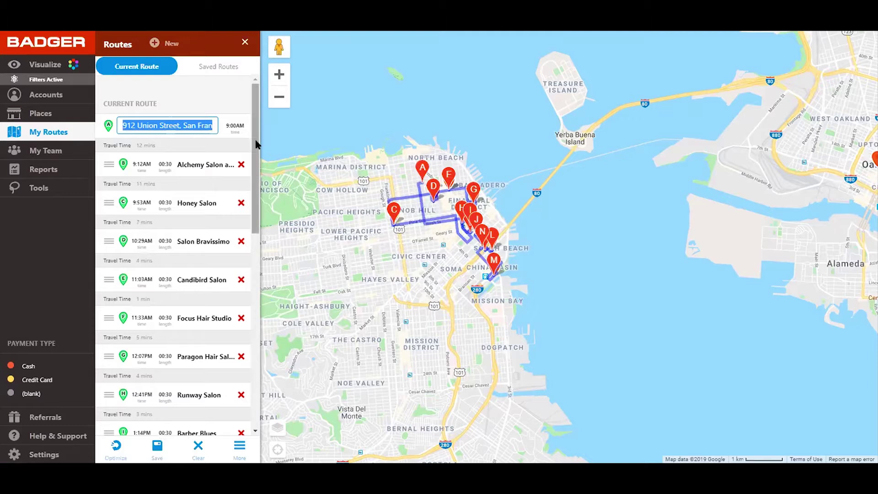
{"action": "left_click_drag", "start_coordinate": [255, 141], "coordinate": [254, 336]}
{"action": "left_click", "coordinate": [146, 185]}
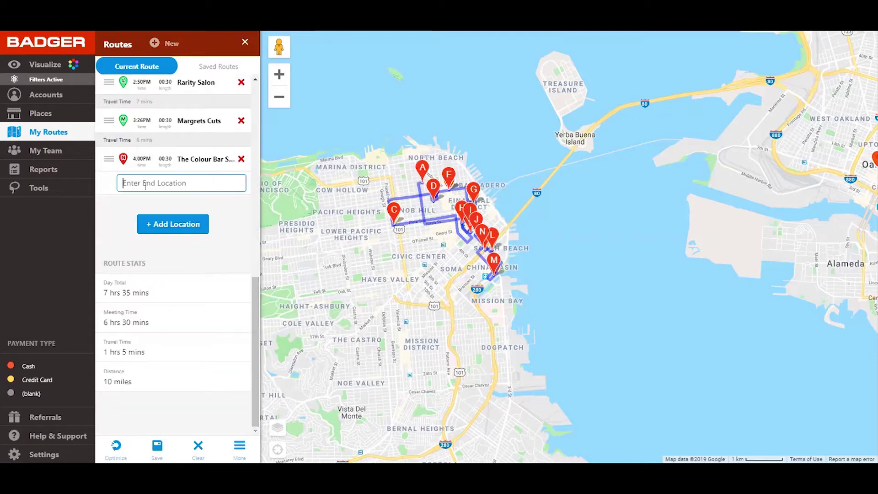
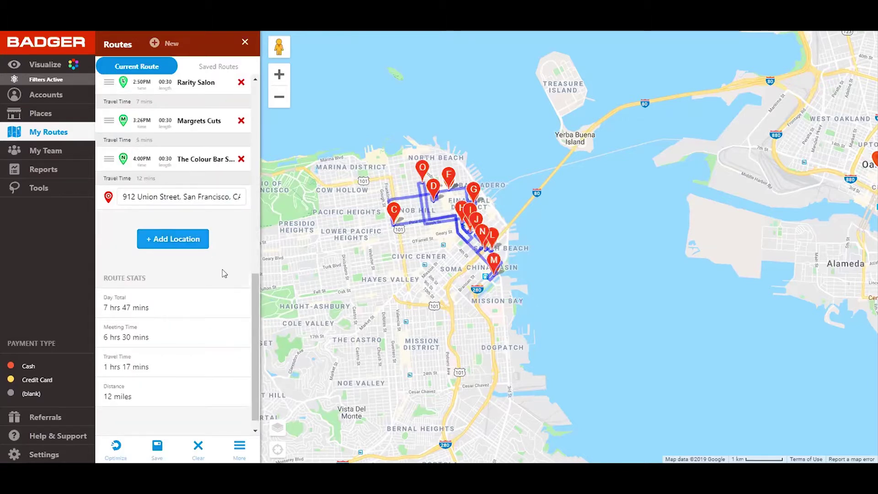
{"action": "left_click_drag", "start_coordinate": [251, 314], "coordinate": [224, 101]}
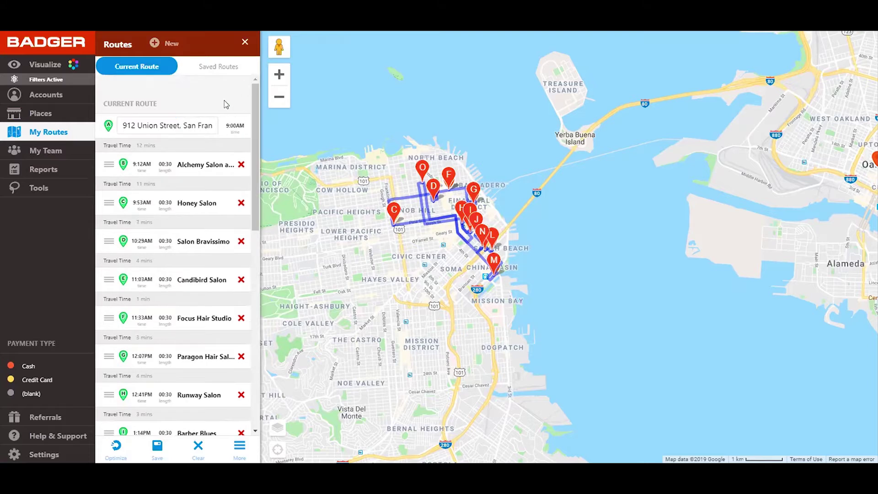
Step: Optimize the stop order and recentre the map on the San Francisco route
{"action": "left_click", "coordinate": [116, 445]}
{"action": "scroll", "coordinate": [426, 262], "scroll_direction": "up", "scroll_amount": 1}
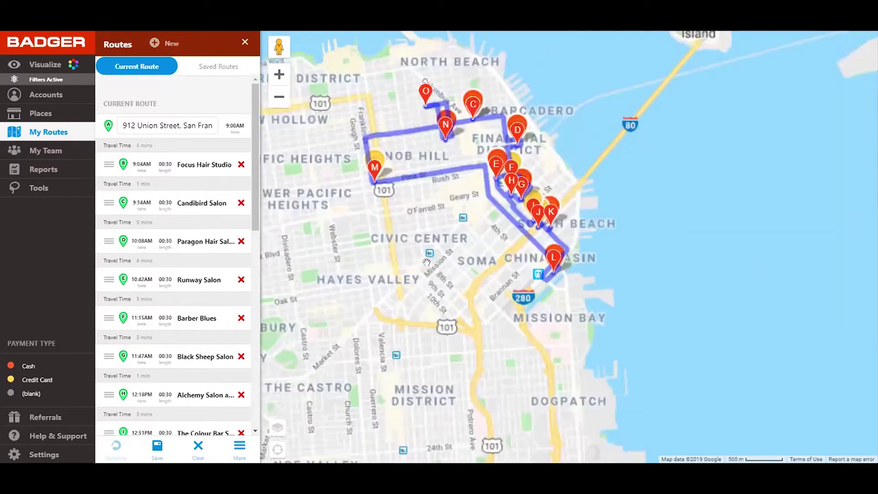
{"action": "scroll", "coordinate": [430, 261], "scroll_direction": "up", "scroll_amount": 1}
{"action": "left_click_drag", "start_coordinate": [424, 162], "coordinate": [449, 299]}
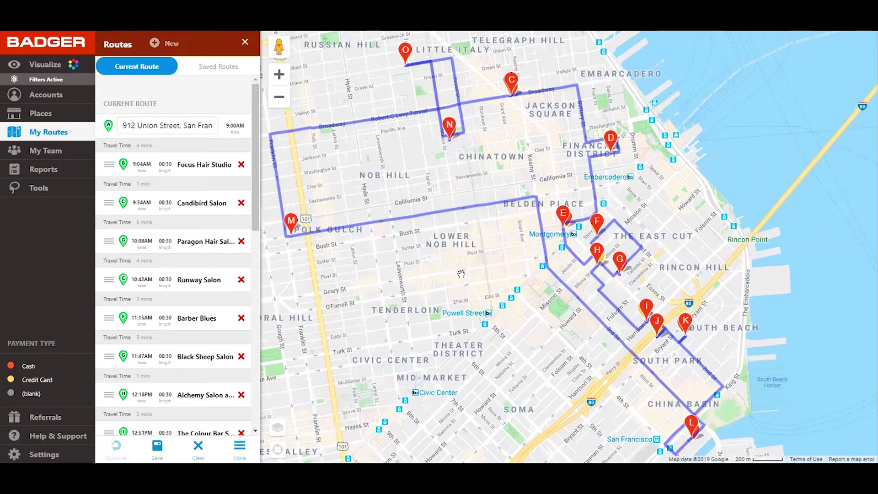
{"action": "left_click_drag", "start_coordinate": [426, 261], "coordinate": [457, 251]}
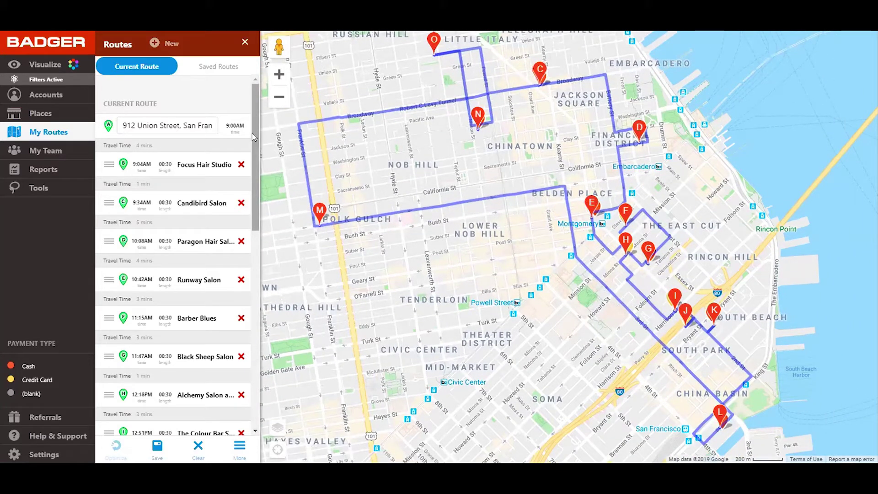
Step: Save the route as 'SA Route' dated Oct 8, 2019
{"action": "left_click", "coordinate": [157, 449]}
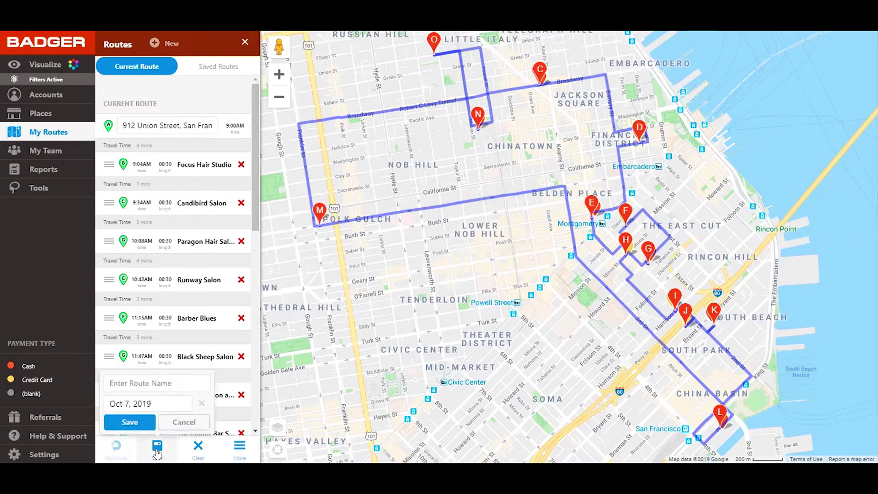
{"action": "left_click", "coordinate": [139, 397]}
{"action": "left_click", "coordinate": [147, 320]}
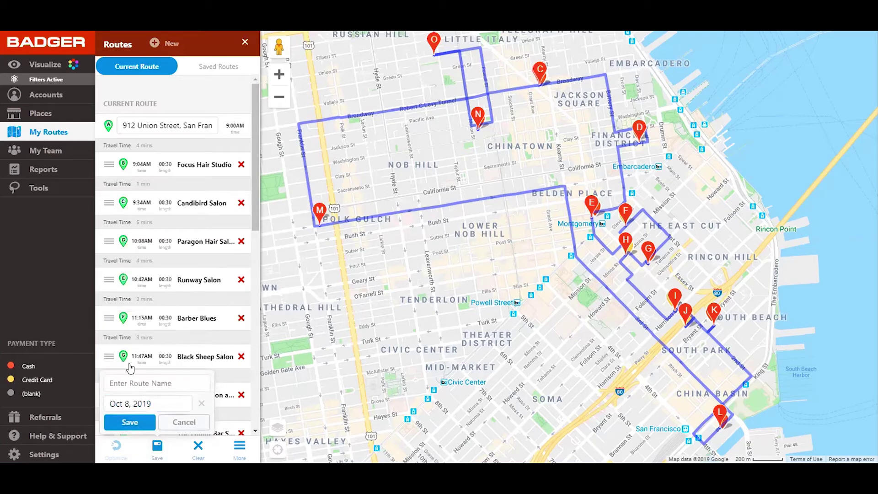
{"action": "left_click", "coordinate": [128, 382]}
{"action": "type", "text": "SA"}
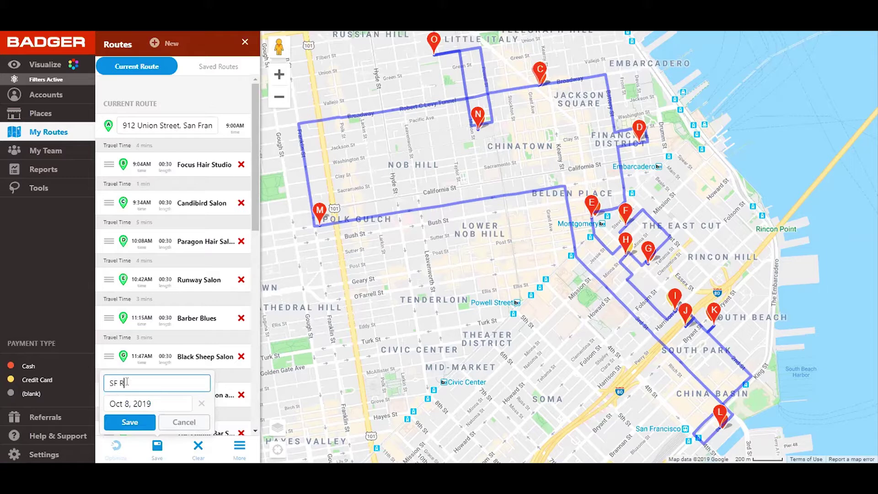
{"action": "type", "text": " Route"}
{"action": "left_click", "coordinate": [115, 422]}
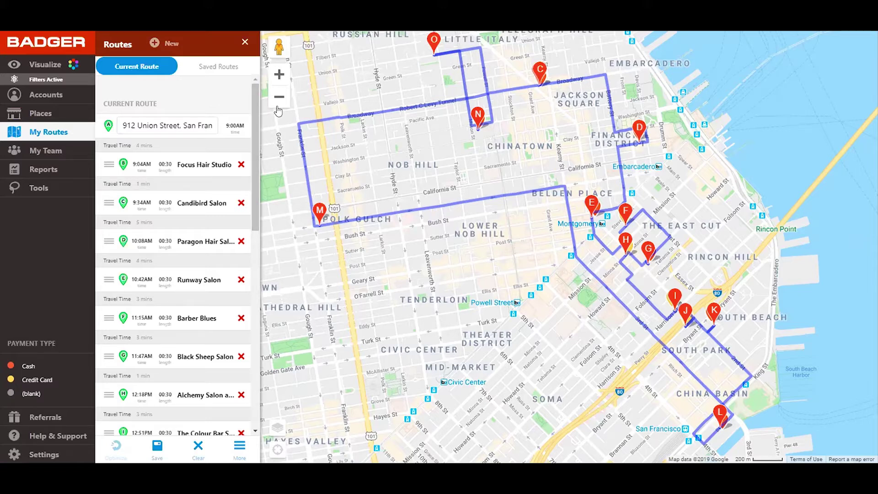
Step: Zoom out to the whole Bay Area, pan over the East Bay and Marin, and reopen the selection tools
{"action": "scroll", "coordinate": [278, 110], "scroll_direction": "down", "scroll_amount": 3}
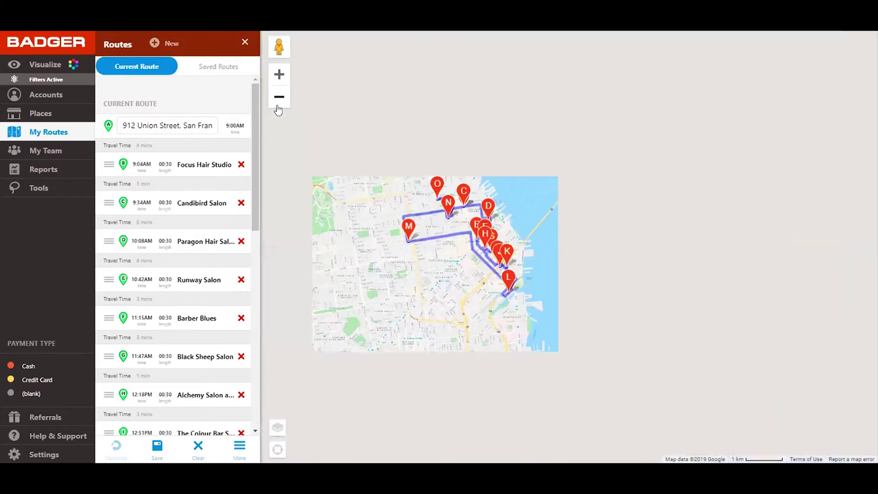
{"action": "left_click", "coordinate": [278, 97]}
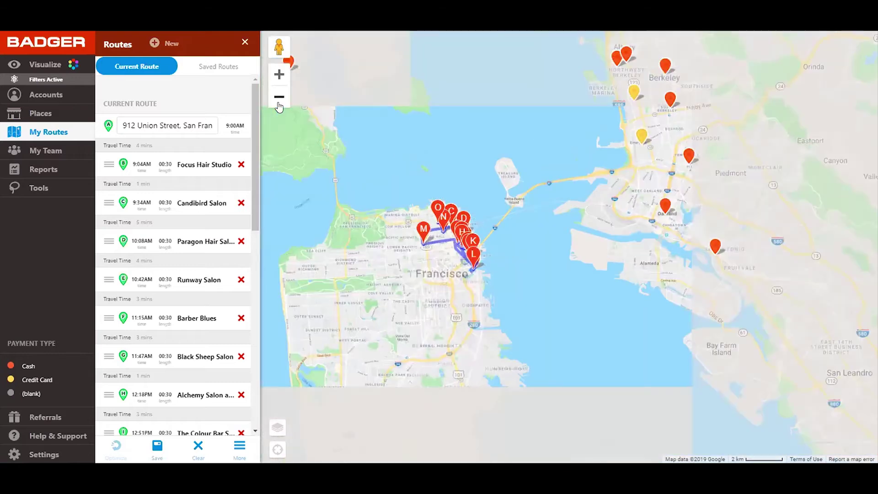
{"action": "left_click_drag", "start_coordinate": [439, 191], "coordinate": [293, 232]}
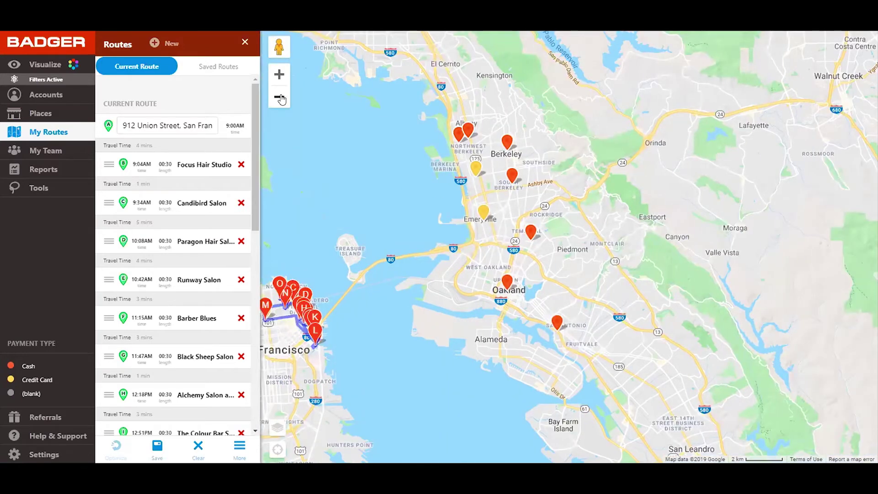
{"action": "scroll", "coordinate": [430, 240], "scroll_direction": "down", "scroll_amount": 1}
{"action": "left_click_drag", "start_coordinate": [407, 215], "coordinate": [520, 232]}
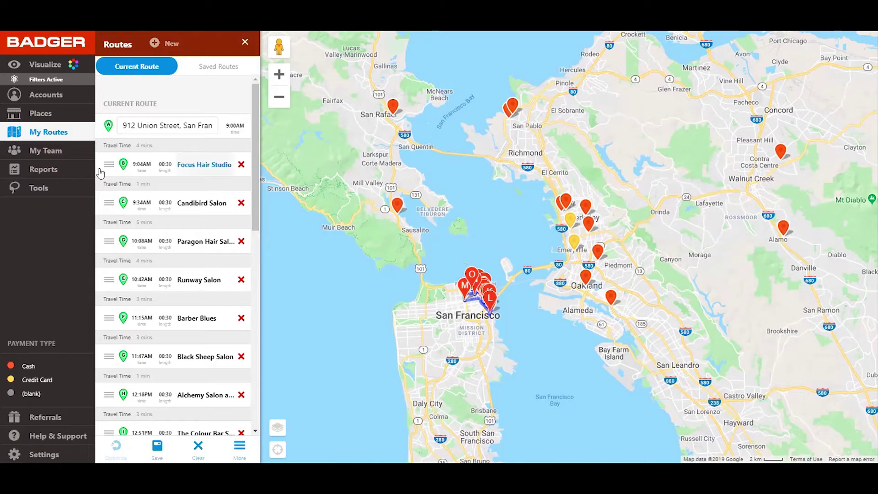
{"action": "left_click", "coordinate": [39, 189]}
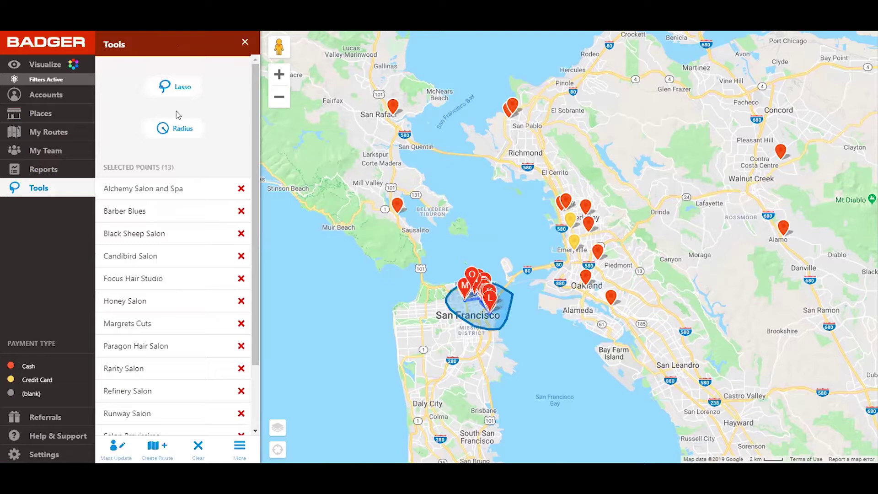
Step: Draw a radius circle over Berkeley and Oakland and build a route from its nine salons
{"action": "left_click", "coordinate": [176, 94]}
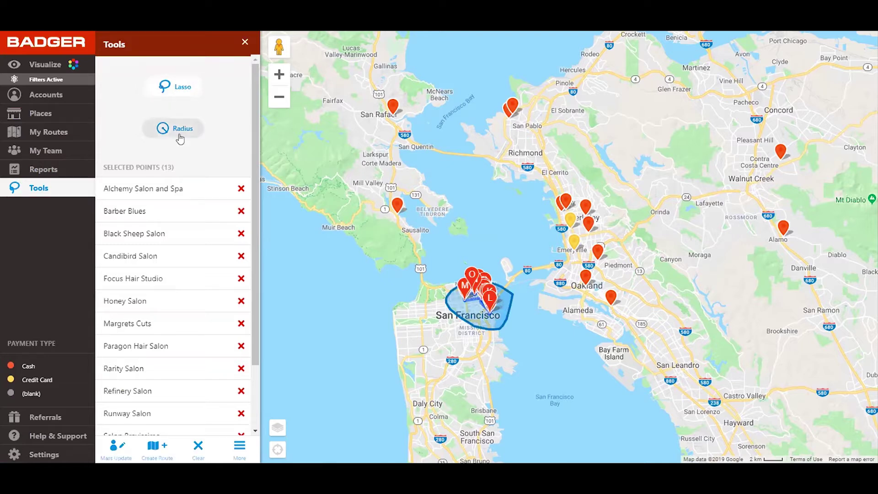
{"action": "left_click", "coordinate": [178, 128]}
{"action": "left_click_drag", "start_coordinate": [587, 234], "coordinate": [642, 305]}
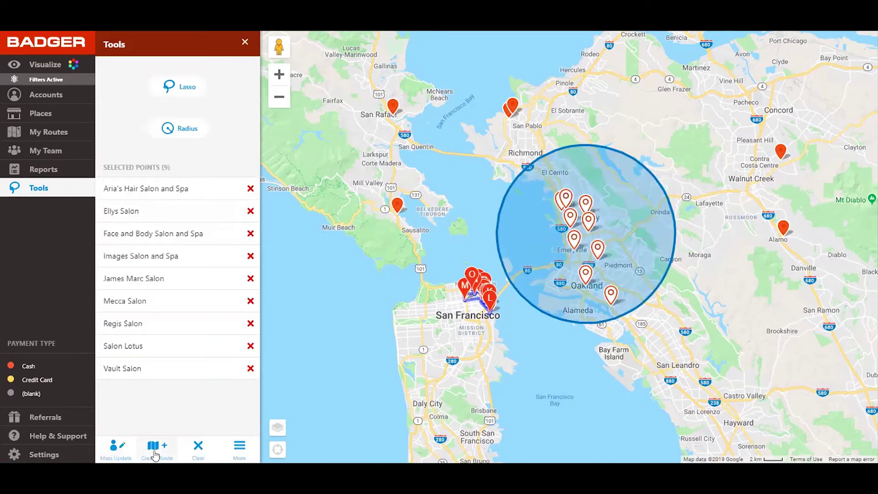
{"action": "left_click", "coordinate": [155, 453]}
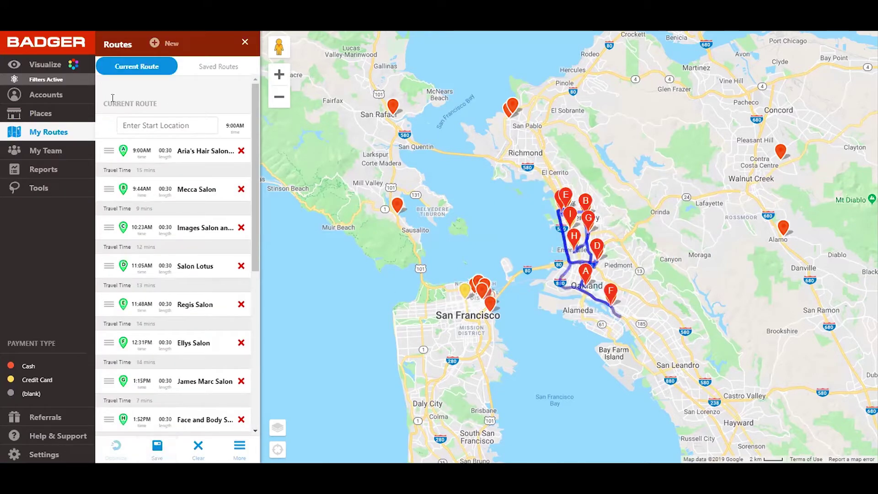
{"action": "left_click", "coordinate": [145, 121]}
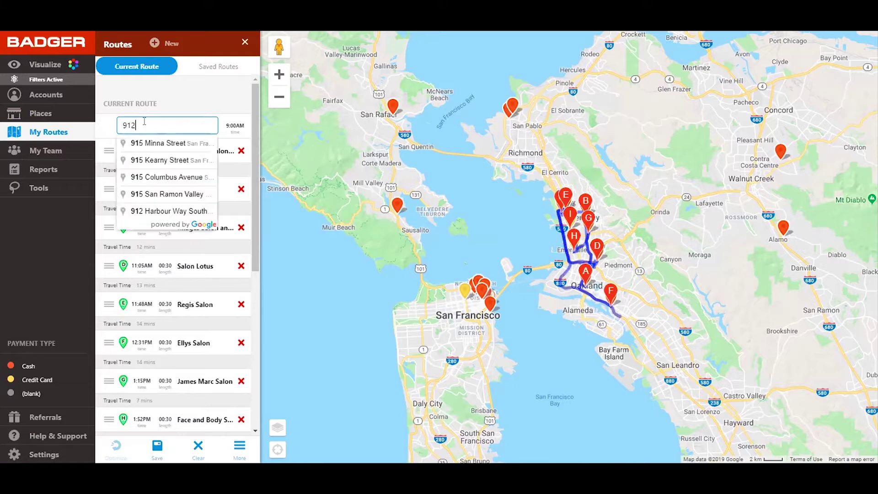
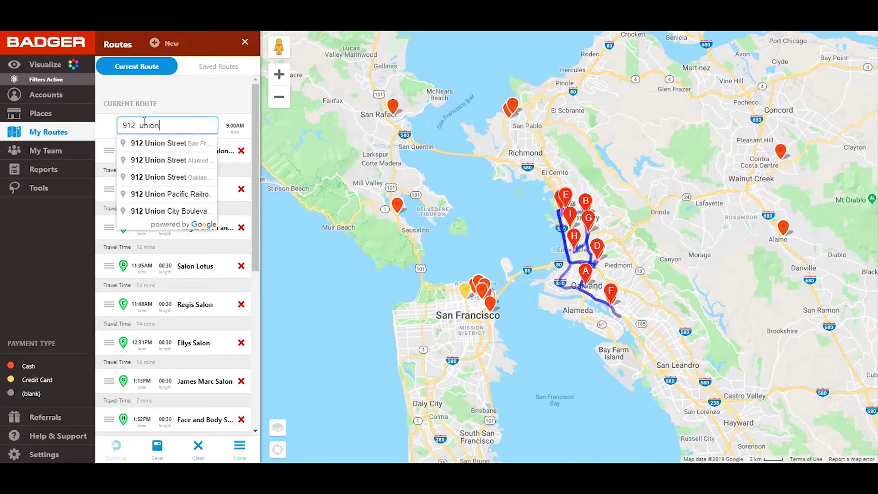
{"action": "left_click", "coordinate": [154, 142]}
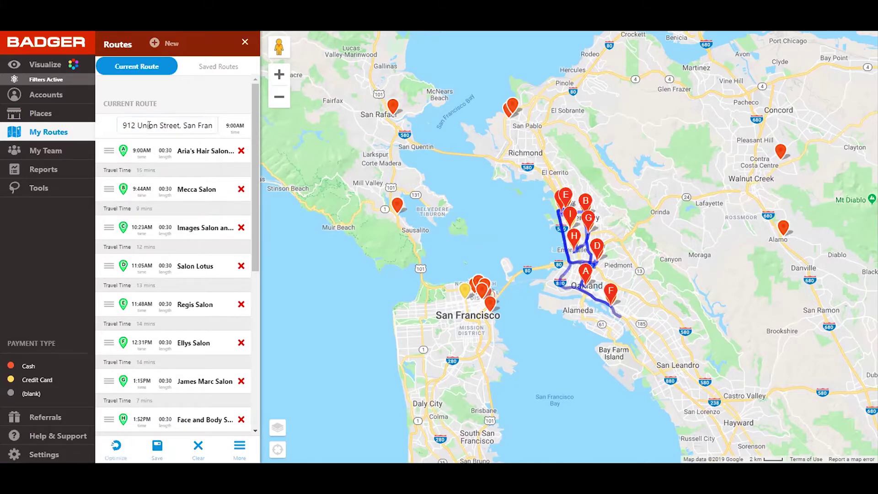
{"action": "triple_click", "coordinate": [149, 124]}
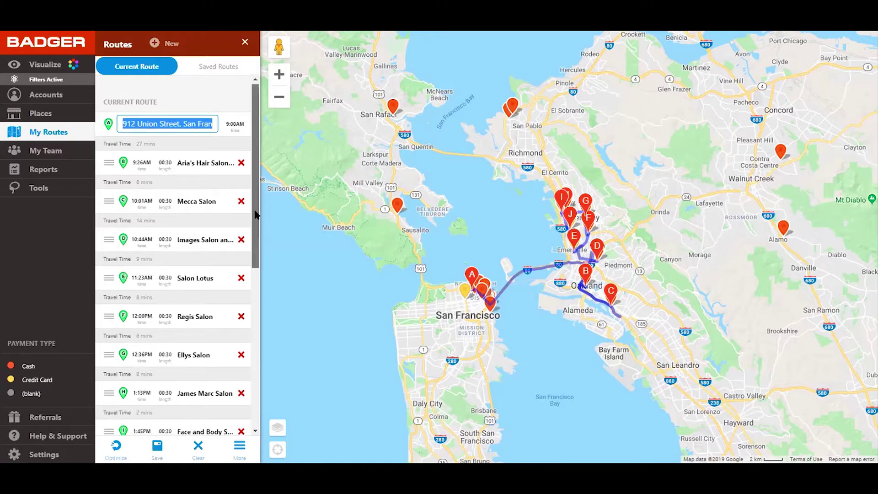
{"action": "scroll", "coordinate": [254, 212], "scroll_direction": "down", "scroll_amount": 5}
{"action": "left_click", "coordinate": [147, 182]}
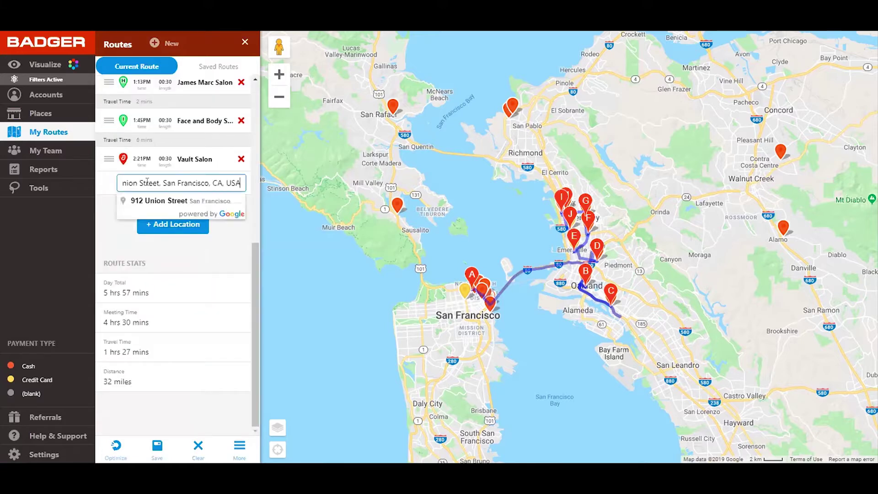
{"action": "left_click", "coordinate": [158, 200]}
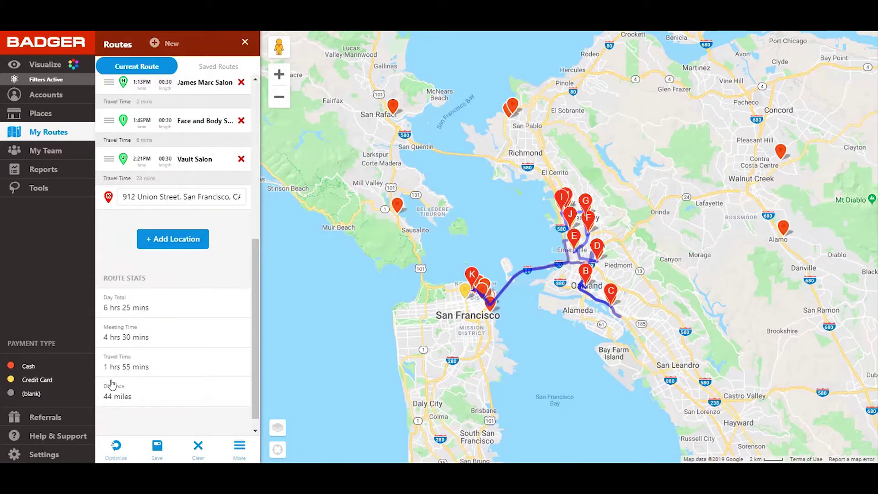
{"action": "left_click", "coordinate": [119, 446]}
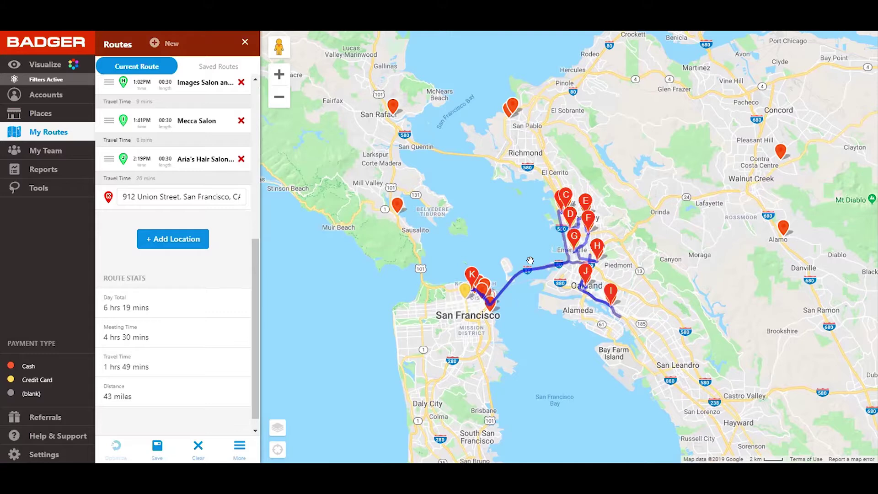
Step: Zoom to Berkeley and save the East Bay route as 'Berk', dated Oct 9, 2019
{"action": "scroll", "coordinate": [541, 253], "scroll_direction": "up", "scroll_amount": 1}
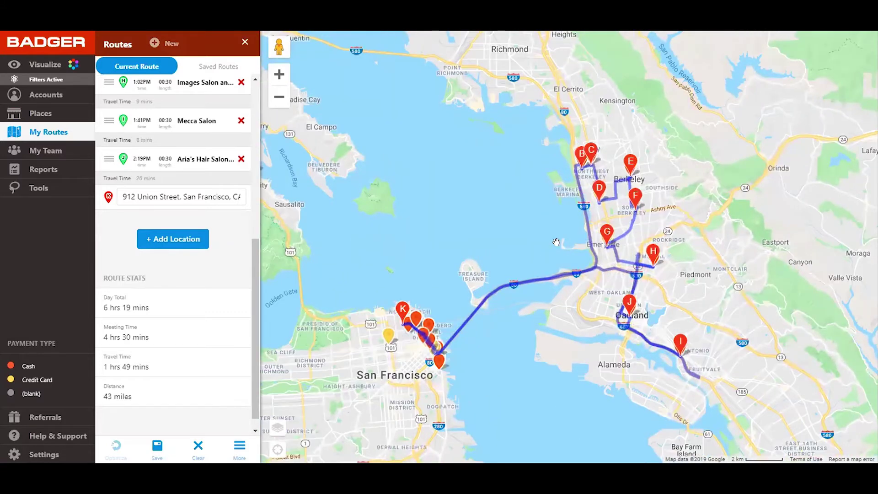
{"action": "left_click_drag", "start_coordinate": [557, 231], "coordinate": [474, 197]}
{"action": "scroll", "coordinate": [514, 241], "scroll_direction": "up", "scroll_amount": 1}
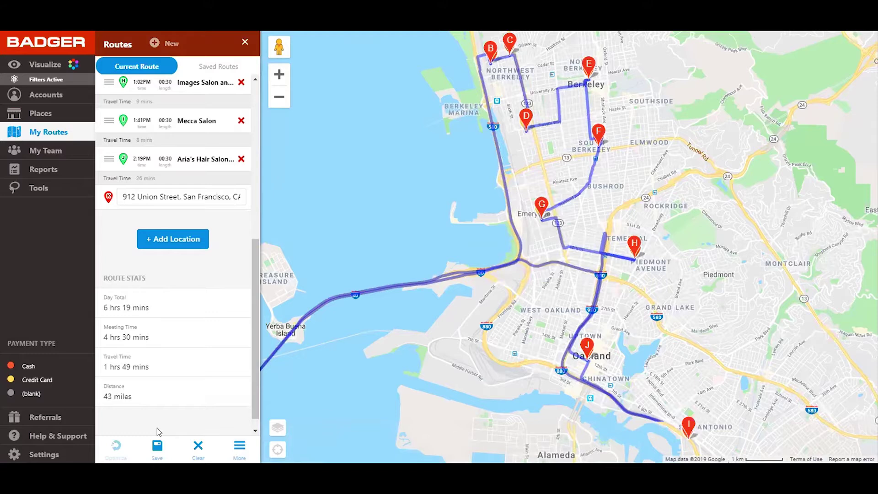
{"action": "left_click", "coordinate": [157, 446]}
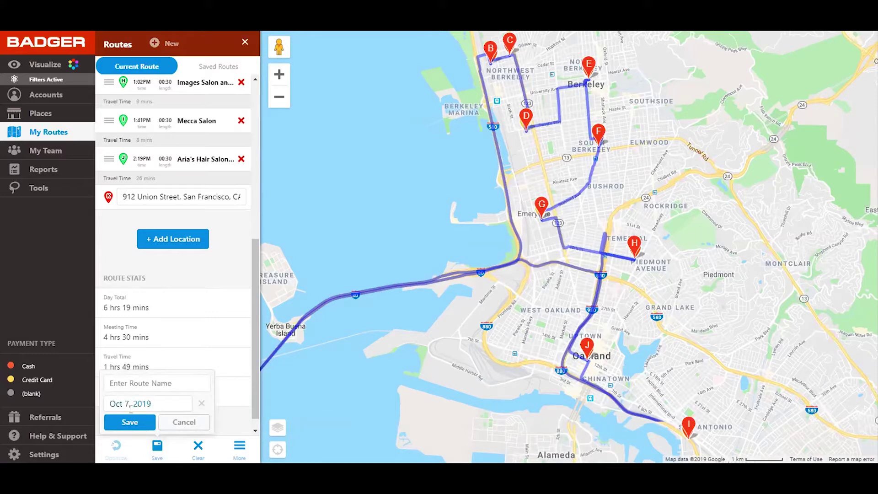
{"action": "left_click", "coordinate": [130, 407]}
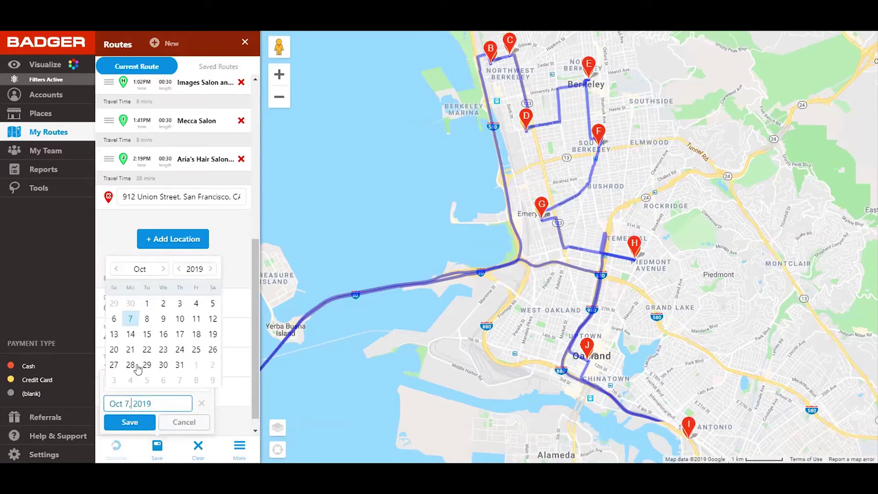
{"action": "left_click", "coordinate": [163, 319]}
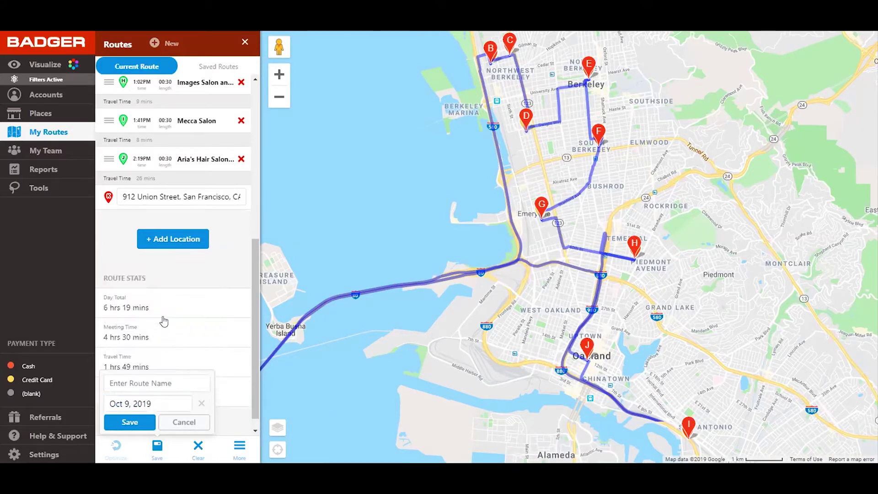
{"action": "left_click", "coordinate": [136, 378]}
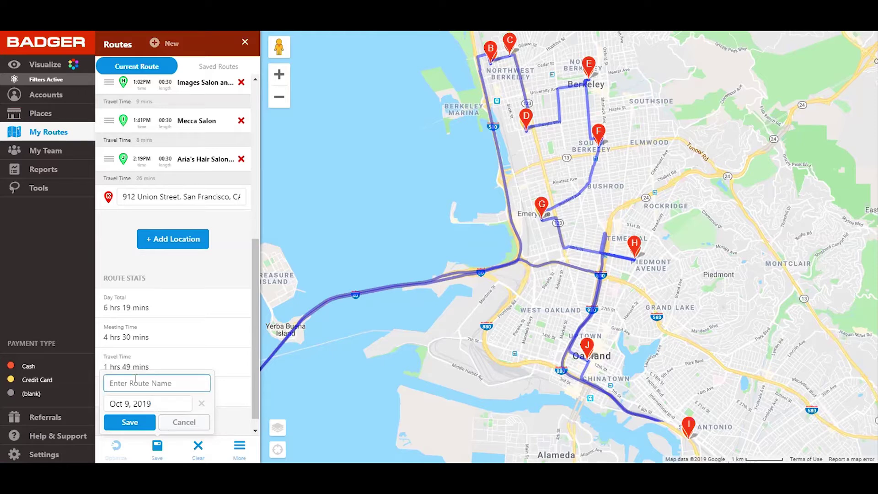
{"action": "type", "text": "Berk"}
{"action": "left_click", "coordinate": [118, 423]}
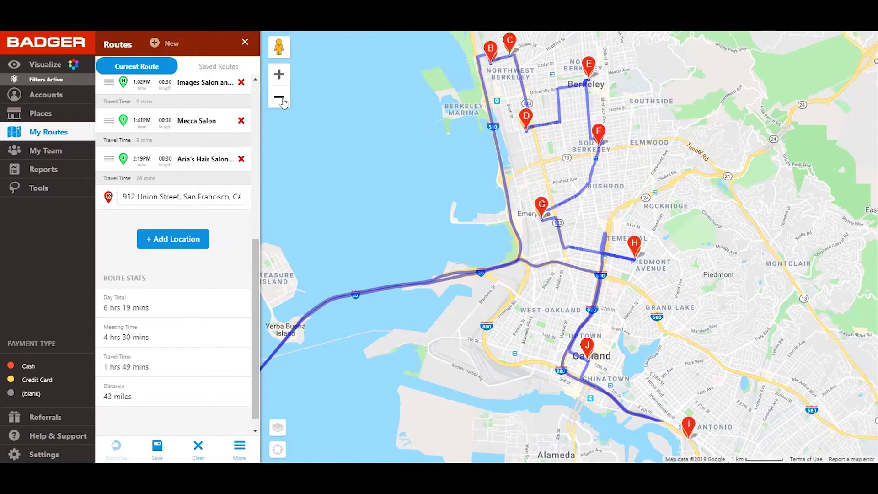
{"action": "left_click", "coordinate": [279, 97]}
Step: Zoom out and lasso the seven North Bay and Walnut Creek salons, Angels Salon to Studio 5
{"action": "left_click", "coordinate": [282, 101]}
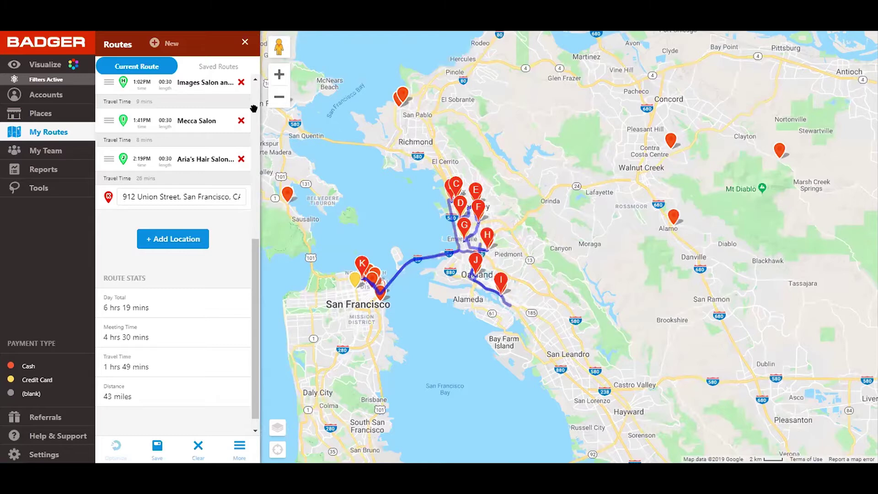
{"action": "left_click", "coordinate": [41, 190]}
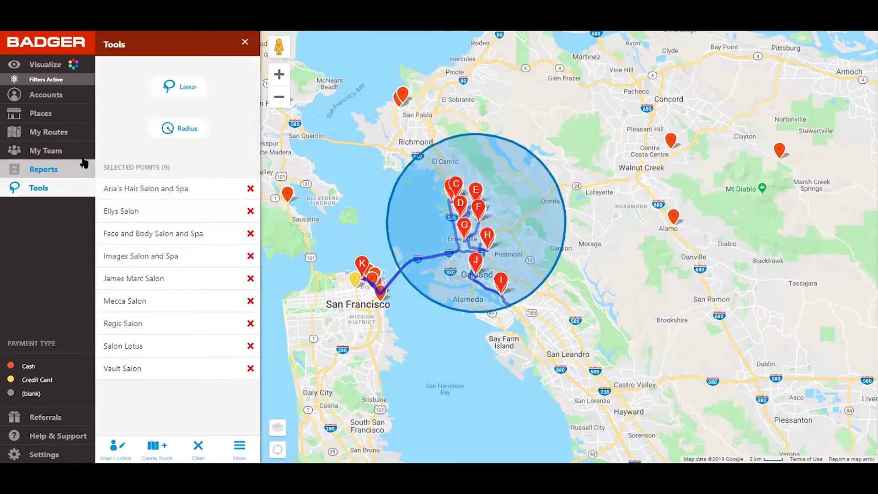
{"action": "left_click", "coordinate": [182, 92]}
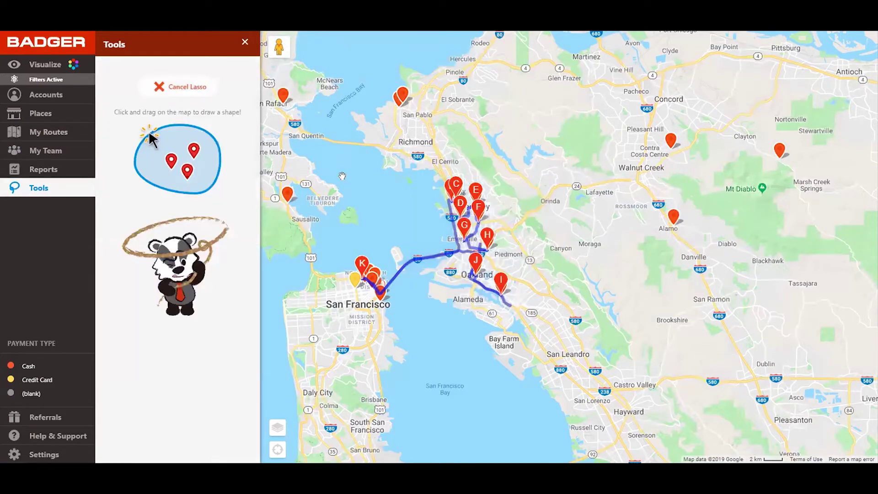
{"action": "mouse_move", "coordinate": [337, 179]}
{"action": "left_mouse_down"}
{"action": "mouse_move", "coordinate": [281, 215]}
{"action": "mouse_move", "coordinate": [273, 89]}
{"action": "mouse_move", "coordinate": [330, 74]}
{"action": "mouse_move", "coordinate": [589, 93]}
{"action": "mouse_move", "coordinate": [821, 153]}
{"action": "mouse_move", "coordinate": [690, 262]}
{"action": "mouse_move", "coordinate": [552, 188]}
{"action": "mouse_move", "coordinate": [414, 159]}
{"action": "mouse_move", "coordinate": [347, 179]}
{"action": "left_mouse_up"}
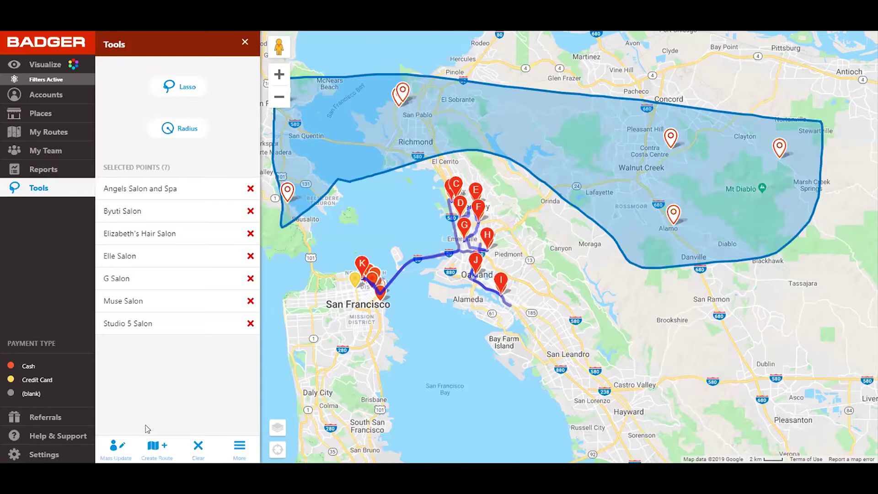
Step: Create a route from the seven lassoed salons and paste in start and end addresses
{"action": "left_click", "coordinate": [154, 447]}
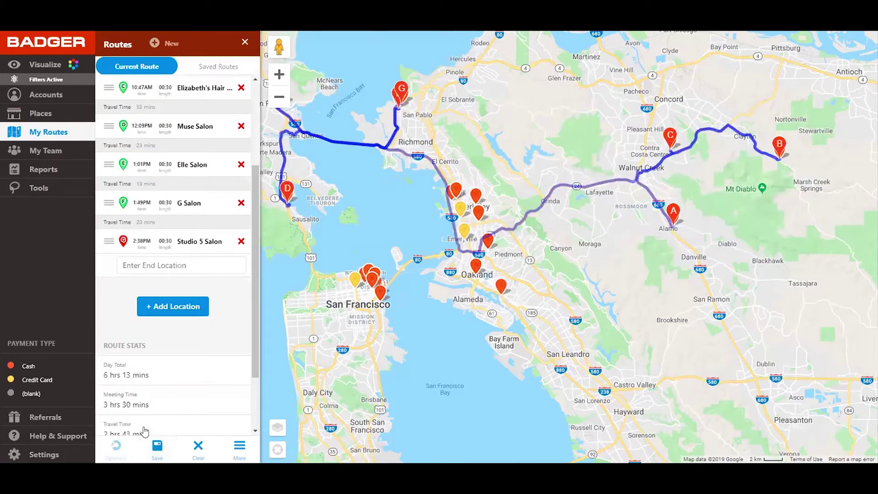
{"action": "scroll", "coordinate": [196, 192], "scroll_direction": "up", "scroll_amount": 3}
{"action": "left_click", "coordinate": [157, 125]}
{"action": "key", "text": "ctrl+v"}
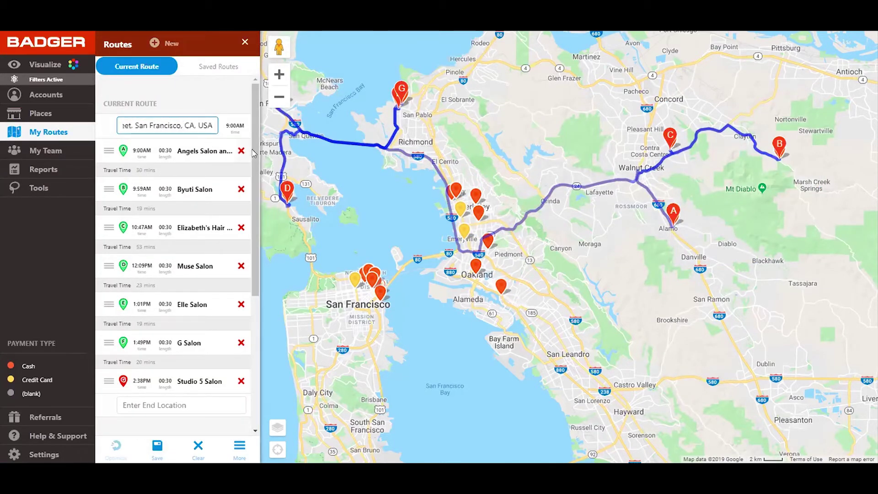
{"action": "scroll", "coordinate": [207, 246], "scroll_direction": "down", "scroll_amount": 5}
{"action": "left_click", "coordinate": [159, 183]}
{"action": "key", "text": "ctrl+v"}
{"action": "left_click", "coordinate": [147, 286]}
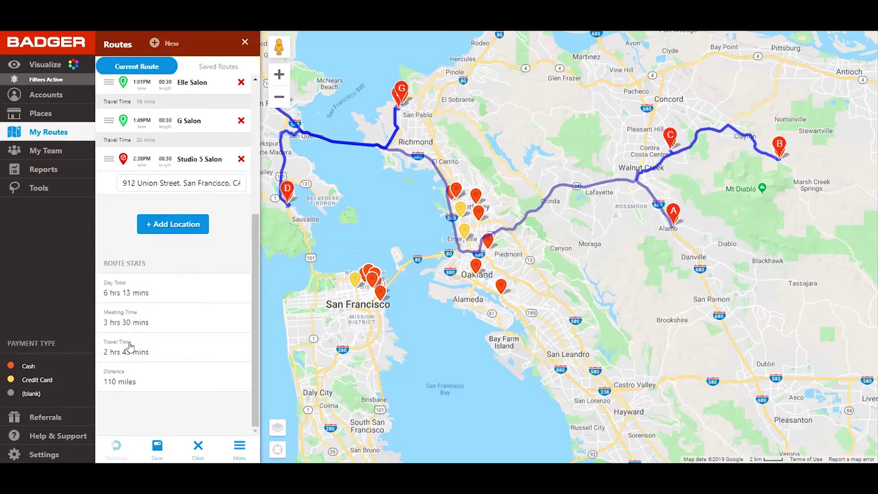
{"action": "left_click", "coordinate": [198, 182]}
{"action": "triple_click", "coordinate": [224, 181]}
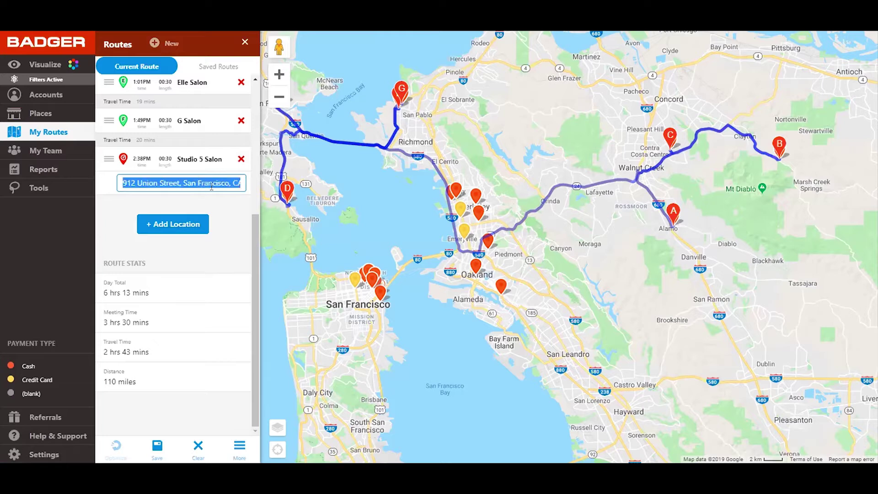
{"action": "left_click_drag", "start_coordinate": [257, 250], "coordinate": [257, 117]}
{"action": "triple_click", "coordinate": [162, 120]}
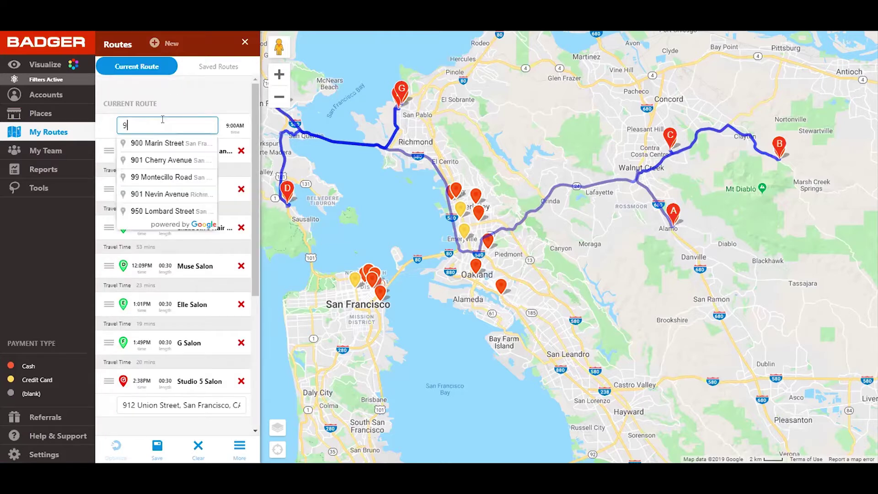
{"action": "left_click", "coordinate": [160, 140]}
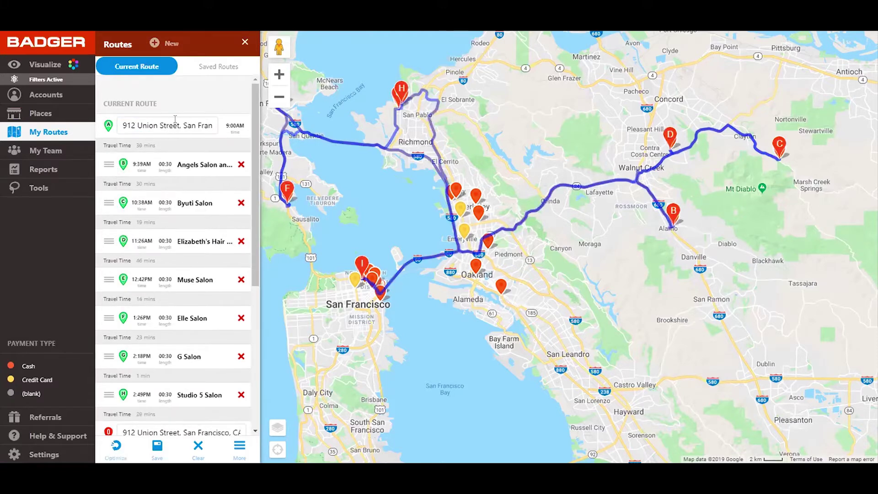
{"action": "scroll", "coordinate": [245, 215], "scroll_direction": "down", "scroll_amount": 5}
{"action": "triple_click", "coordinate": [158, 177]}
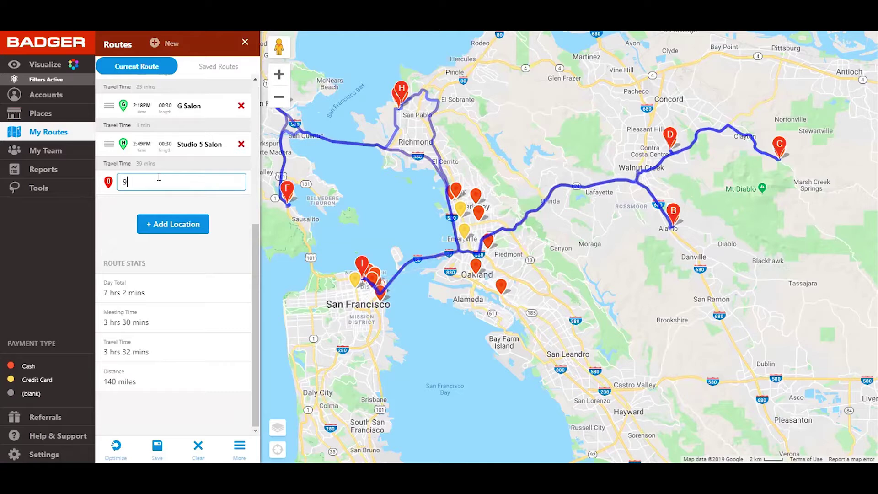
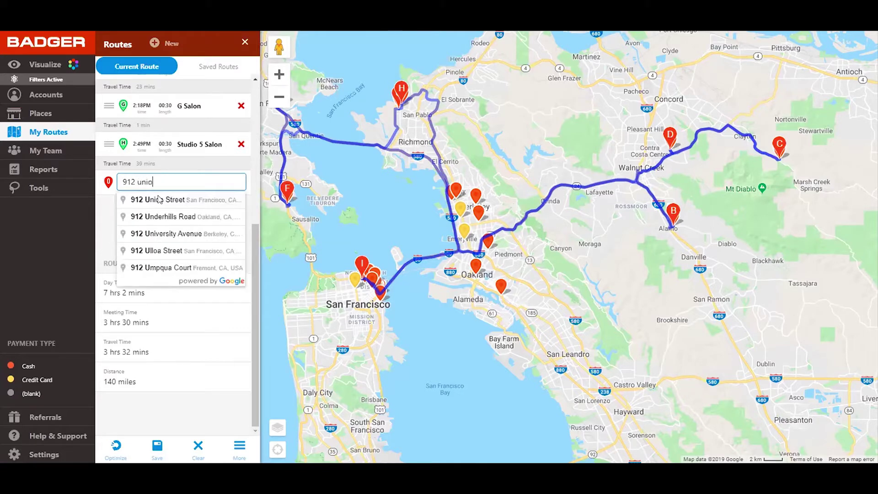
{"action": "left_click", "coordinate": [161, 200]}
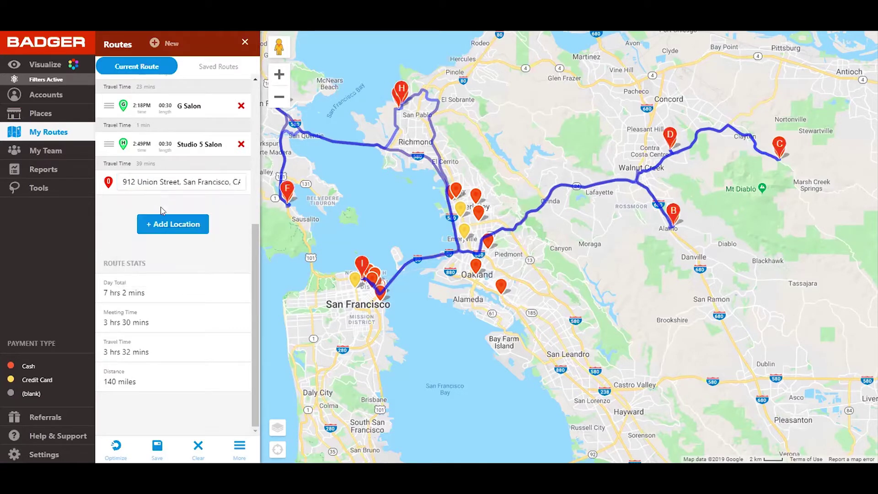
{"action": "left_click_drag", "start_coordinate": [375, 217], "coordinate": [461, 242]}
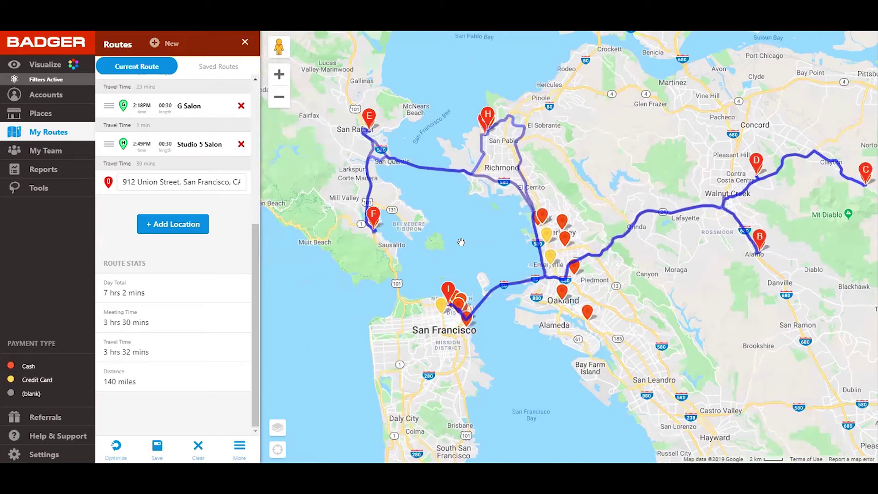
Step: Optimize the stop order, cutting the route to 109 miles and 6 hrs 24 mins
{"action": "left_click", "coordinate": [116, 448]}
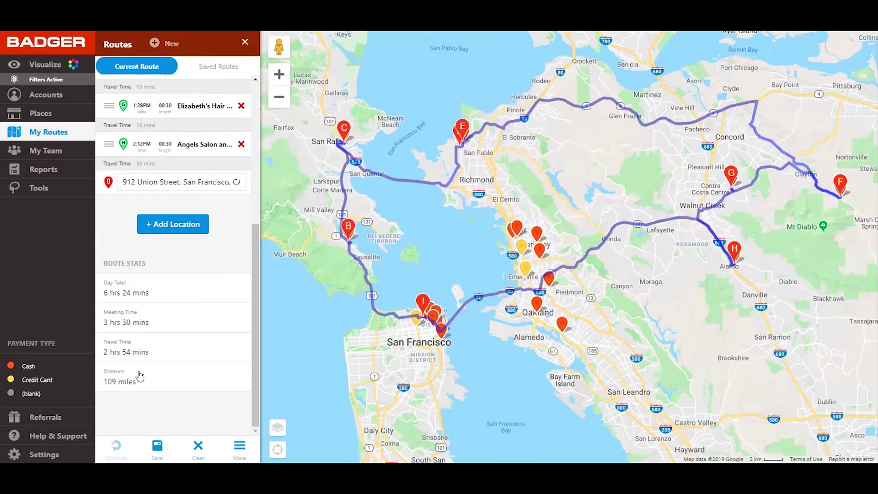
{"action": "left_click_drag", "start_coordinate": [254, 325], "coordinate": [257, 235]}
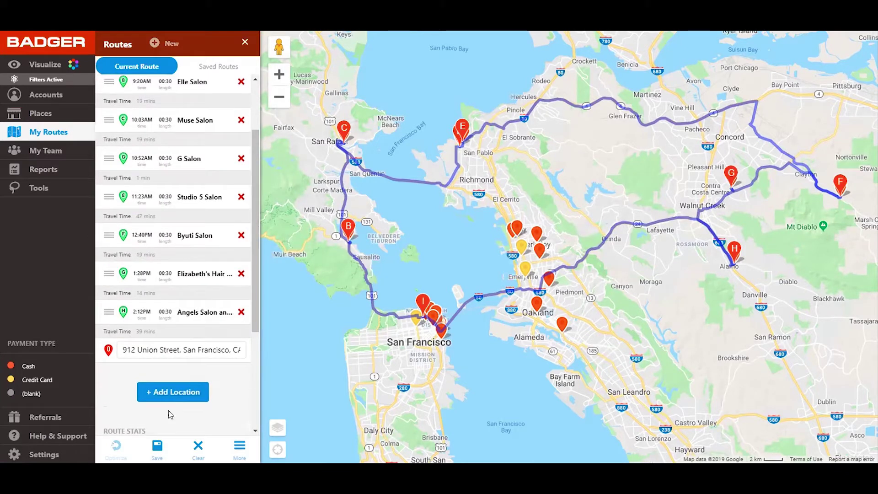
Step: Save the optimized route as 'North Bay' dated October 10, 2019
{"action": "left_click", "coordinate": [157, 446]}
{"action": "left_click", "coordinate": [127, 384]}
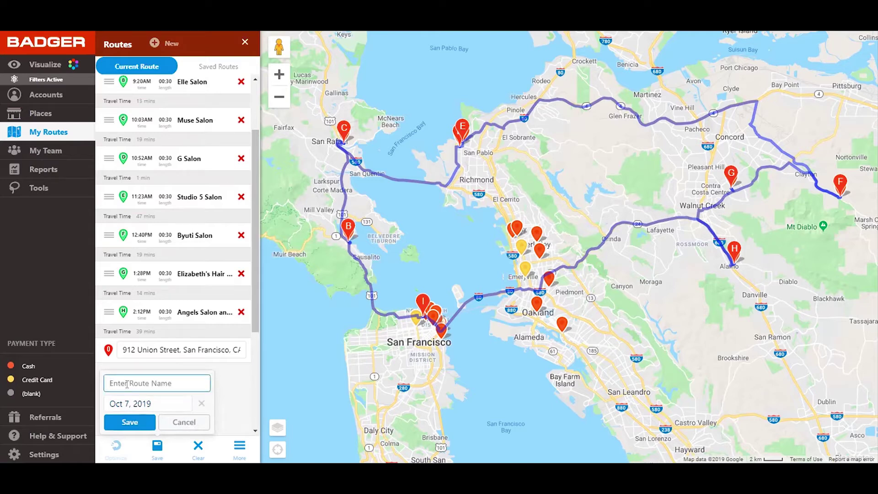
{"action": "type", "text": "North Bay"}
{"action": "left_click", "coordinate": [136, 405]}
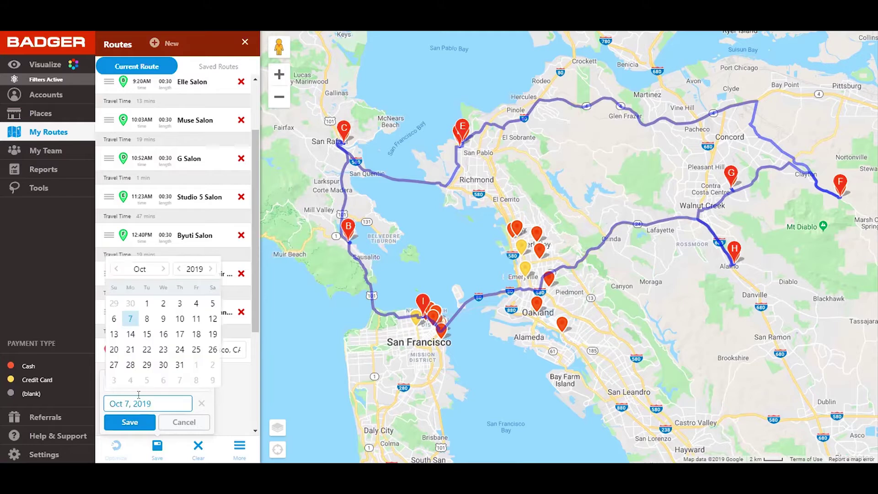
{"action": "left_click", "coordinate": [180, 319]}
{"action": "left_click", "coordinate": [130, 422]}
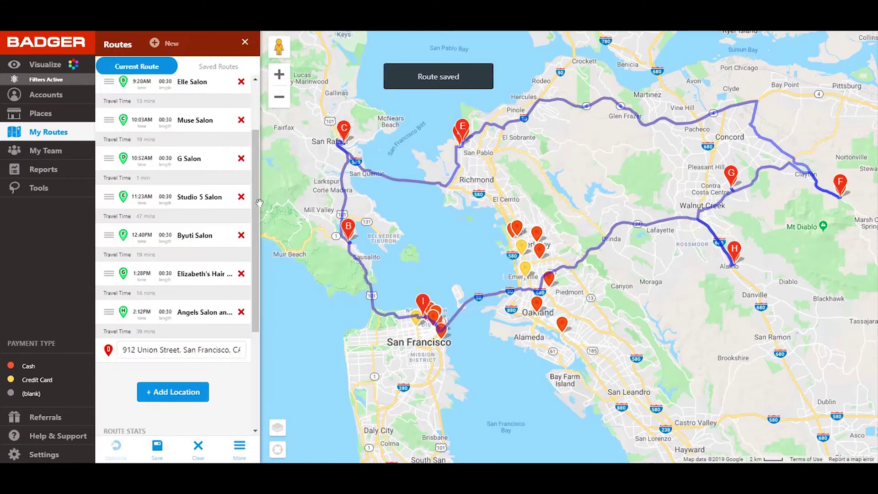
{"action": "scroll", "coordinate": [257, 208], "scroll_direction": "up", "scroll_amount": 2}
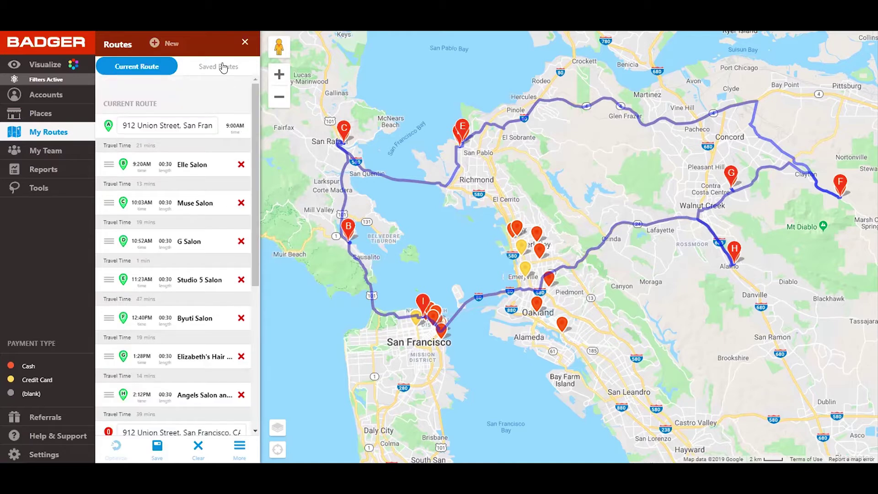
Step: From Saved Routes, preview SF Route and Berkeley, then load North Bay
{"action": "left_click", "coordinate": [223, 67]}
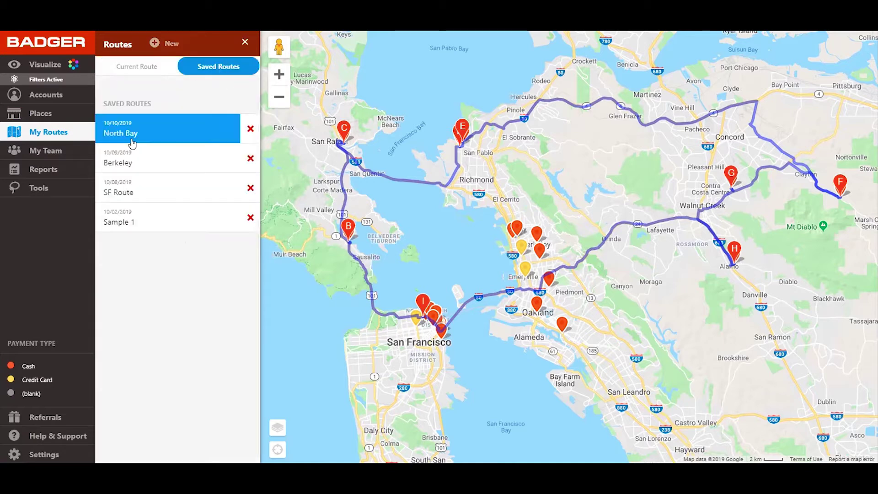
{"action": "left_click", "coordinate": [142, 187]}
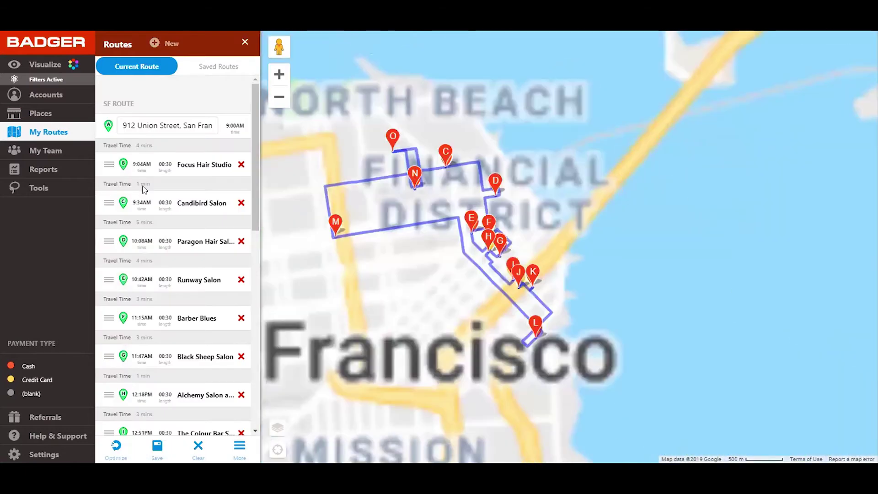
{"action": "left_click", "coordinate": [217, 68]}
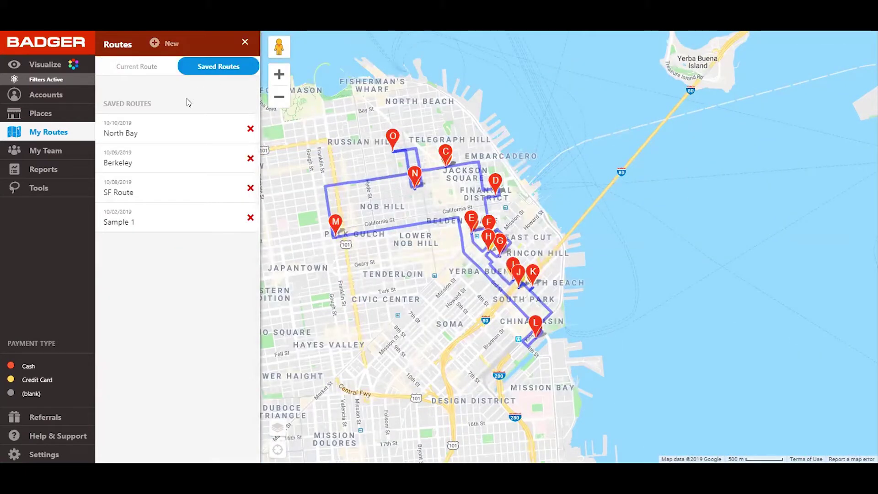
{"action": "left_click", "coordinate": [139, 166]}
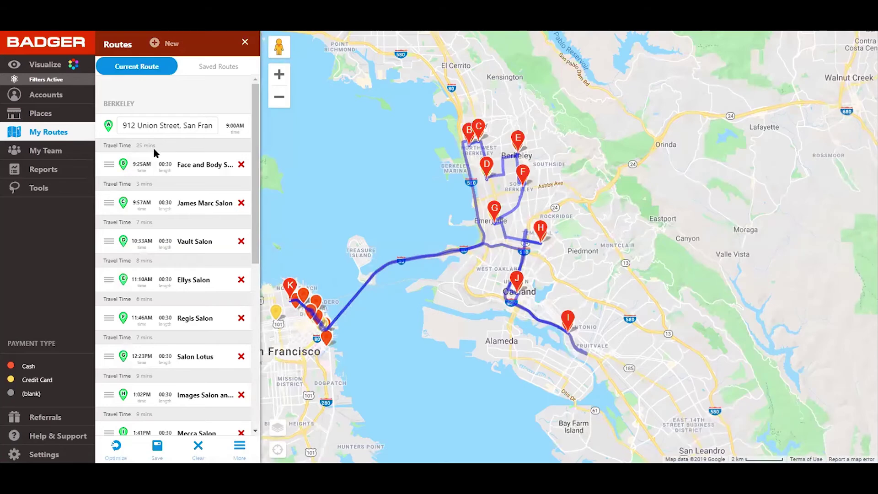
{"action": "left_click", "coordinate": [222, 71]}
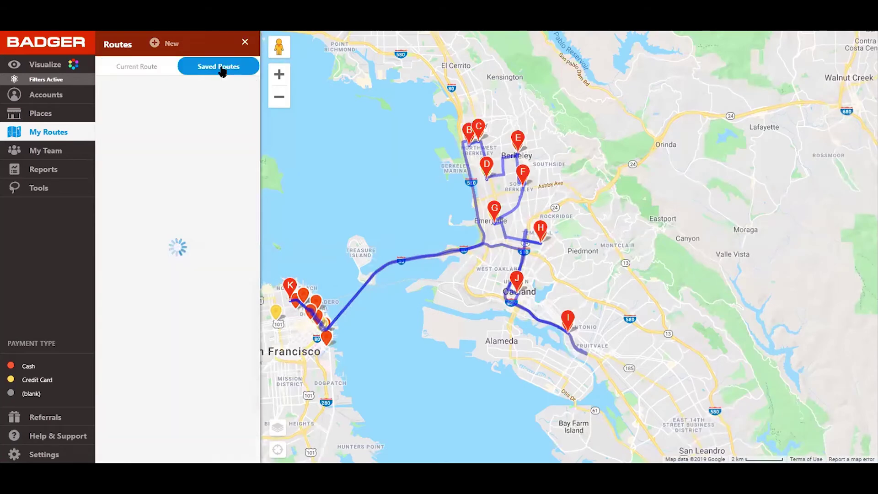
{"action": "left_click", "coordinate": [143, 123]}
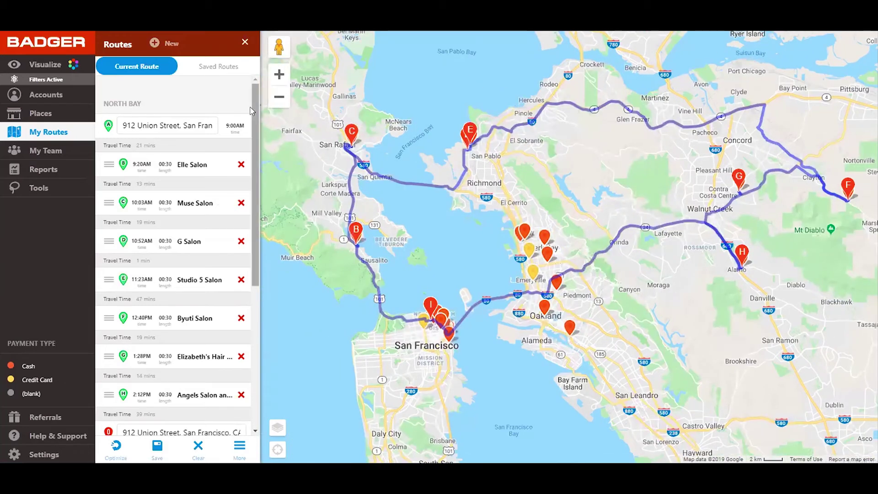
{"action": "scroll", "coordinate": [206, 115], "scroll_direction": "down", "scroll_amount": 5}
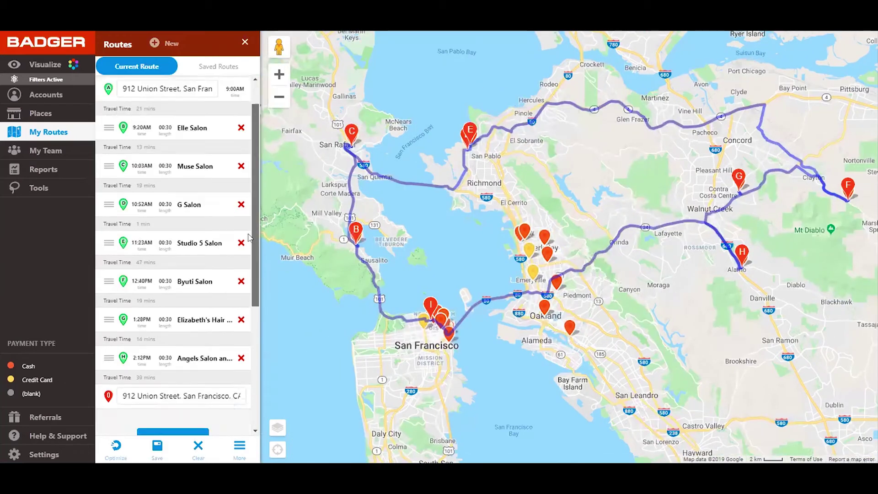
Step: Open Visualize to view the account filters, including check-in 0–98 and time needed 20–90
{"action": "left_click", "coordinate": [55, 65]}
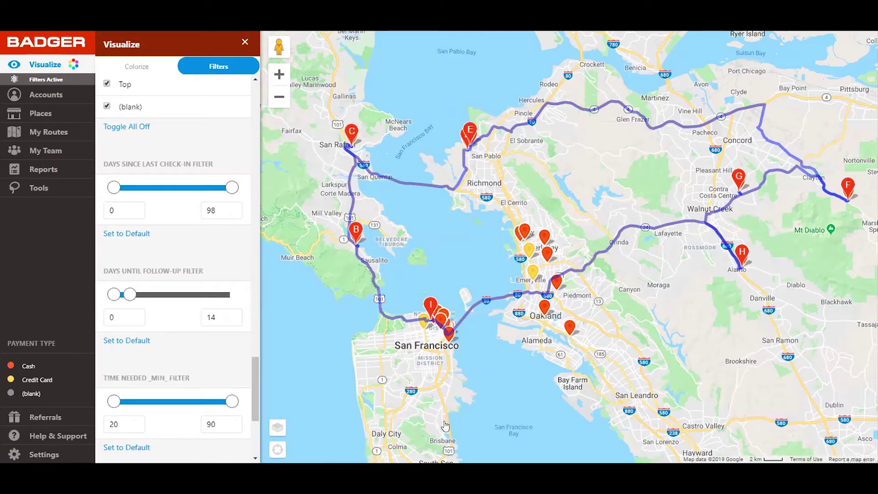
{"action": "mouse_move", "coordinate": [411, 480]}
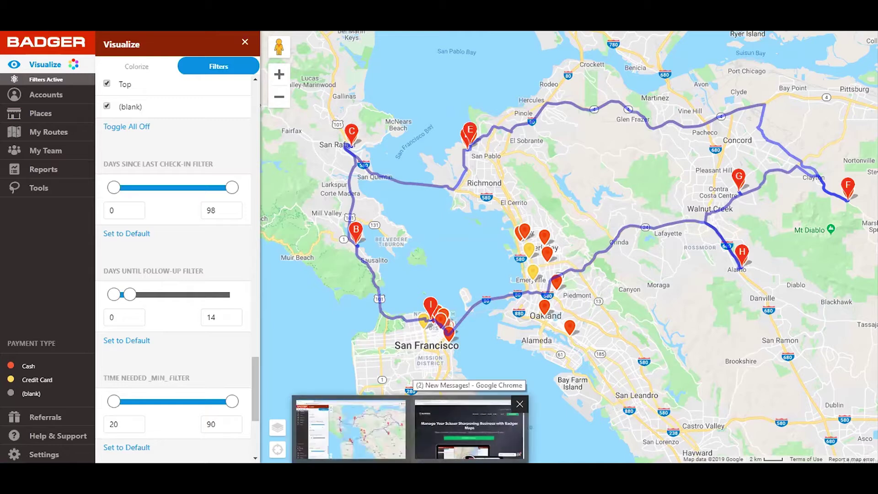
Step: Switch Chrome to the Badger Maps website home page window
{"action": "left_click", "coordinate": [469, 430]}
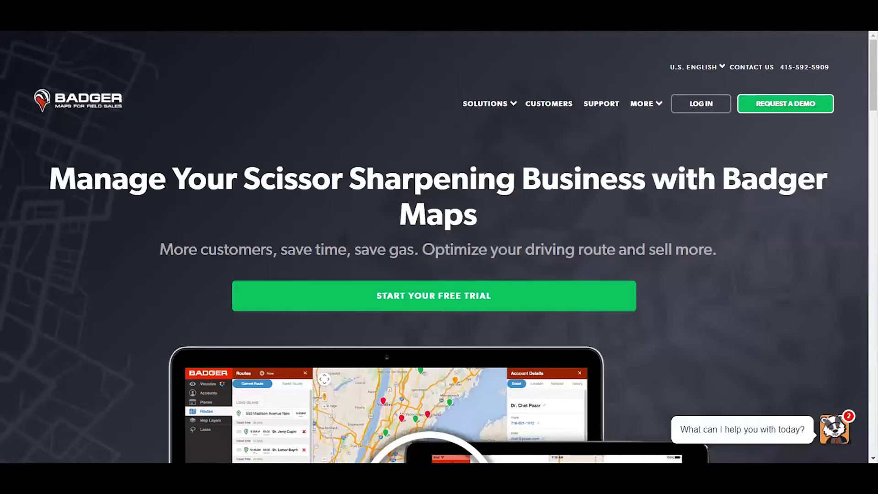
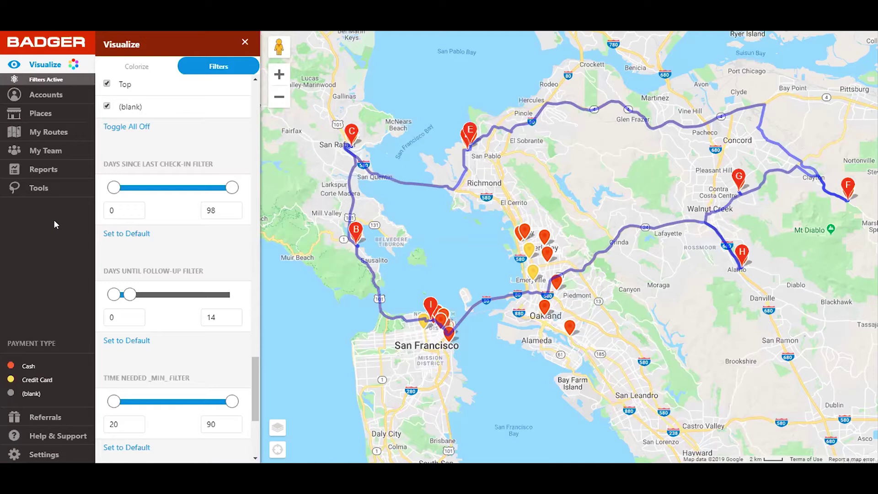
Step: Select the Face and Body Salon and Spa marker and open its details card
{"action": "left_click", "coordinate": [525, 234]}
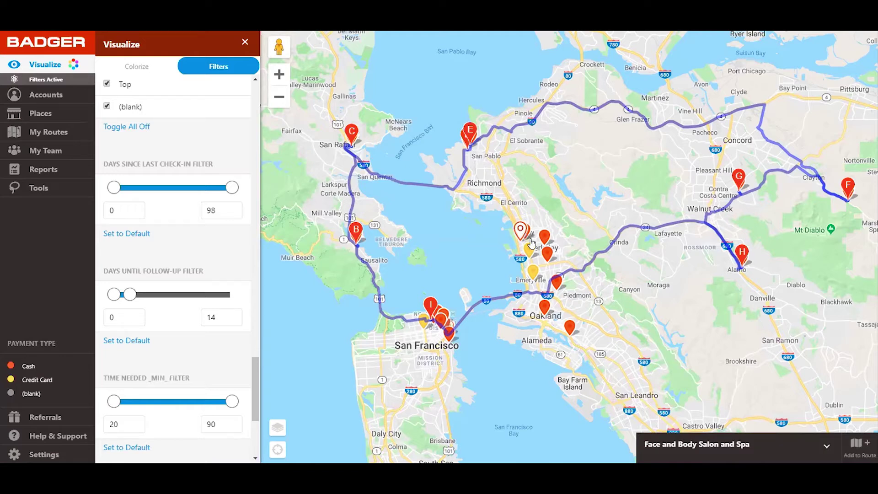
{"action": "left_click", "coordinate": [715, 459]}
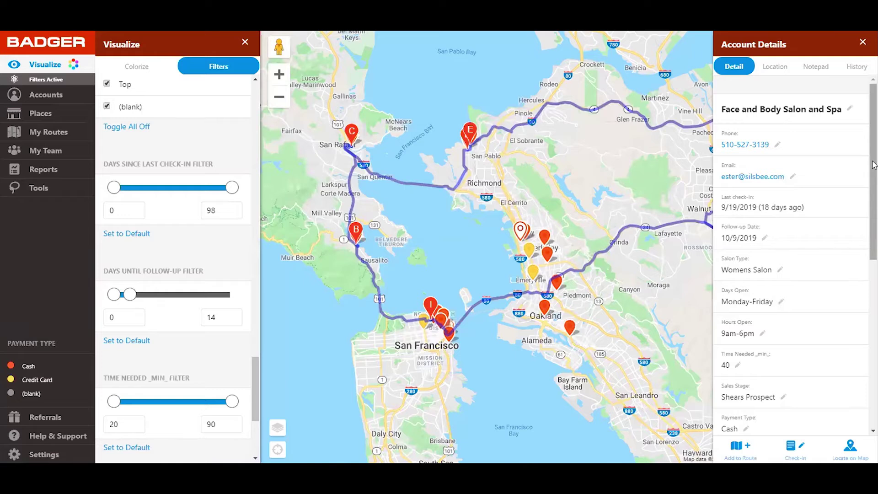
{"action": "left_click_drag", "start_coordinate": [873, 165], "coordinate": [874, 168]}
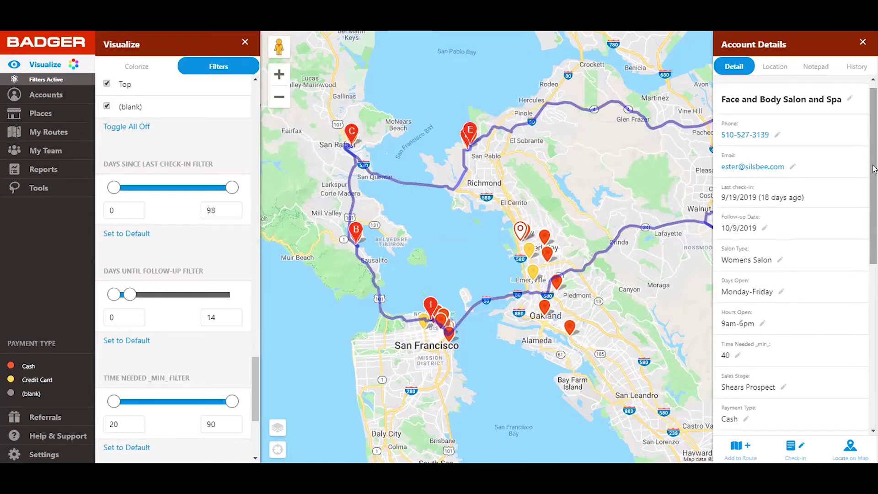
{"action": "left_click_drag", "start_coordinate": [873, 168], "coordinate": [872, 158]}
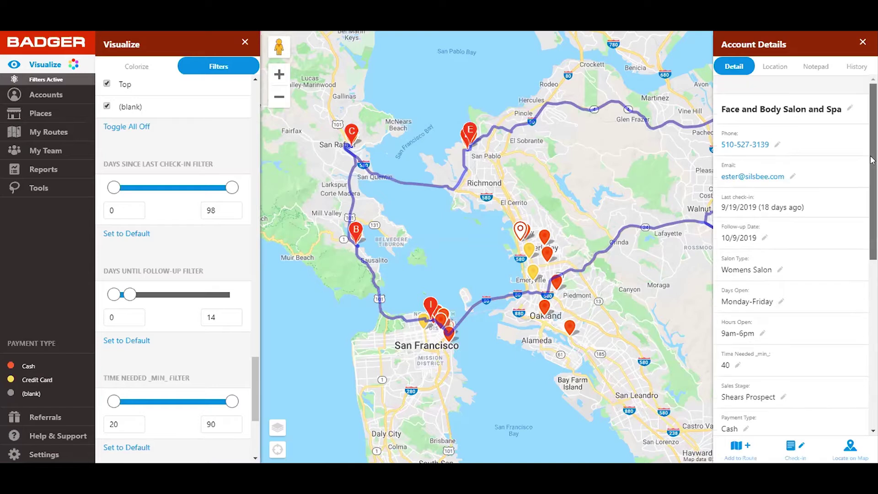
{"action": "left_click", "coordinate": [549, 241]}
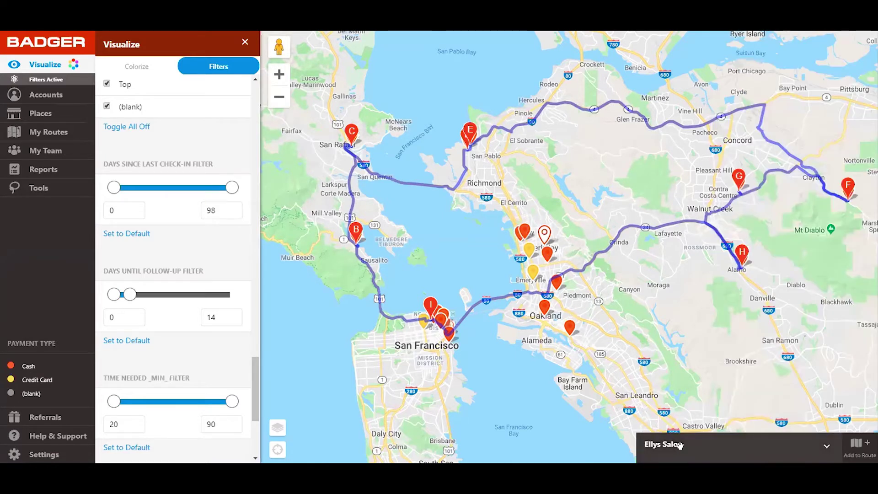
{"action": "left_click", "coordinate": [680, 445]}
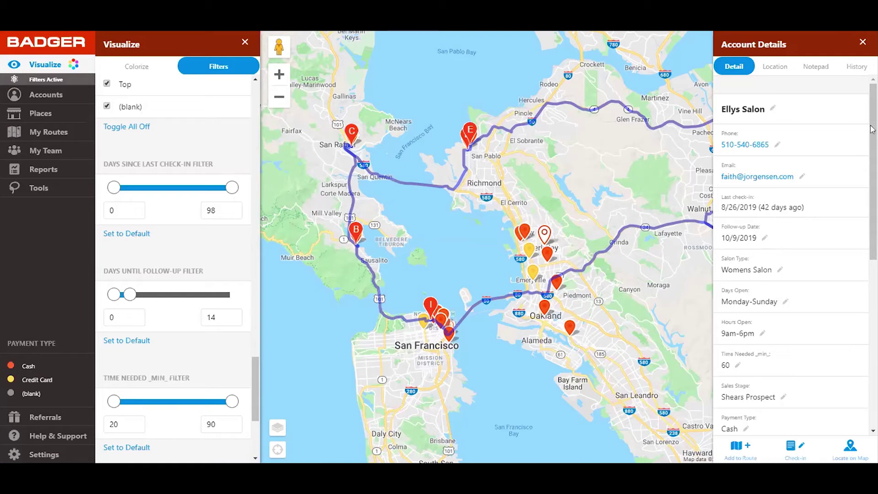
{"action": "scroll", "coordinate": [873, 140], "scroll_direction": "down", "scroll_amount": 1}
{"action": "scroll", "coordinate": [873, 137], "scroll_direction": "up", "scroll_amount": 1}
{"action": "scroll", "coordinate": [872, 128], "scroll_direction": "down", "scroll_amount": 2}
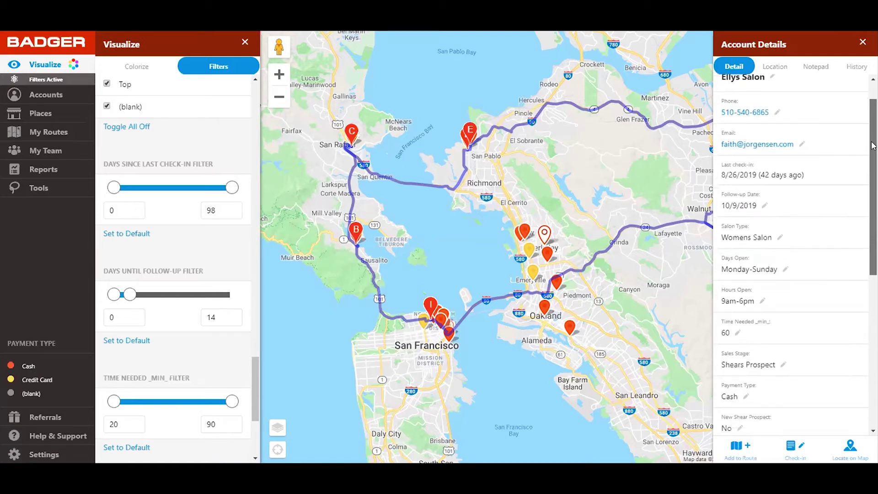
{"action": "scroll", "coordinate": [874, 165], "scroll_direction": "down", "scroll_amount": 1}
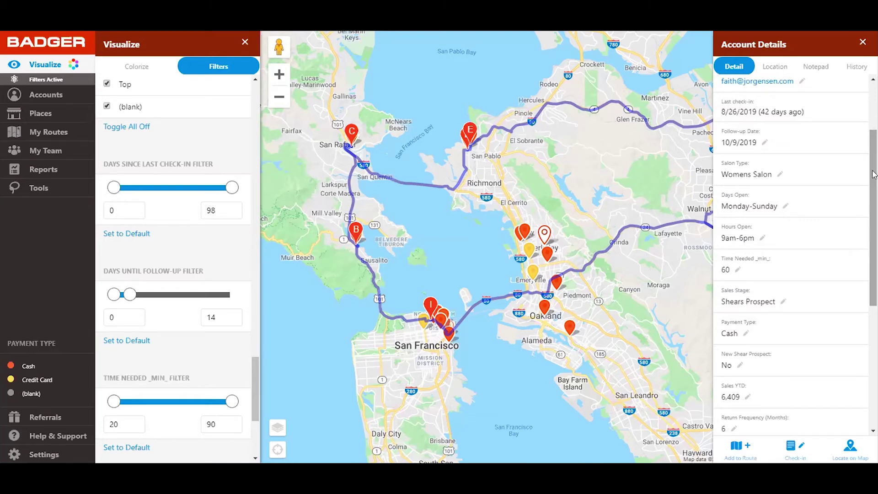
{"action": "scroll", "coordinate": [874, 175], "scroll_direction": "down", "scroll_amount": 1}
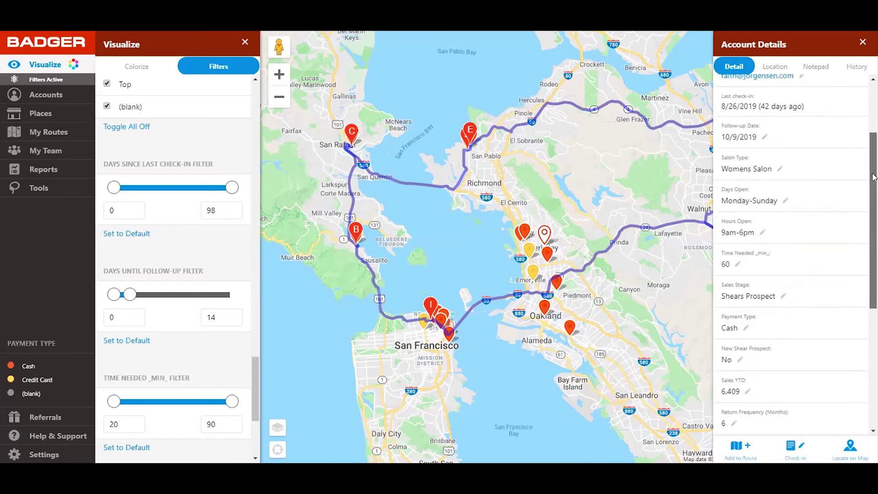
{"action": "scroll", "coordinate": [873, 176], "scroll_direction": "up", "scroll_amount": 1}
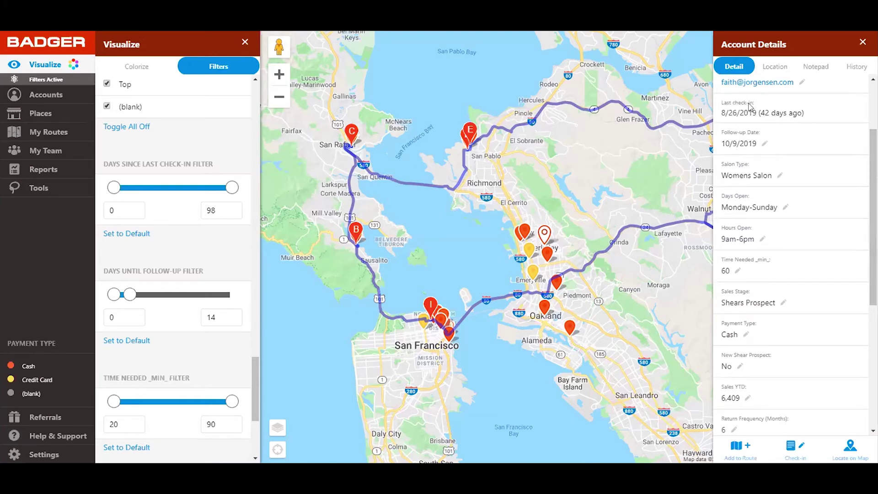
{"action": "scroll", "coordinate": [874, 108], "scroll_direction": "up", "scroll_amount": 2}
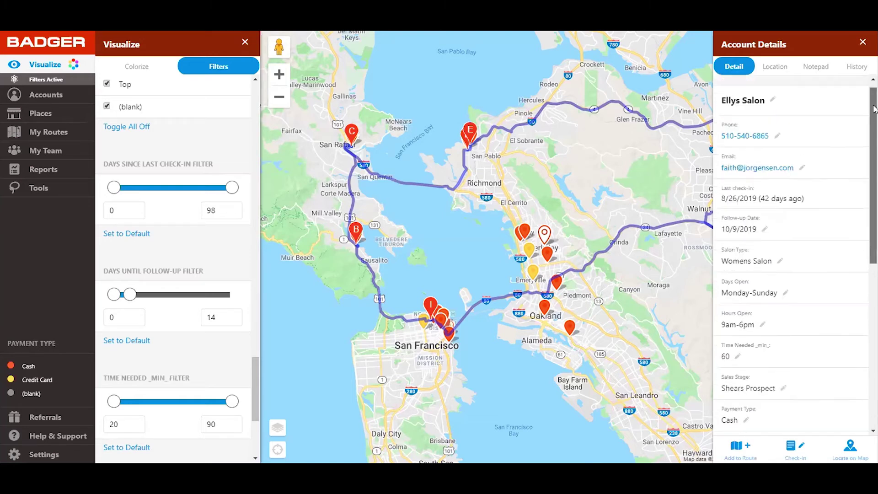
{"action": "left_click_drag", "start_coordinate": [873, 109], "coordinate": [873, 104]}
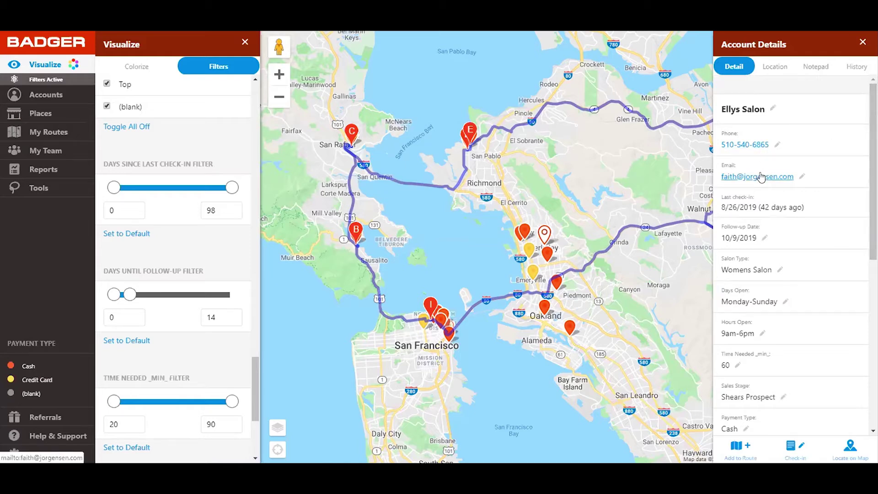
{"action": "left_click_drag", "start_coordinate": [874, 193], "coordinate": [875, 224]}
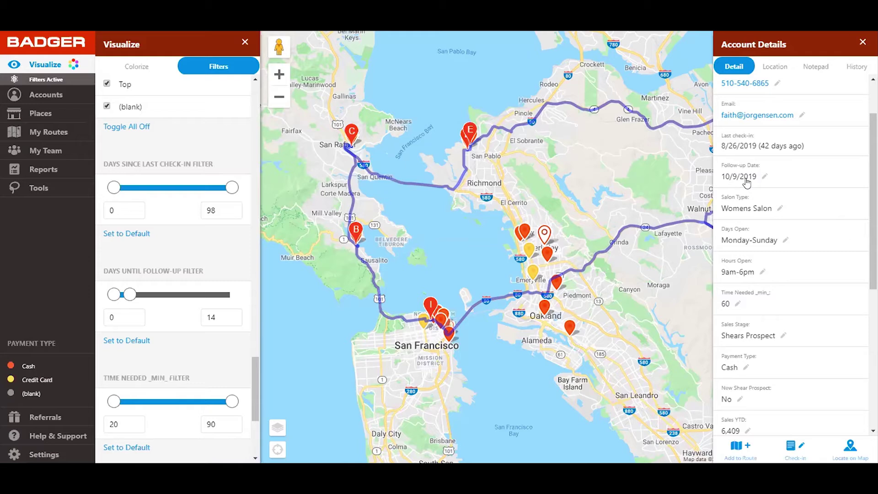
Step: View the follow-up date calendar, then close it without changing the date
{"action": "left_click", "coordinate": [746, 179]}
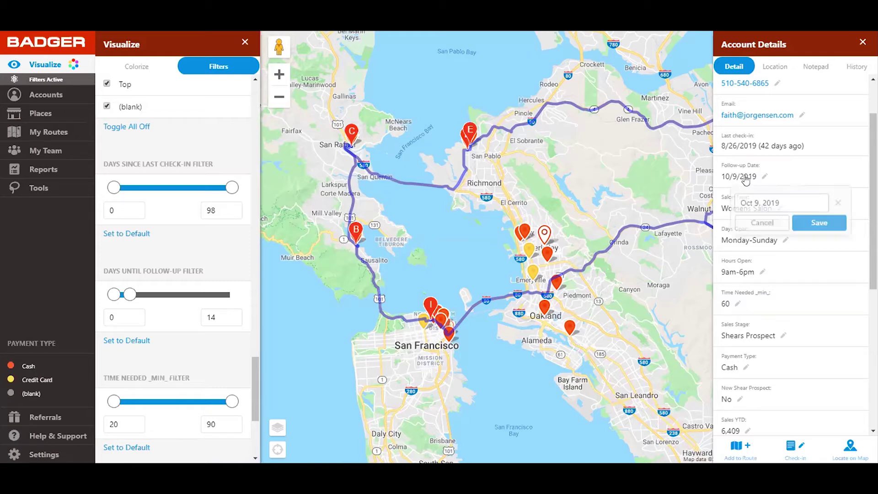
{"action": "left_click", "coordinate": [770, 212]}
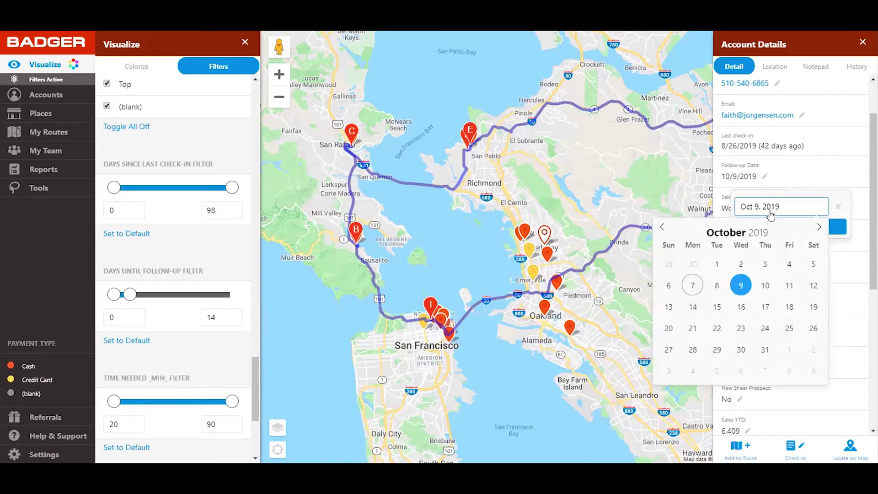
{"action": "left_click", "coordinate": [702, 137]}
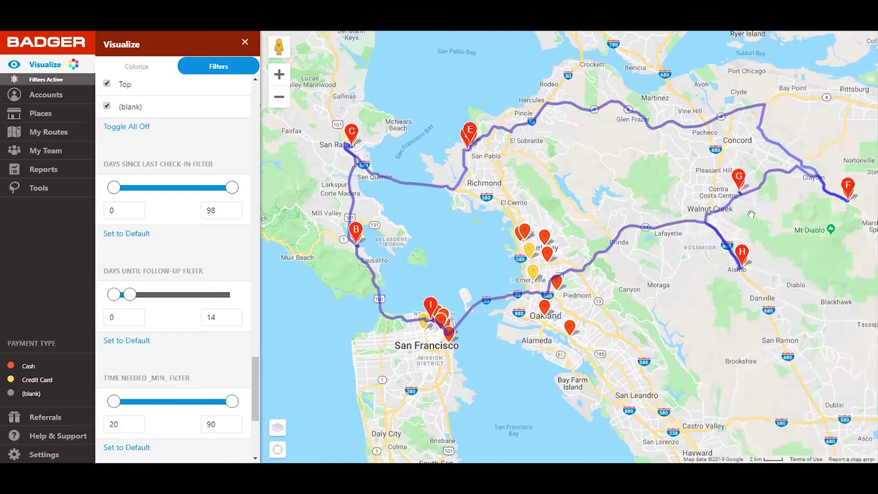
Step: Select Regis Salon and review its salon type choices, leaving the type unchanged
{"action": "left_click", "coordinate": [547, 256]}
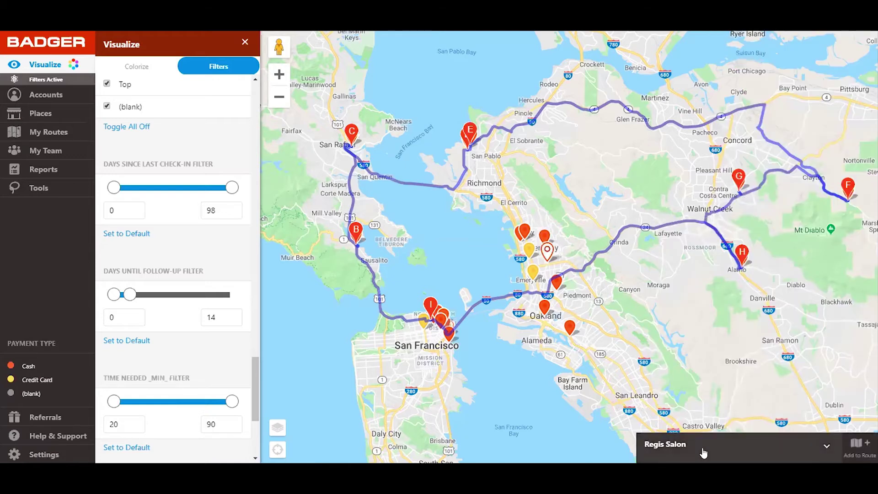
{"action": "scroll", "coordinate": [869, 209], "scroll_direction": "down", "scroll_amount": 2}
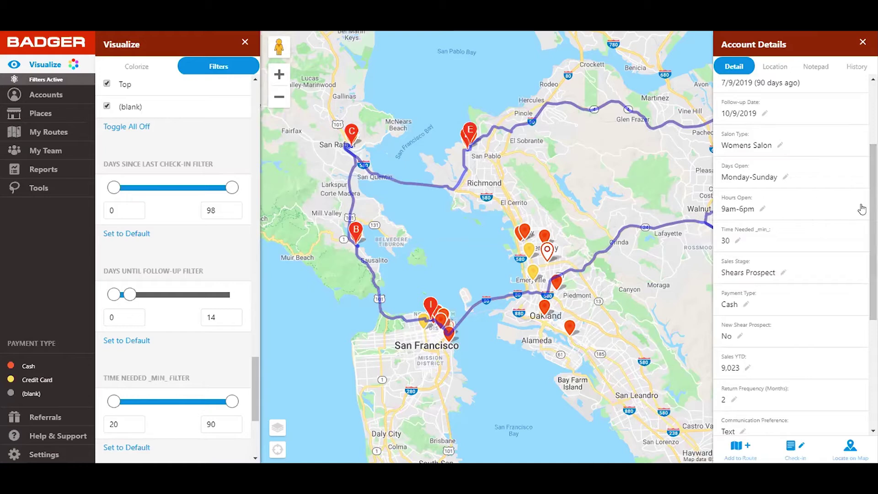
{"action": "left_click_drag", "start_coordinate": [876, 206], "coordinate": [874, 209]}
{"action": "scroll", "coordinate": [752, 151], "scroll_direction": "up", "scroll_amount": 1}
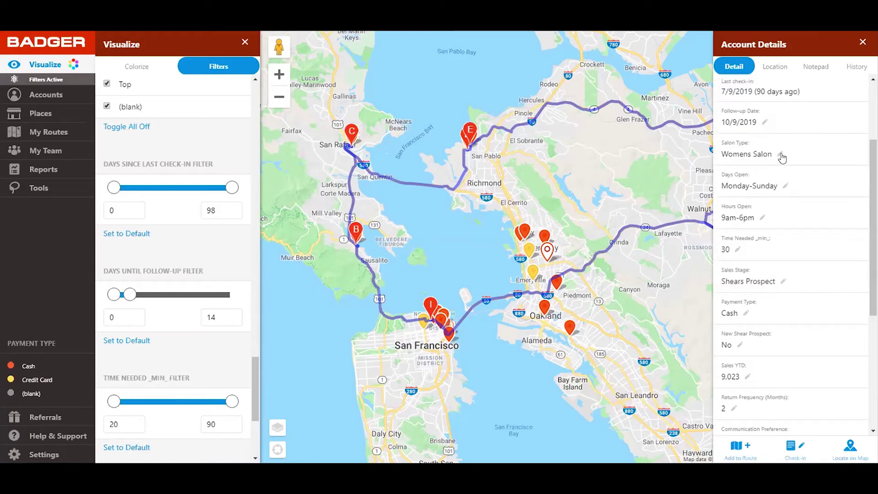
{"action": "left_click", "coordinate": [778, 155]}
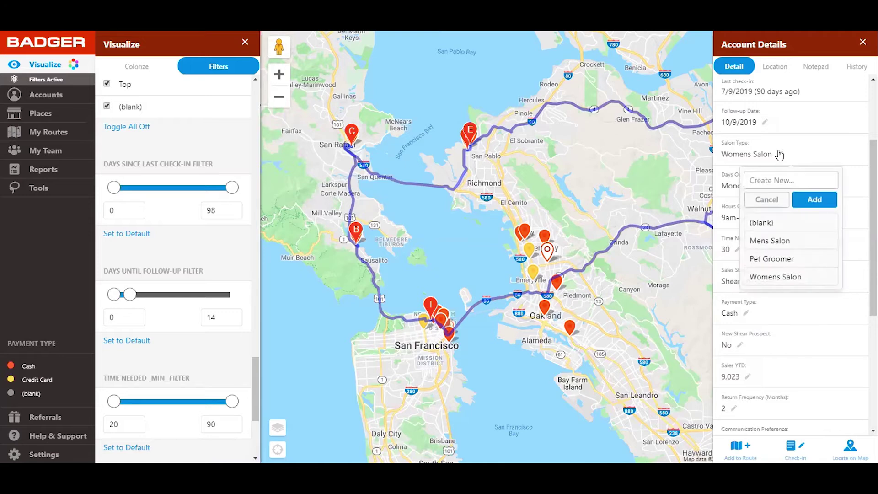
{"action": "left_click", "coordinate": [766, 200]}
Step: Review the sales stage and payment type choices, leaving both unchanged
{"action": "scroll", "coordinate": [873, 211], "scroll_direction": "down", "scroll_amount": 2}
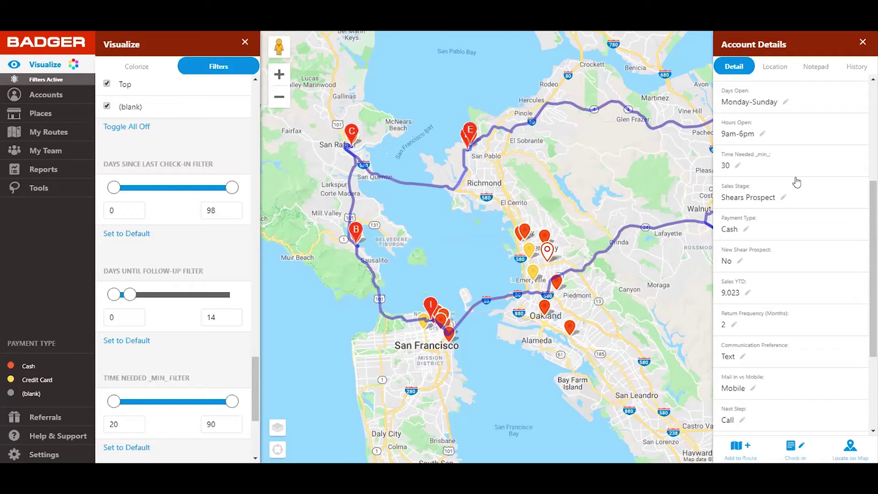
{"action": "left_click_drag", "start_coordinate": [873, 210], "coordinate": [873, 252]}
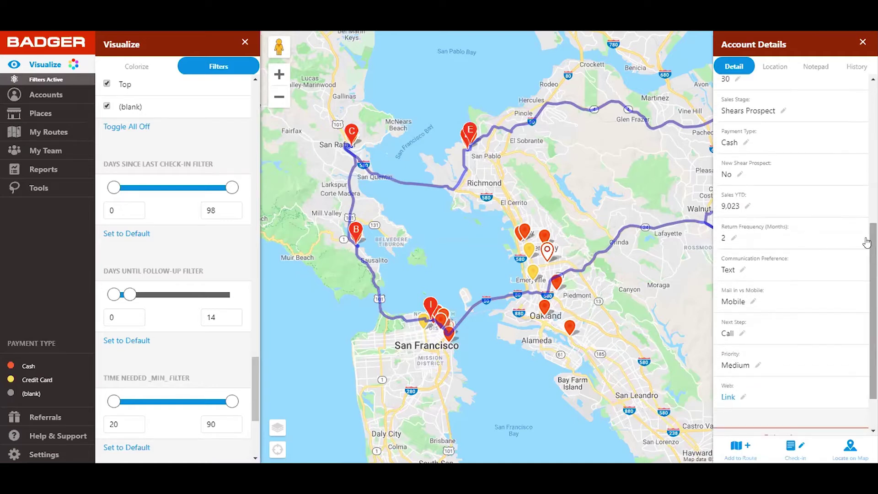
{"action": "left_click", "coordinate": [781, 113]}
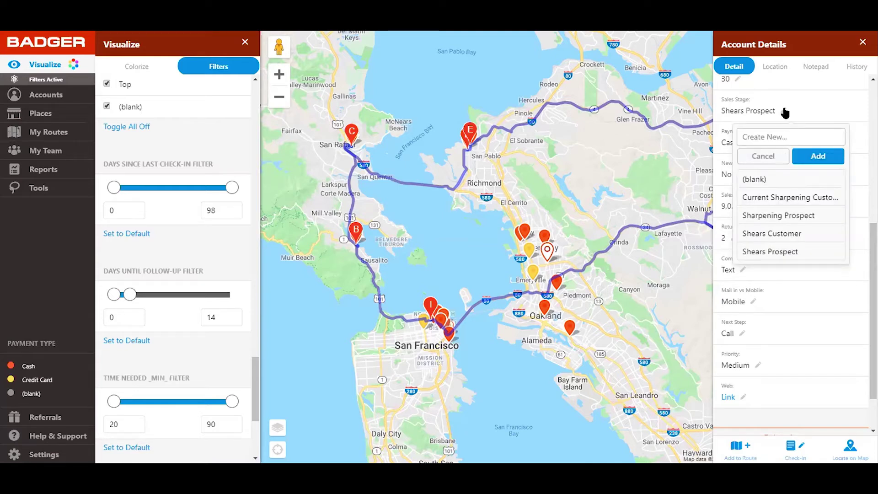
{"action": "left_click", "coordinate": [763, 155]}
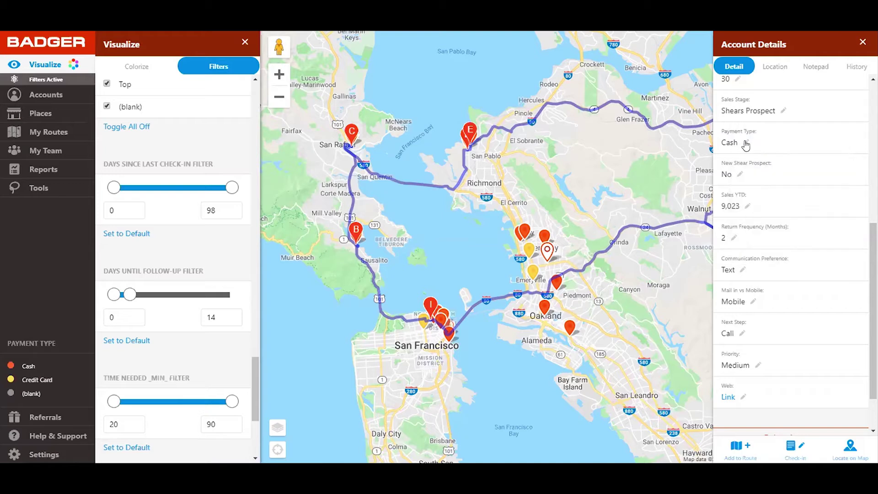
{"action": "left_click", "coordinate": [746, 145]}
{"action": "left_click", "coordinate": [746, 144]}
{"action": "left_click", "coordinate": [746, 144]}
{"action": "left_click", "coordinate": [760, 191]}
{"action": "left_click_drag", "start_coordinate": [873, 247], "coordinate": [875, 273]}
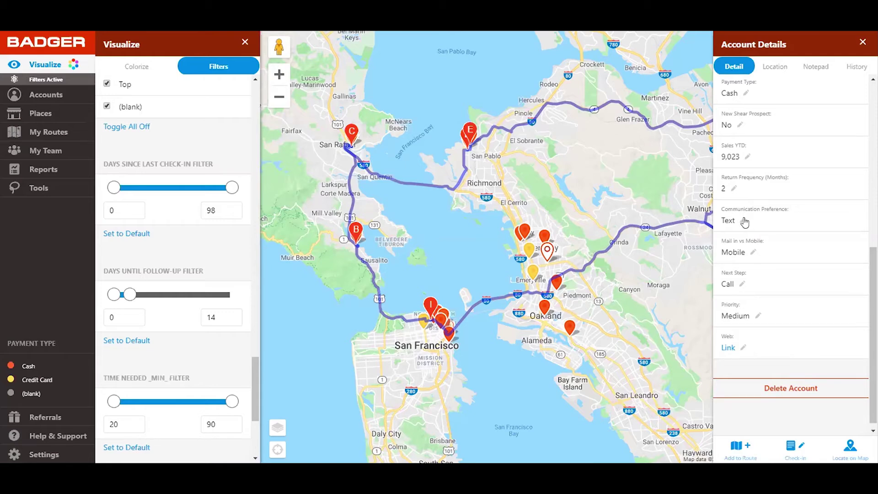
Step: Leave communication preference and next step unchanged, then show the Location tab with Street View
{"action": "left_click_drag", "start_coordinate": [874, 274], "coordinate": [873, 276]}
{"action": "left_click", "coordinate": [742, 220]}
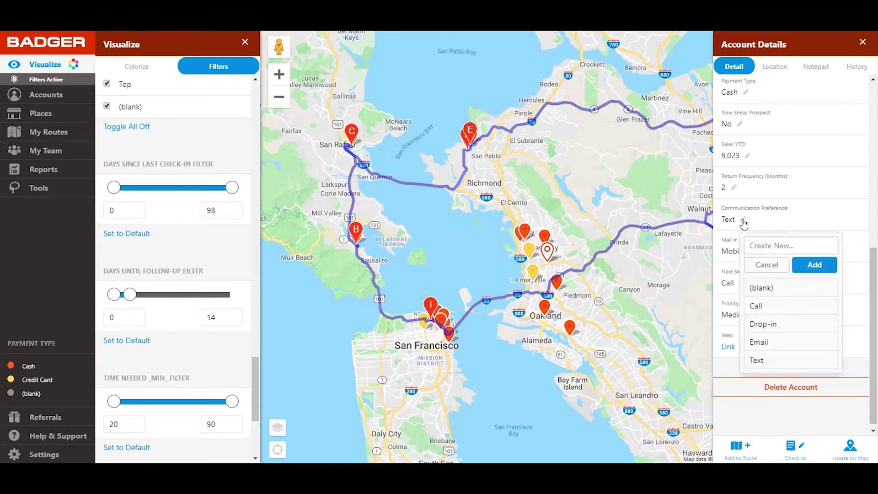
{"action": "left_click", "coordinate": [763, 266]}
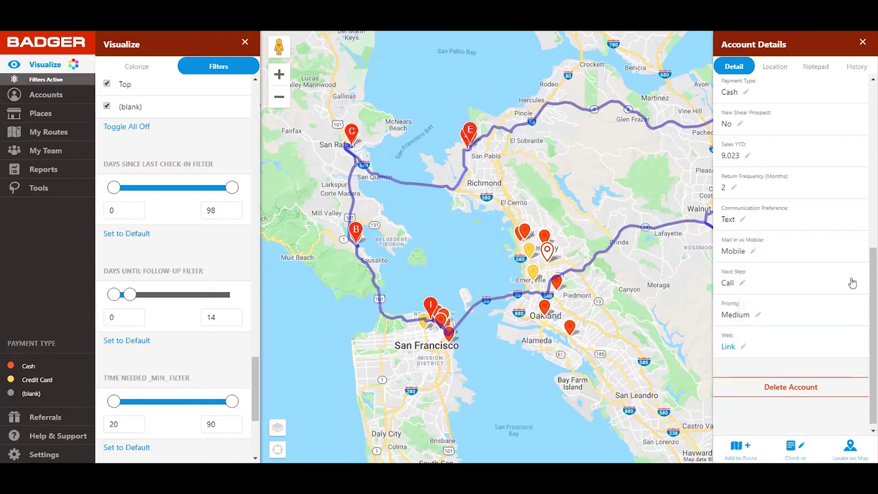
{"action": "left_click_drag", "start_coordinate": [874, 289], "coordinate": [874, 294]}
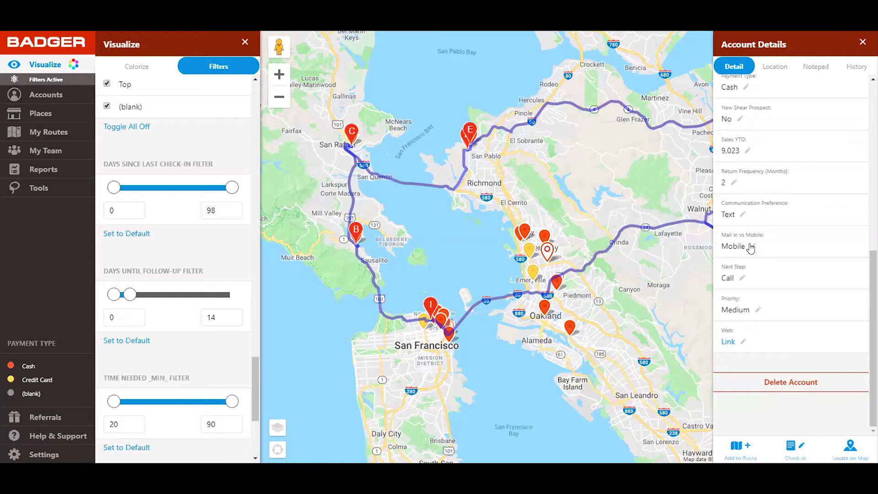
{"action": "left_click", "coordinate": [742, 279]}
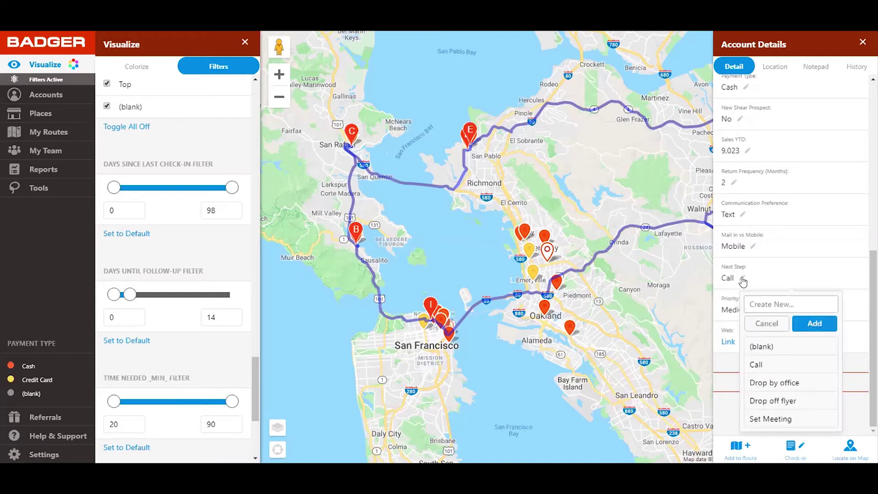
{"action": "left_click", "coordinate": [764, 323]}
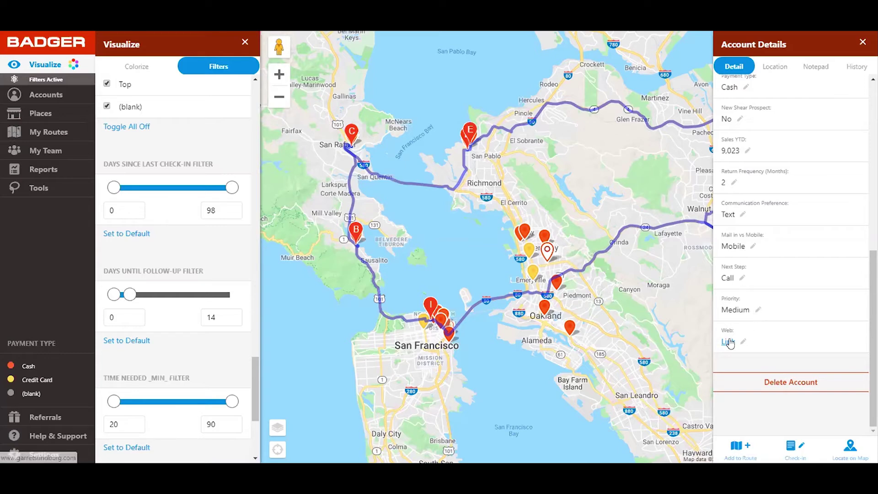
{"action": "left_click_drag", "start_coordinate": [873, 311], "coordinate": [825, 78]}
{"action": "left_click", "coordinate": [773, 73]}
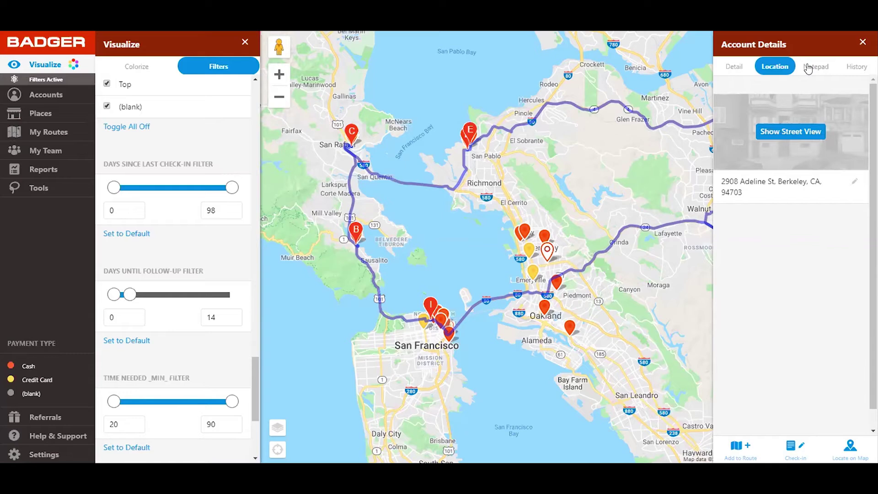
Step: Look through the account's Notepad and check-in History, then return to Detail
{"action": "left_click", "coordinate": [808, 69]}
{"action": "left_click", "coordinate": [857, 66]}
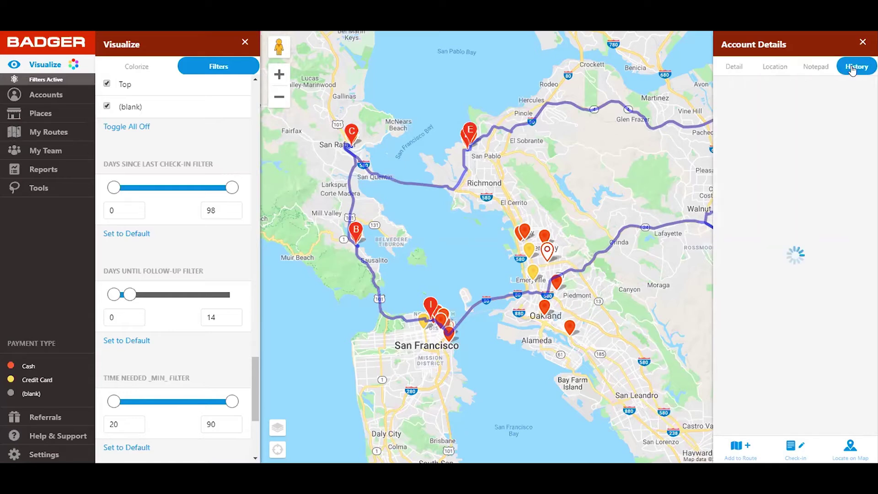
{"action": "left_click", "coordinate": [732, 67]}
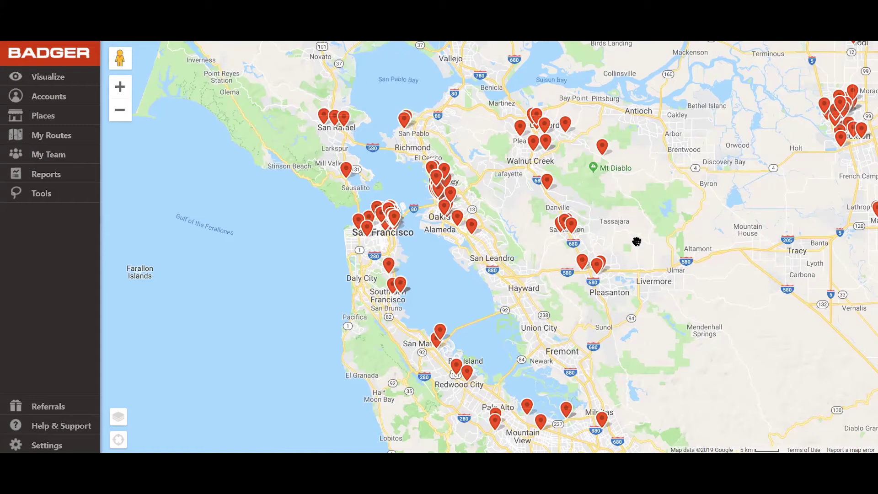
{"action": "mouse_move", "coordinate": [604, 207]}
{"action": "left_mouse_down"}
{"action": "mouse_move", "coordinate": [592, 247]}
{"action": "mouse_move", "coordinate": [595, 192]}
{"action": "left_mouse_up"}
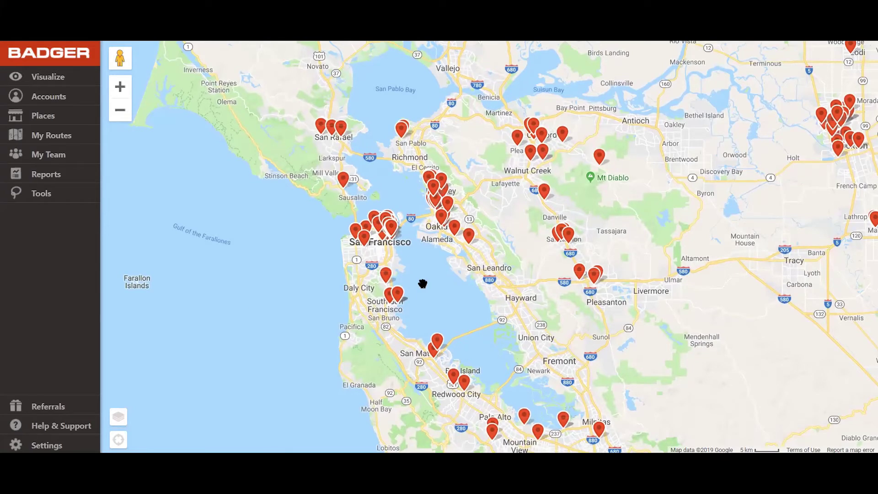
{"action": "left_click_drag", "start_coordinate": [293, 232], "coordinate": [293, 232]}
{"action": "left_click_drag", "start_coordinate": [293, 231], "coordinate": [182, 151]}
{"action": "left_click", "coordinate": [50, 97]}
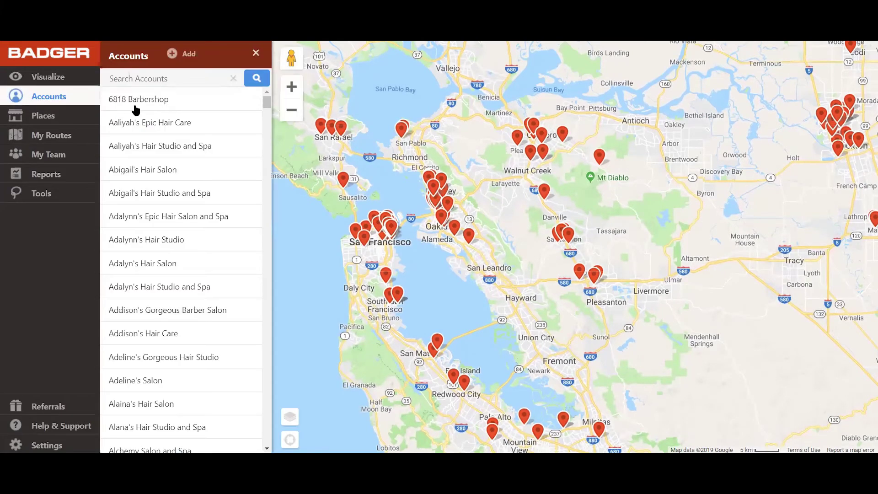
{"action": "left_click", "coordinate": [172, 217]}
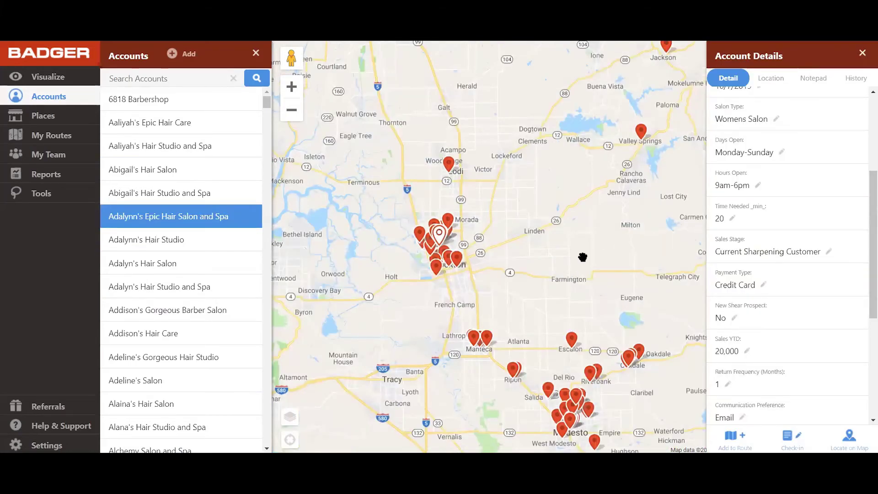
{"action": "scroll", "coordinate": [795, 194], "scroll_direction": "up", "scroll_amount": 4}
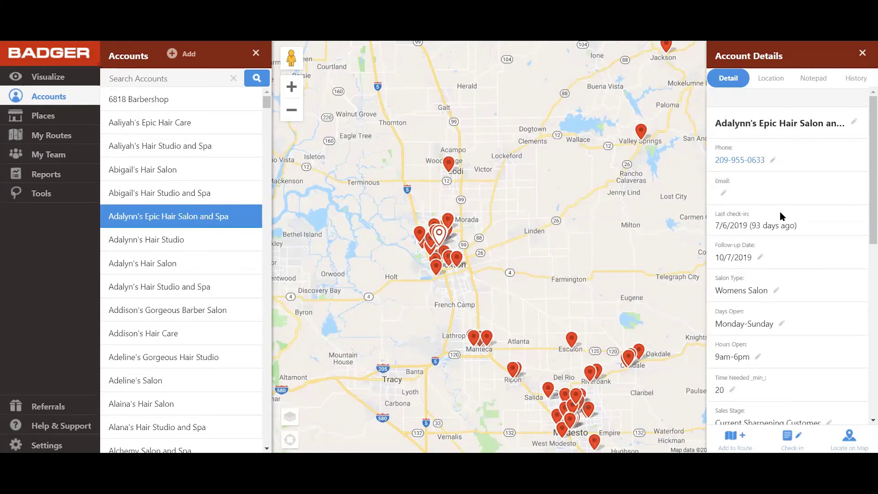
{"action": "scroll", "coordinate": [780, 213], "scroll_direction": "down", "scroll_amount": 3}
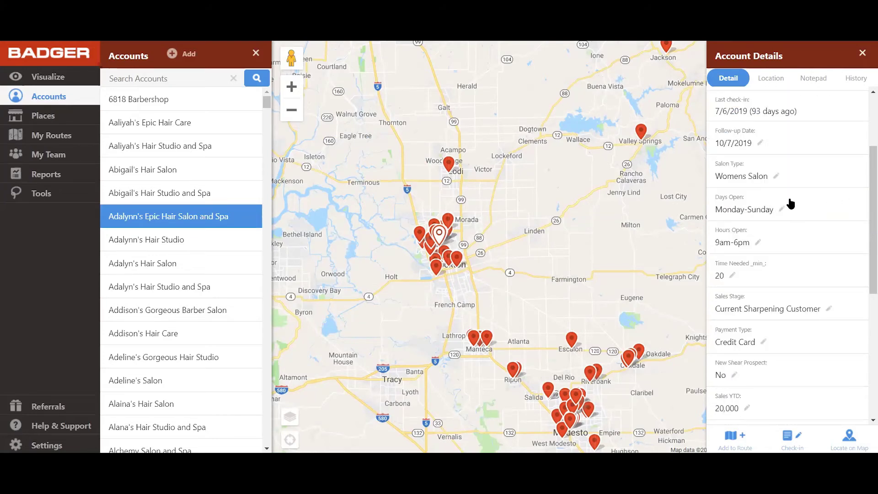
{"action": "scroll", "coordinate": [789, 208], "scroll_direction": "down", "scroll_amount": 3}
{"action": "scroll", "coordinate": [763, 283], "scroll_direction": "down", "scroll_amount": 2}
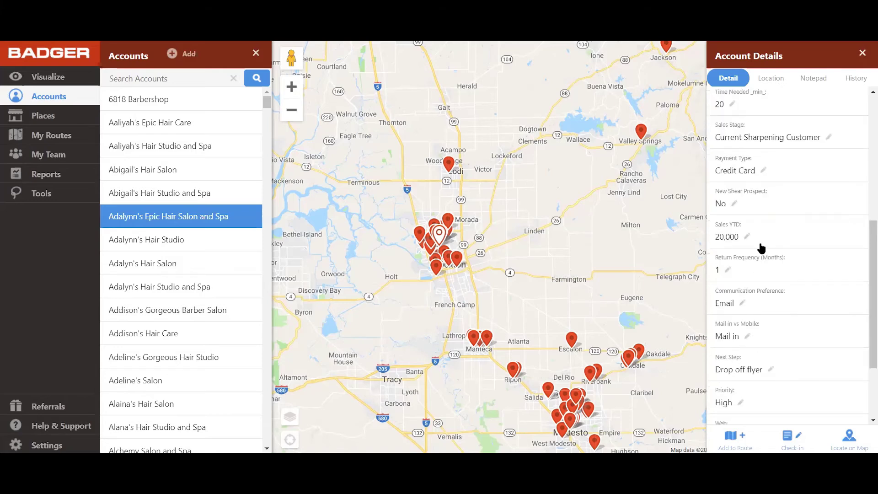
{"action": "scroll", "coordinate": [763, 222], "scroll_direction": "down", "scroll_amount": 2}
{"action": "scroll", "coordinate": [725, 197], "scroll_direction": "up", "scroll_amount": 1}
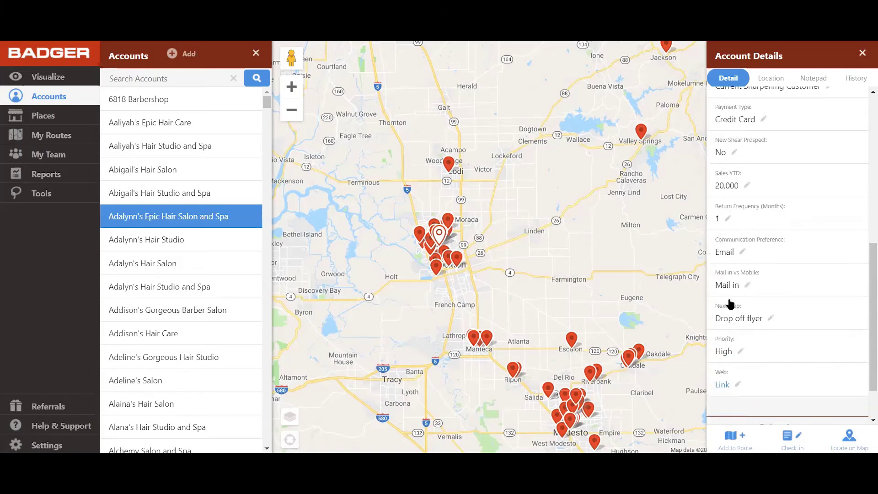
{"action": "scroll", "coordinate": [754, 315], "scroll_direction": "up", "scroll_amount": 6}
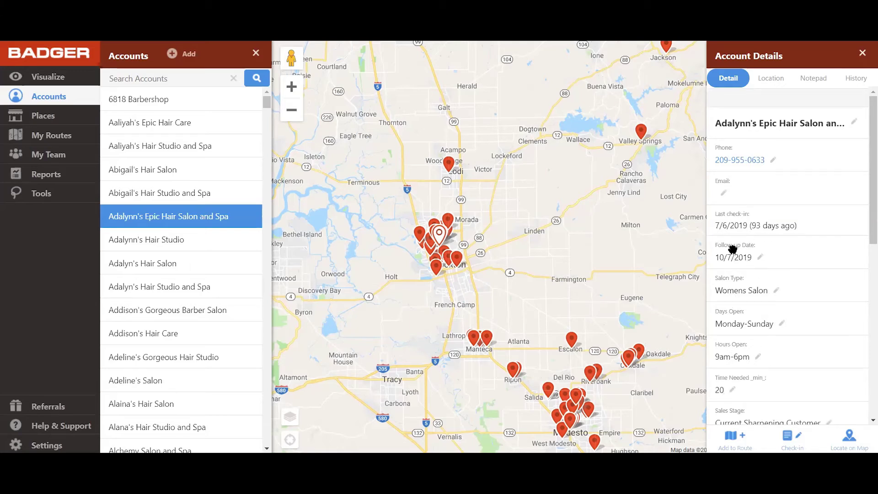
{"action": "left_click", "coordinate": [862, 53]}
{"action": "left_click", "coordinate": [255, 53]}
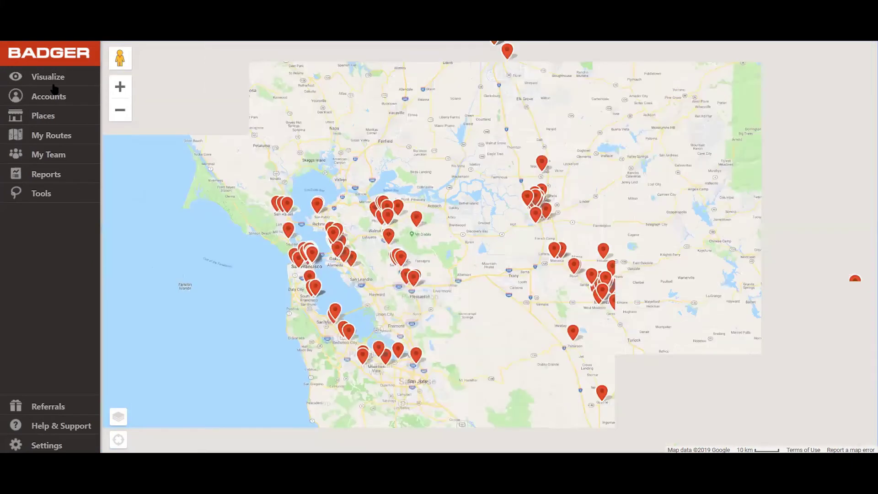
Step: Colorize the account pins by Hours Open
{"action": "left_click", "coordinate": [53, 84]}
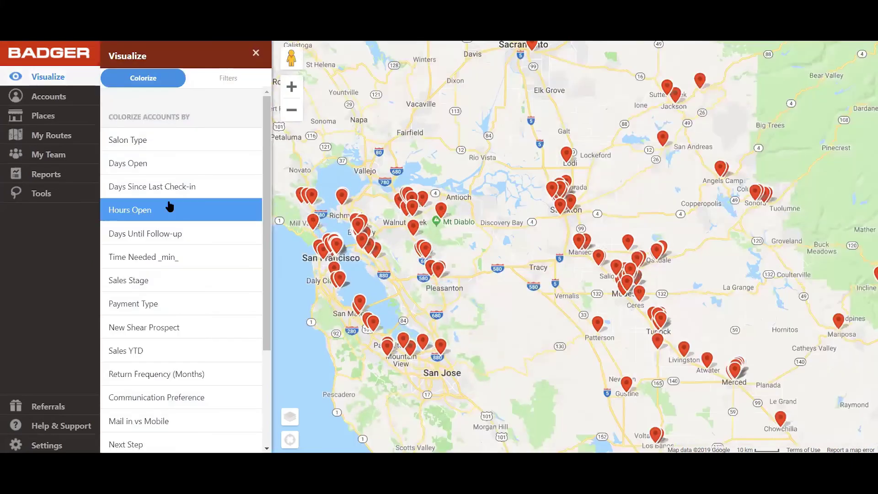
{"action": "left_click", "coordinate": [171, 206]}
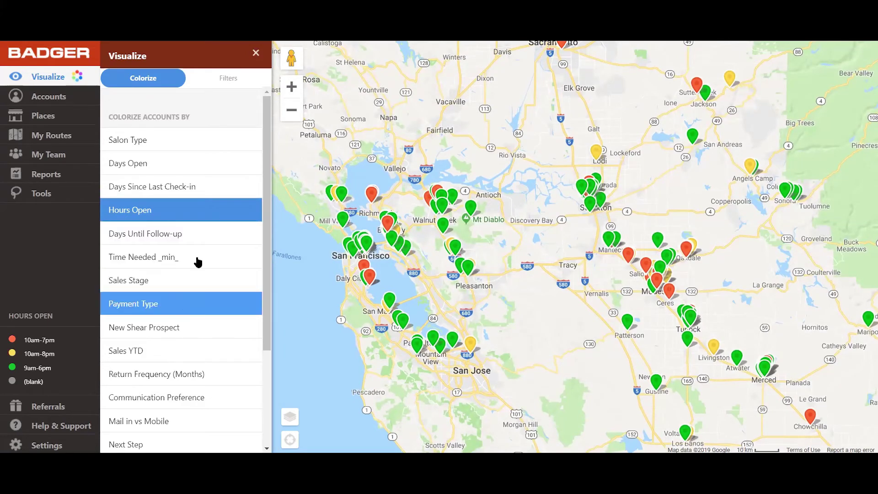
{"action": "left_click", "coordinate": [254, 55]}
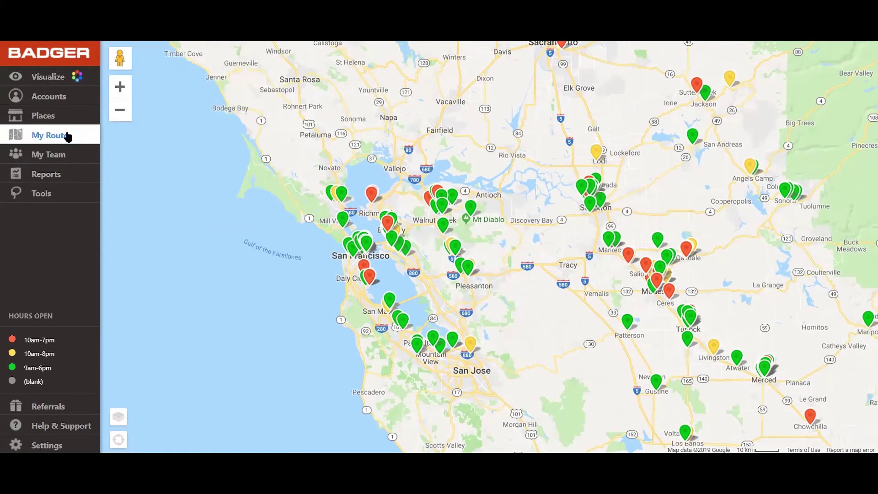
Step: Load the saved North Bay route from Saved Routes
{"action": "left_click", "coordinate": [68, 136]}
{"action": "left_click", "coordinate": [216, 78]}
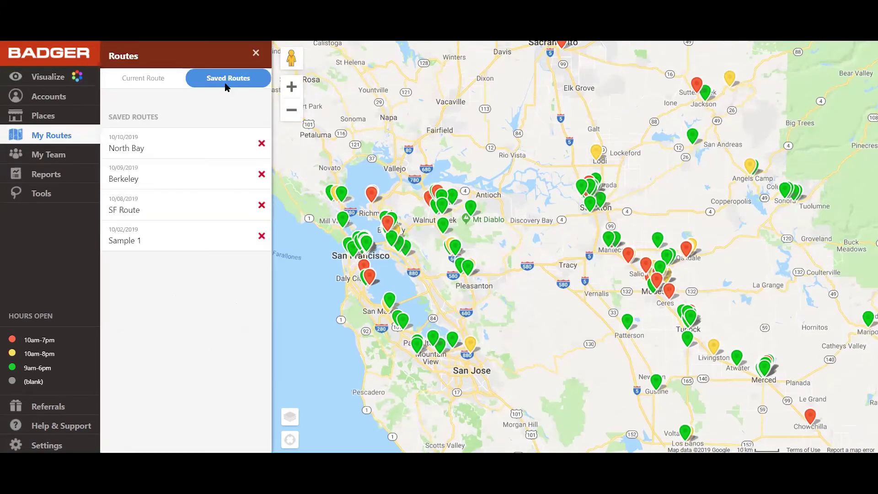
{"action": "left_click", "coordinate": [160, 148]}
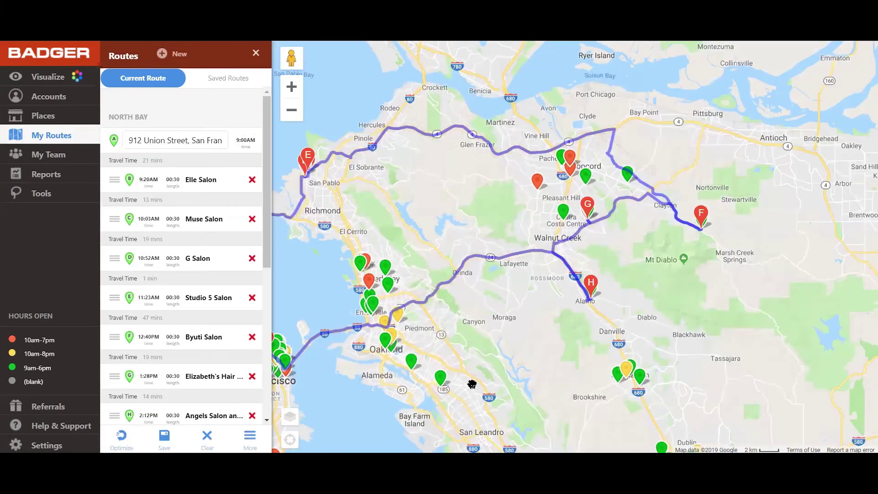
Step: Pan along the North Bay route past San Francisco and zoom in on San Rafael
{"action": "left_click_drag", "start_coordinate": [471, 361], "coordinate": [581, 360]}
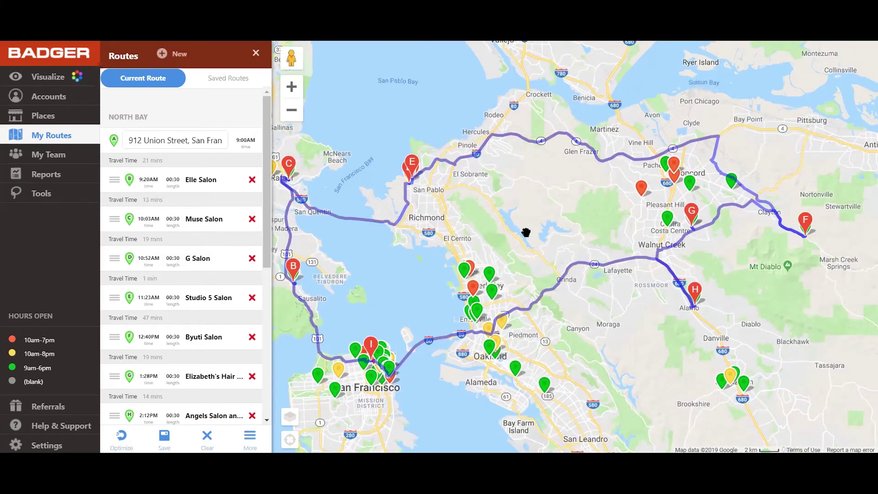
{"action": "left_click_drag", "start_coordinate": [464, 233], "coordinate": [519, 229]}
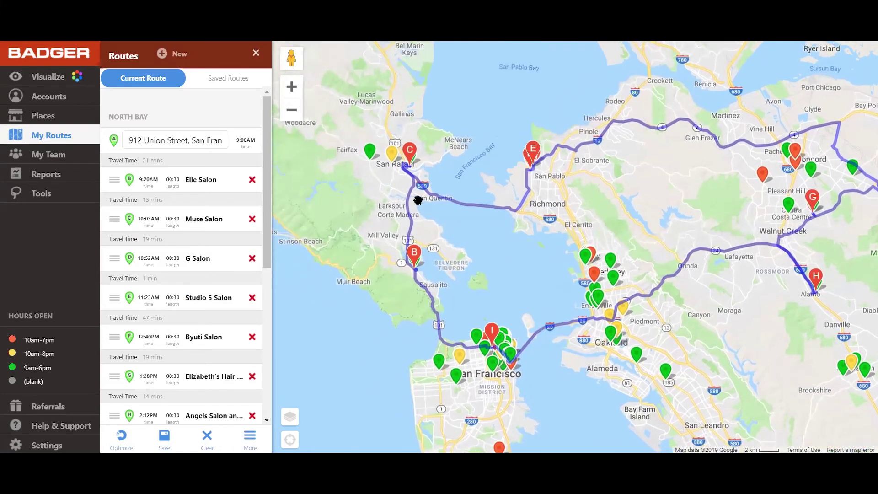
{"action": "scroll", "coordinate": [417, 199], "scroll_direction": "up", "scroll_amount": 1}
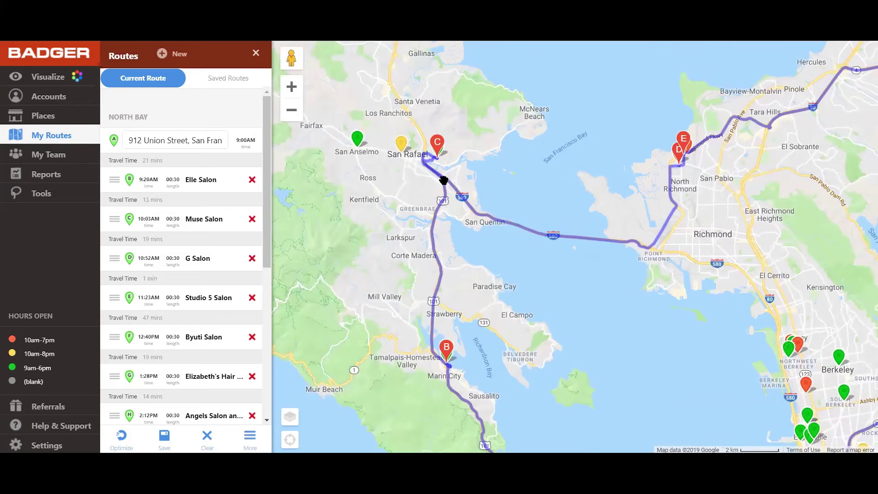
Step: Check the Golden Blades Barber account details from its yellow San Rafael pin, then close them
{"action": "left_click", "coordinate": [402, 144]}
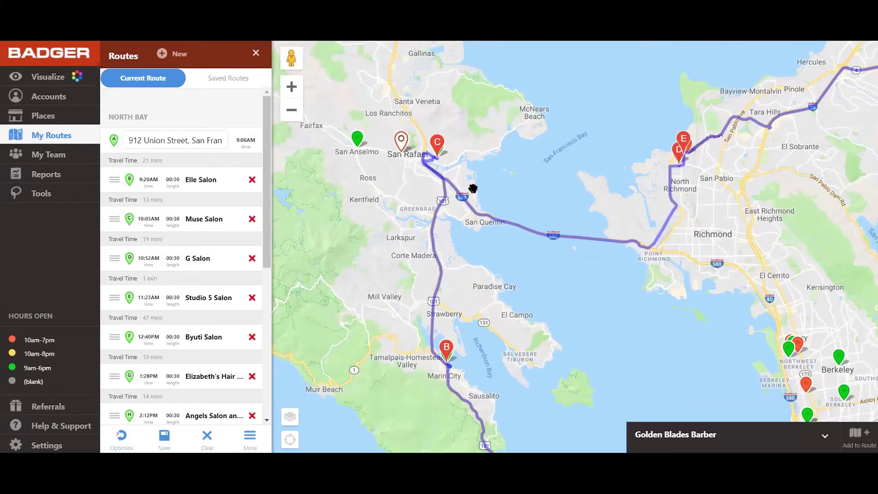
{"action": "left_click", "coordinate": [720, 433]}
{"action": "scroll", "coordinate": [751, 275], "scroll_direction": "down", "scroll_amount": 5}
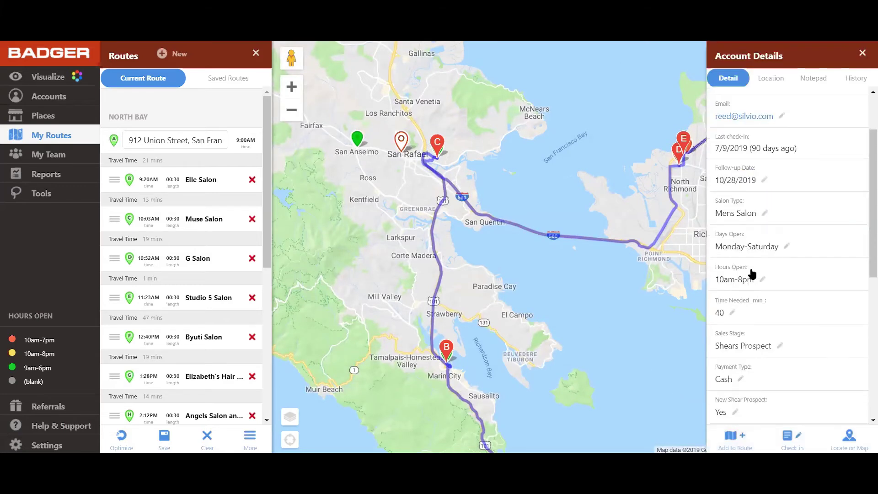
{"action": "scroll", "coordinate": [752, 273], "scroll_direction": "up", "scroll_amount": 3}
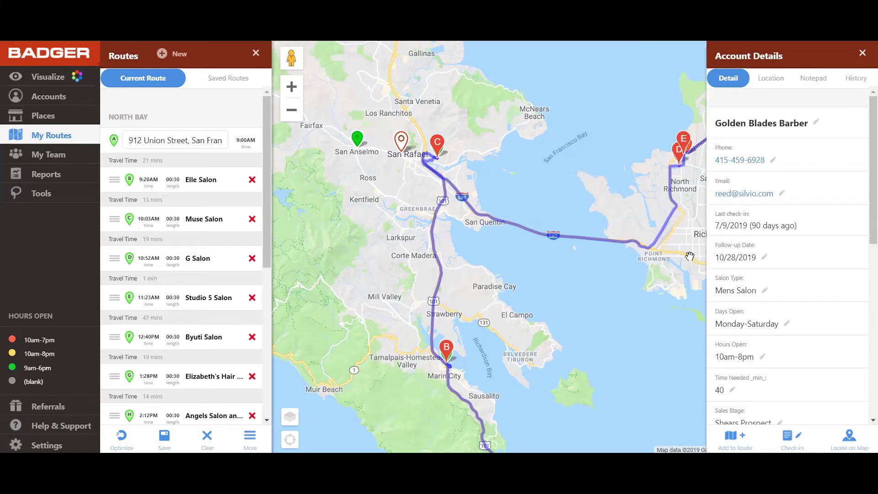
{"action": "left_click", "coordinate": [862, 53]}
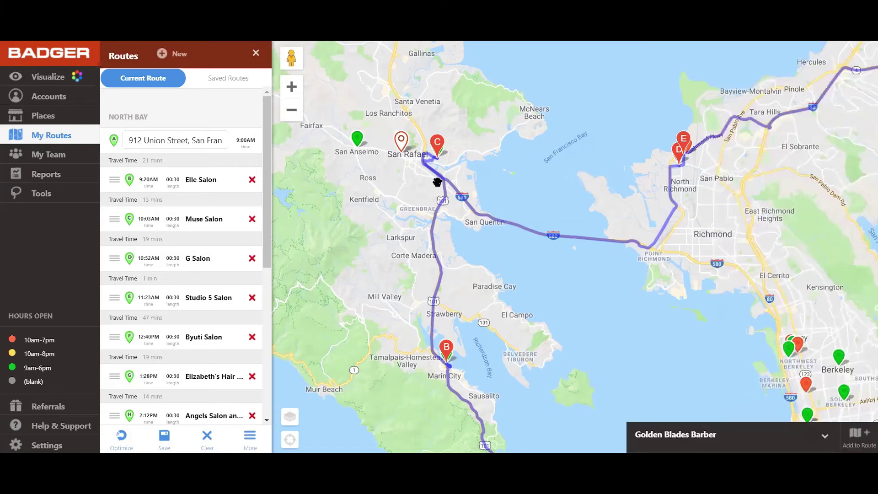
Step: Pan and zoom the map along the route through central San Rafael to stop C
{"action": "left_click_drag", "start_coordinate": [504, 258], "coordinate": [566, 286]}
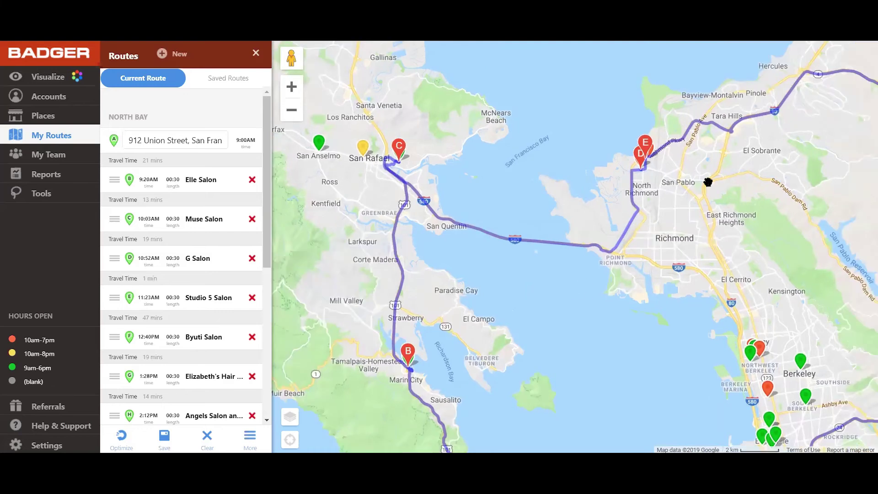
{"action": "left_click_drag", "start_coordinate": [584, 241], "coordinate": [449, 219]}
{"action": "scroll", "coordinate": [448, 218], "scroll_direction": "up", "scroll_amount": 4}
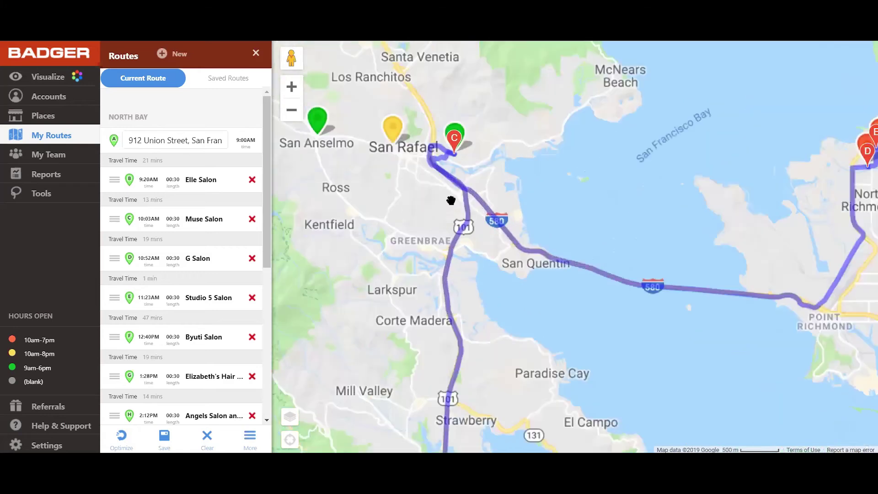
{"action": "scroll", "coordinate": [492, 258], "scroll_direction": "down", "scroll_amount": 3}
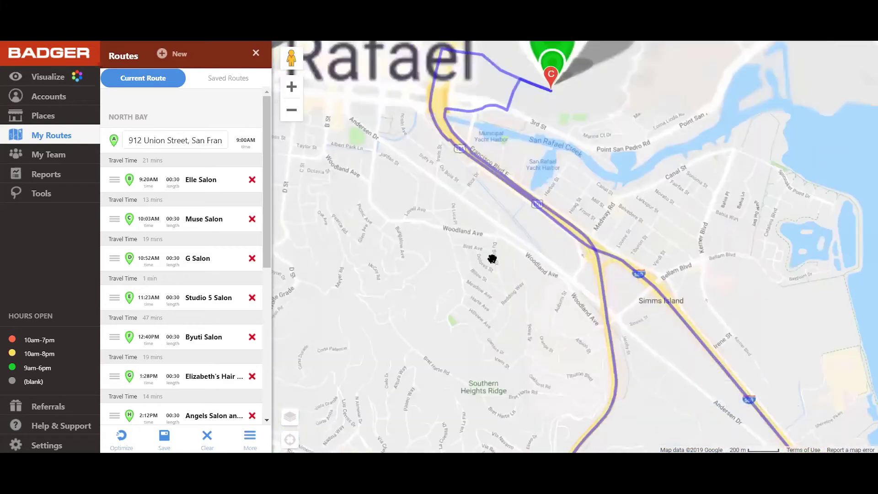
{"action": "left_click_drag", "start_coordinate": [492, 256], "coordinate": [553, 272]}
{"action": "left_click_drag", "start_coordinate": [611, 268], "coordinate": [531, 211]}
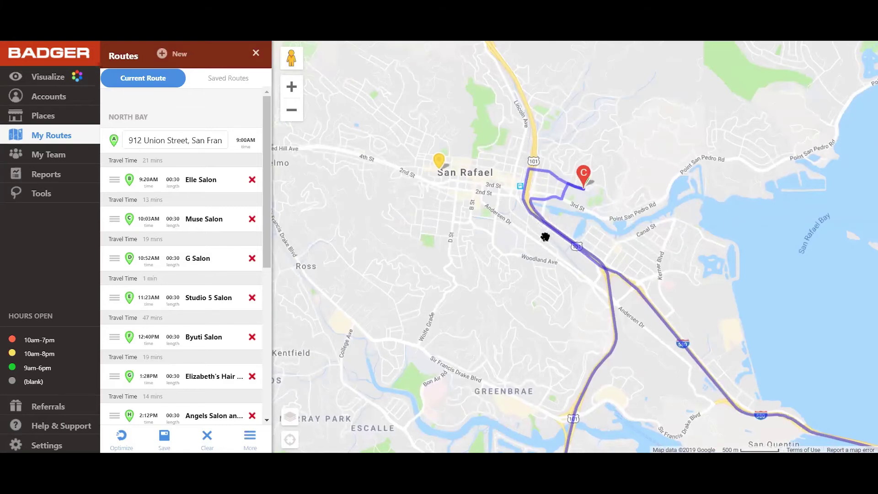
{"action": "left_click_drag", "start_coordinate": [538, 273], "coordinate": [493, 276]}
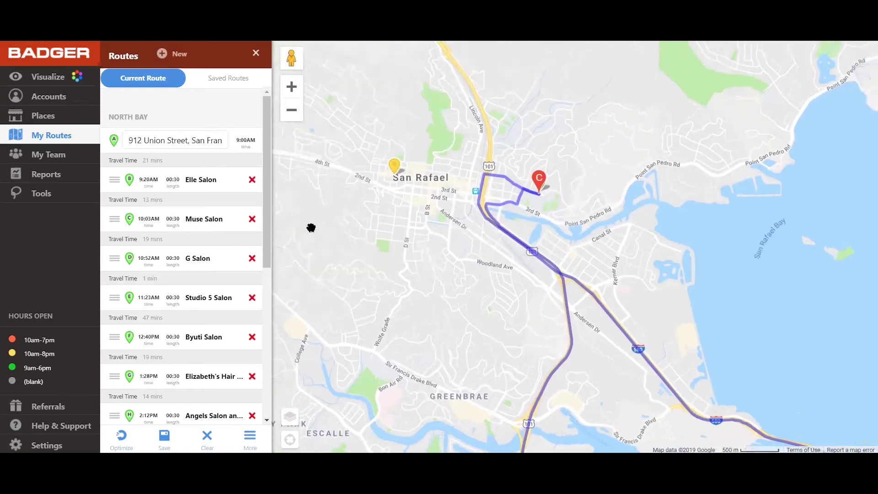
Step: Show dog groomers, check Flo's Grooming's 8:00 am–5:00 pm hours, then switch to Hair Salon results
{"action": "left_click", "coordinate": [52, 118]}
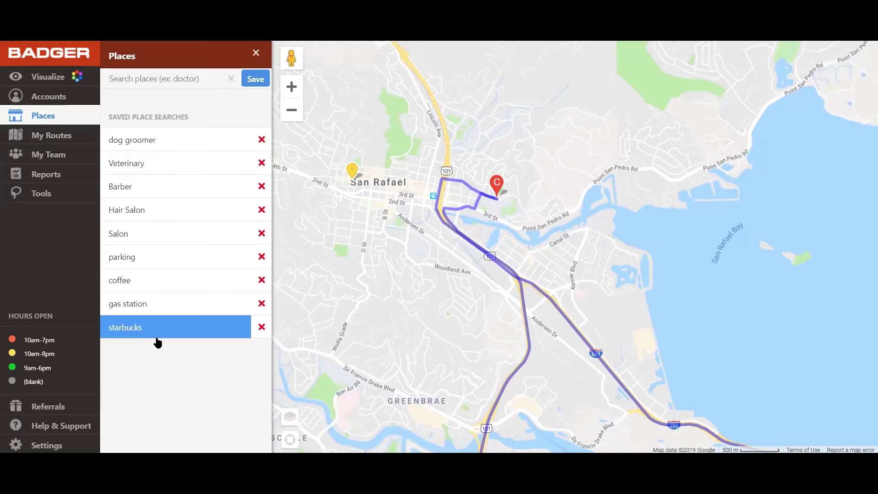
{"action": "left_click", "coordinate": [144, 142]}
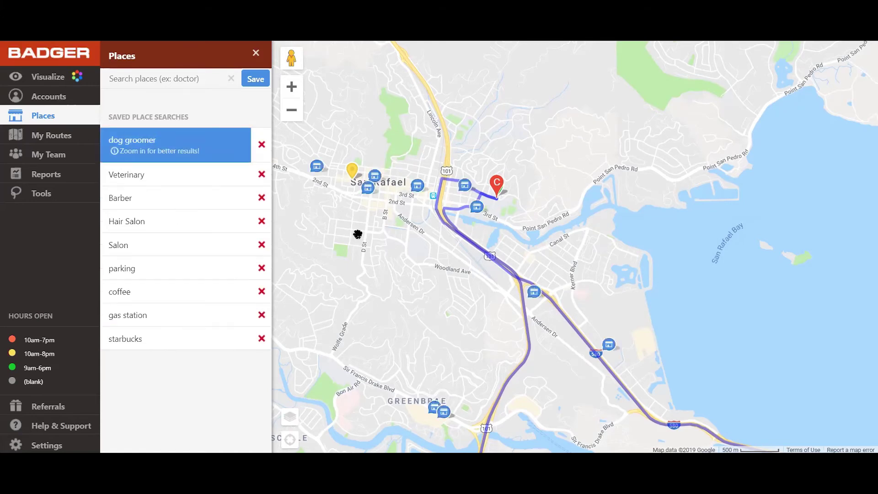
{"action": "left_click", "coordinate": [469, 190]}
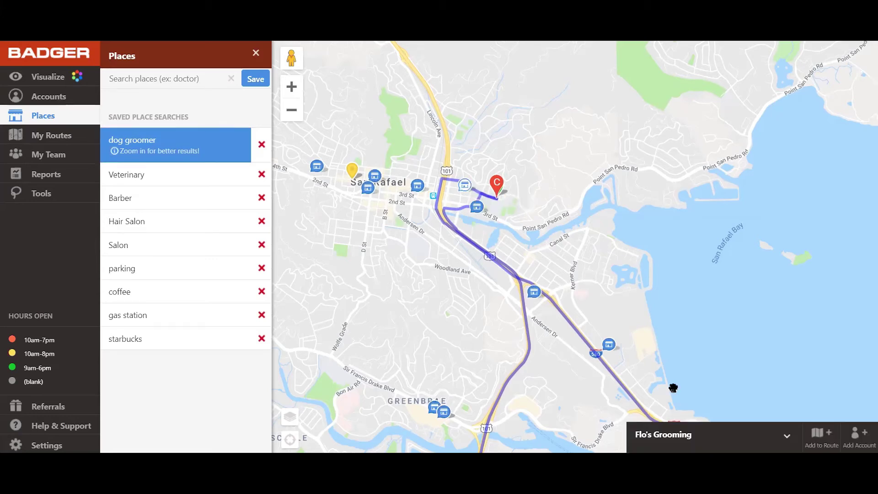
{"action": "left_click", "coordinate": [706, 436]}
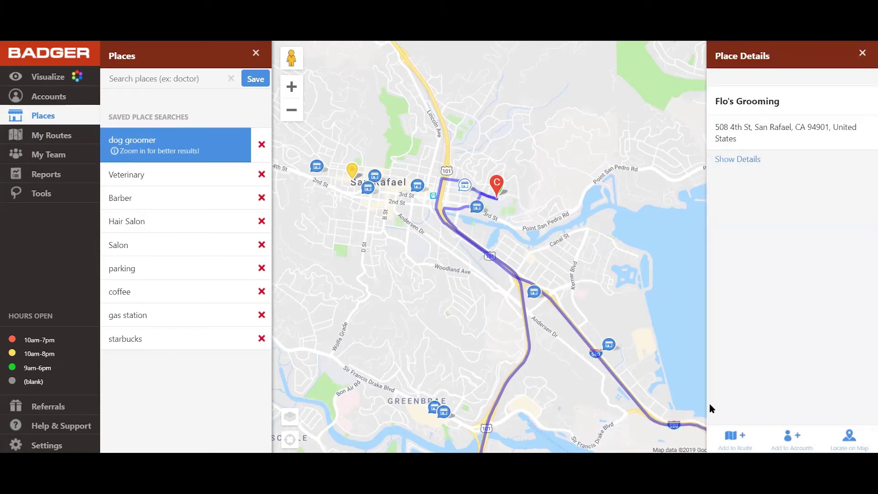
{"action": "left_click", "coordinate": [748, 164]}
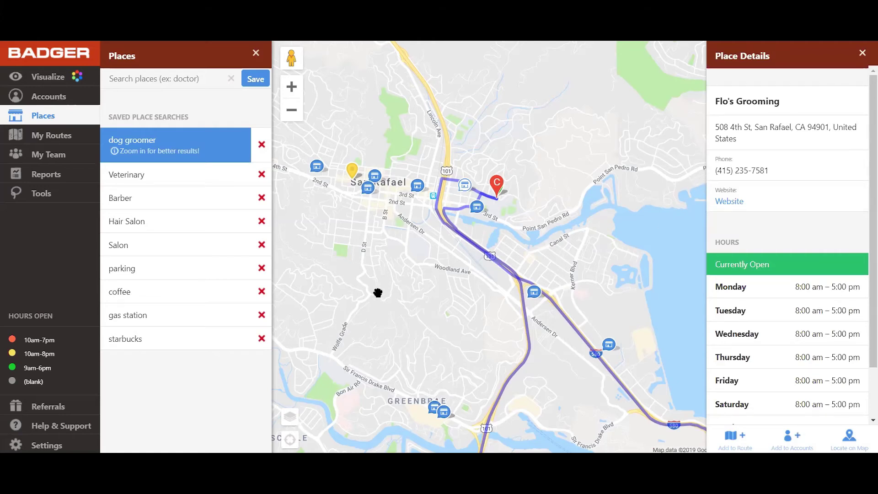
{"action": "left_click", "coordinate": [174, 226]}
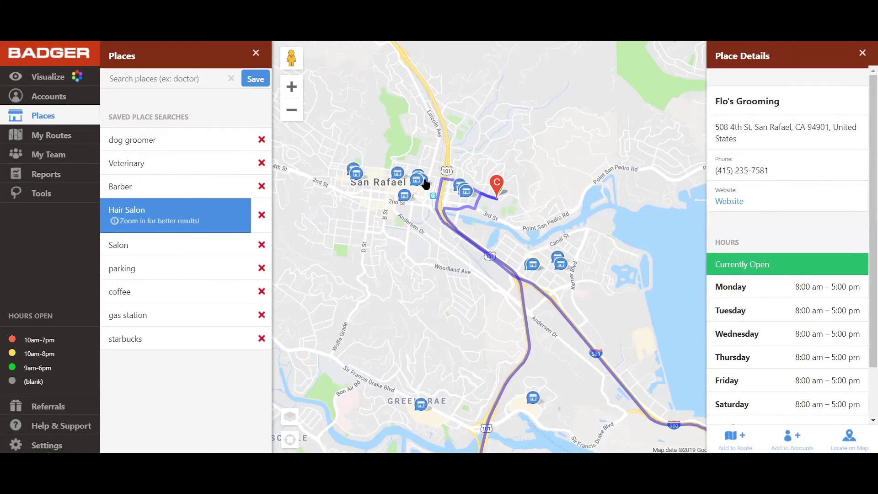
Step: Check Heroes & Hairoines' phone and opening hours in its place details
{"action": "left_click", "coordinate": [423, 182]}
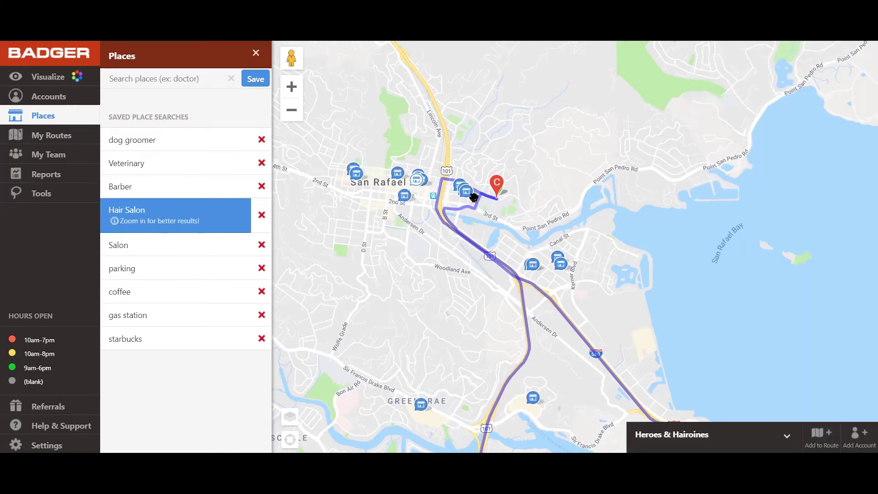
{"action": "left_click", "coordinate": [693, 426]}
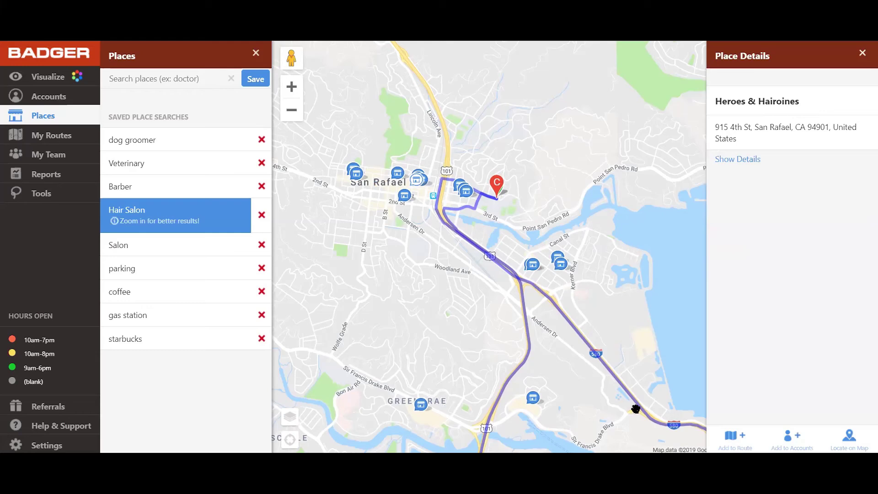
{"action": "left_click", "coordinate": [742, 159]}
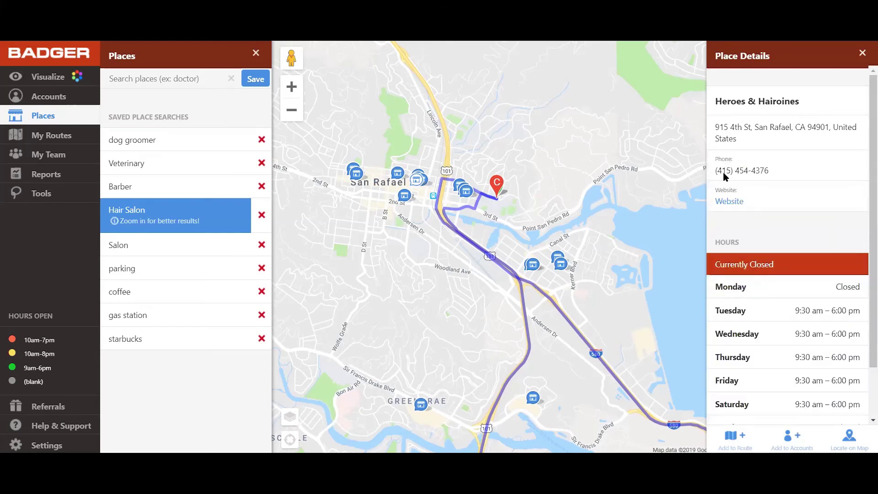
Step: Zoom in, redo the hair salon search for this area, and select Supercuts
{"action": "scroll", "coordinate": [766, 260], "scroll_direction": "down", "scroll_amount": 2}
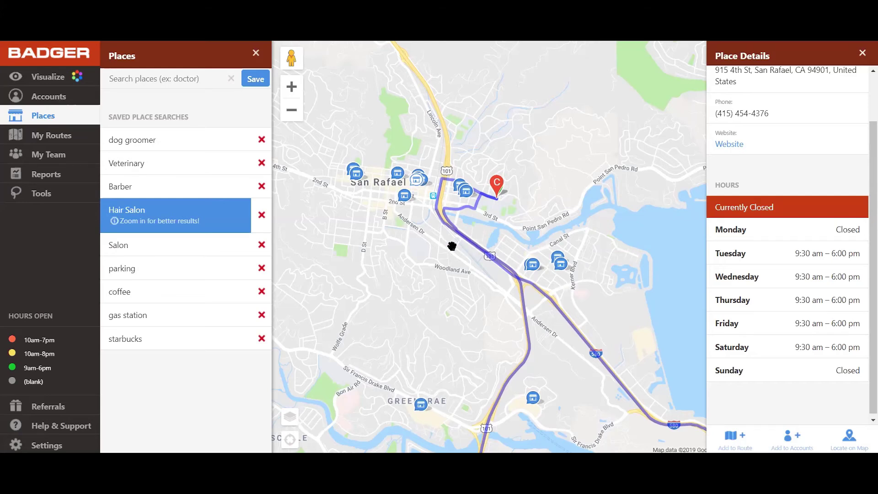
{"action": "scroll", "coordinate": [452, 246], "scroll_direction": "up", "scroll_amount": 2}
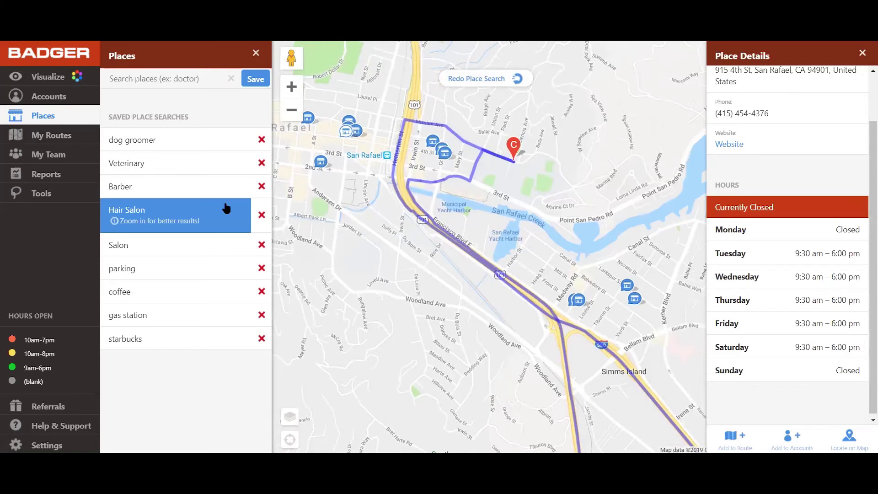
{"action": "left_click", "coordinate": [497, 83]}
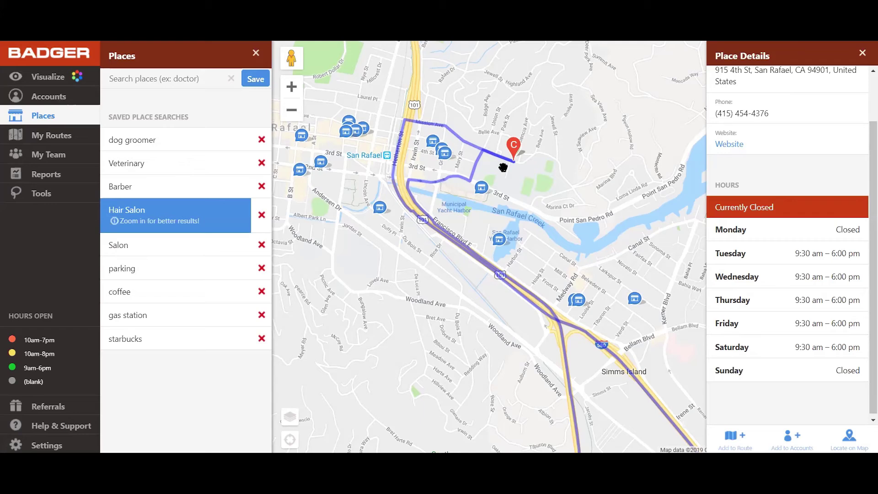
{"action": "left_click", "coordinate": [482, 190]}
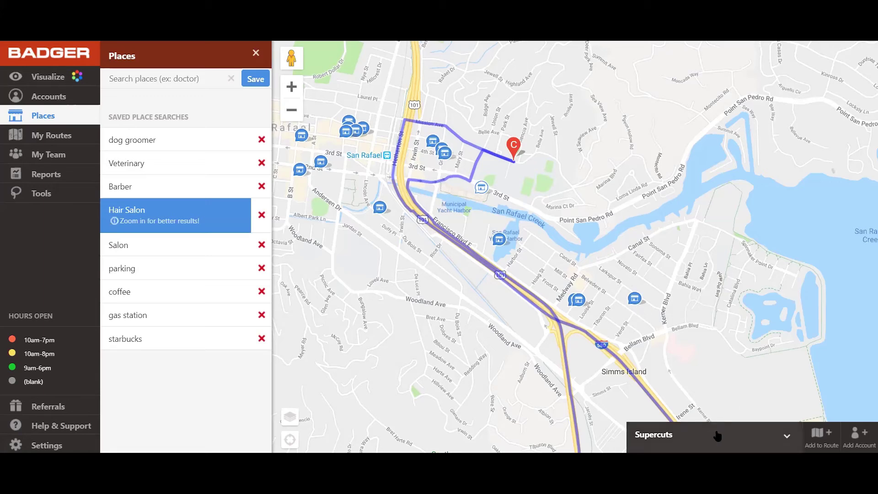
Step: Start a new account from Supercuts' place details with Add to Accounts
{"action": "left_click", "coordinate": [767, 437]}
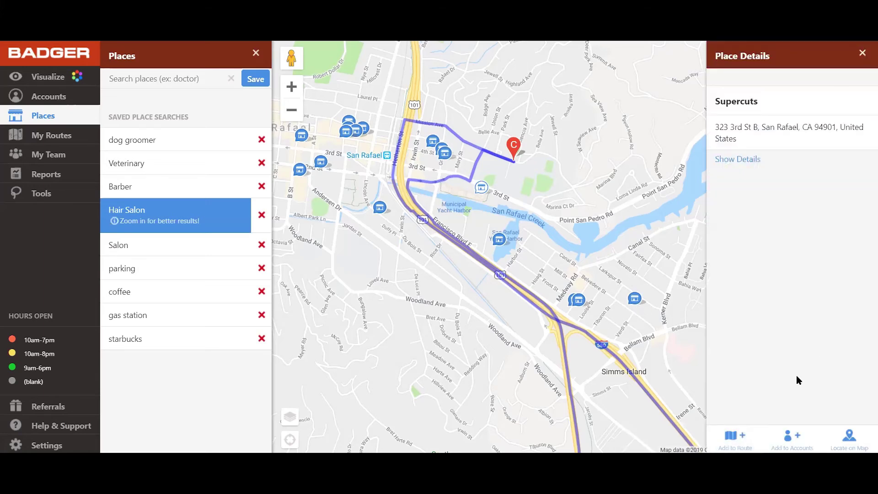
{"action": "left_click", "coordinate": [792, 436]}
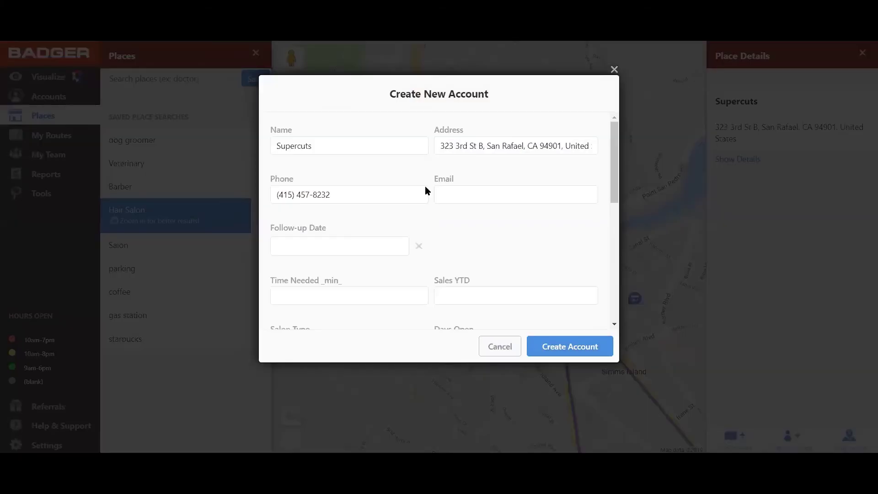
{"action": "scroll", "coordinate": [400, 243], "scroll_direction": "down", "scroll_amount": 5}
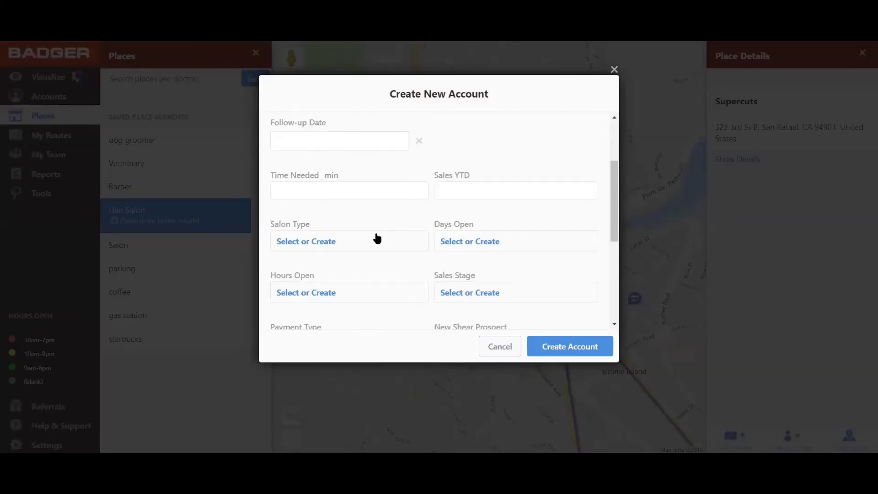
{"action": "scroll", "coordinate": [412, 238], "scroll_direction": "down", "scroll_amount": 4}
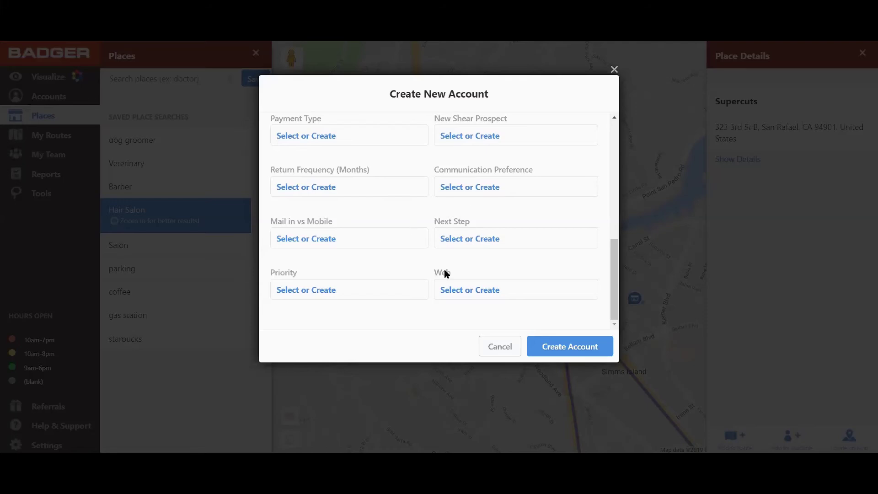
{"action": "scroll", "coordinate": [458, 272], "scroll_direction": "up", "scroll_amount": 2}
{"action": "scroll", "coordinate": [474, 275], "scroll_direction": "up", "scroll_amount": 1}
Step: Set Next Step to Drop off flyer and New Shear Prospect to Yes, then create the account
{"action": "left_click", "coordinate": [472, 297]}
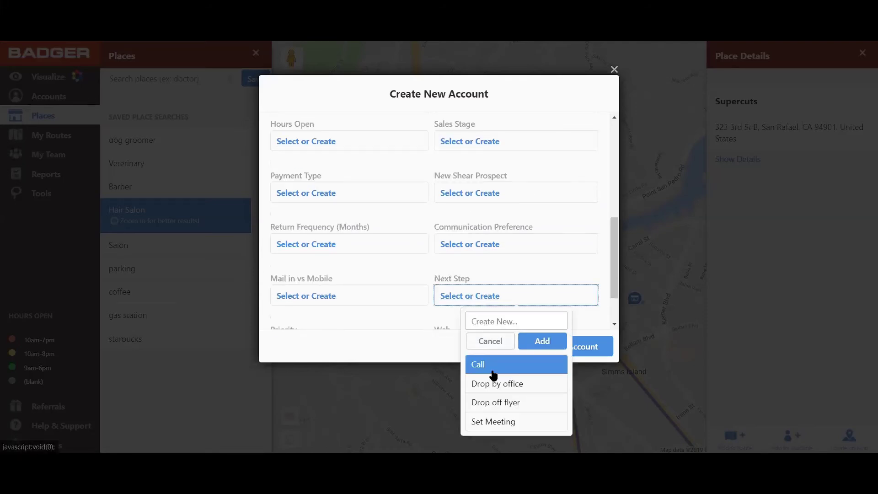
{"action": "left_click", "coordinate": [508, 383]}
{"action": "left_click", "coordinate": [471, 302]}
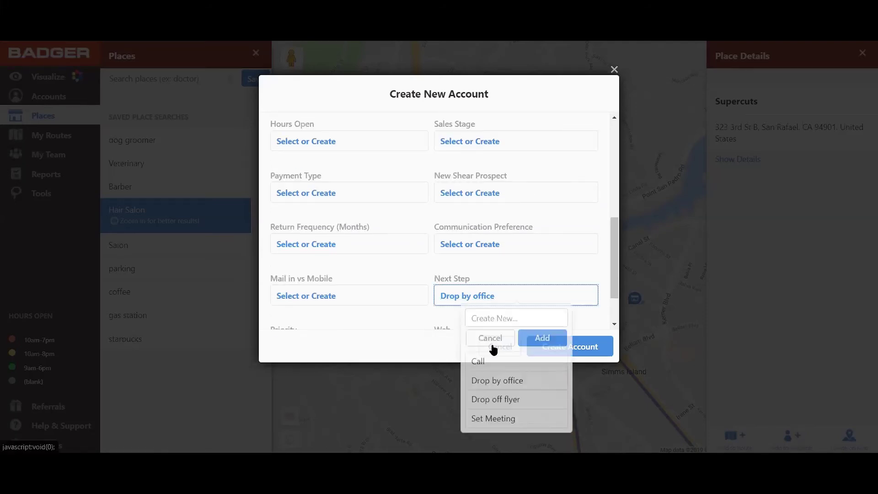
{"action": "left_click", "coordinate": [512, 402]}
{"action": "scroll", "coordinate": [457, 270], "scroll_direction": "up", "scroll_amount": 5}
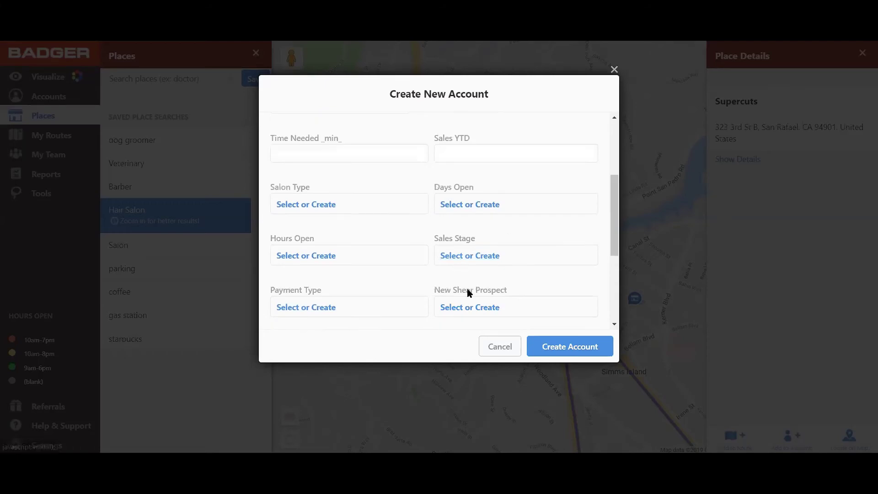
{"action": "left_click", "coordinate": [463, 311]}
{"action": "left_click", "coordinate": [488, 395]}
{"action": "left_click", "coordinate": [569, 349]}
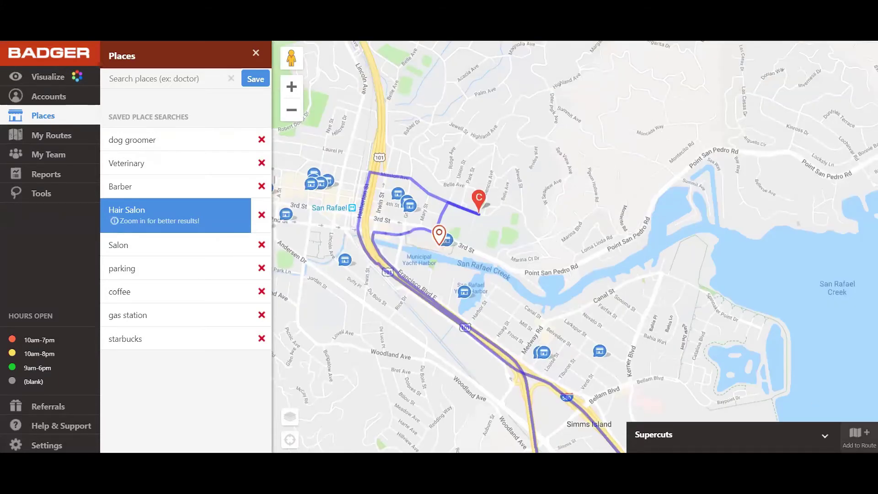
Step: Add Supercuts to the current route and start a new account from Lotus Hair Salons
{"action": "left_click", "coordinate": [859, 438]}
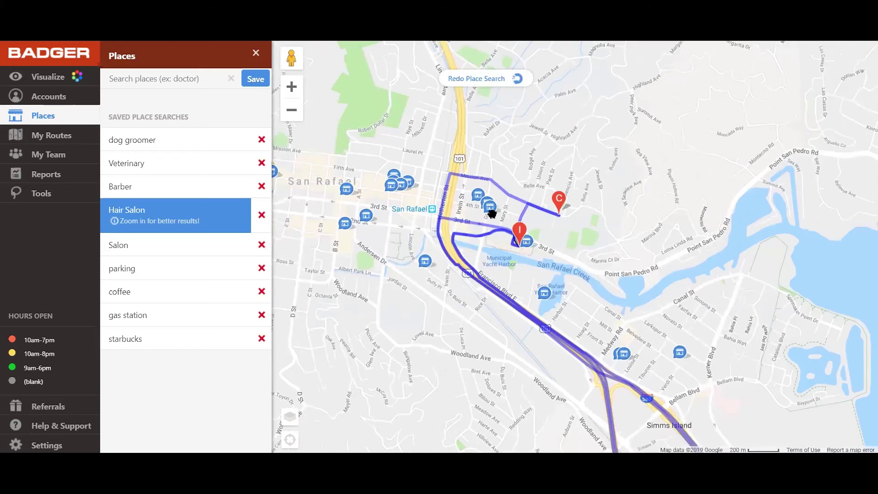
{"action": "left_click", "coordinate": [490, 206]}
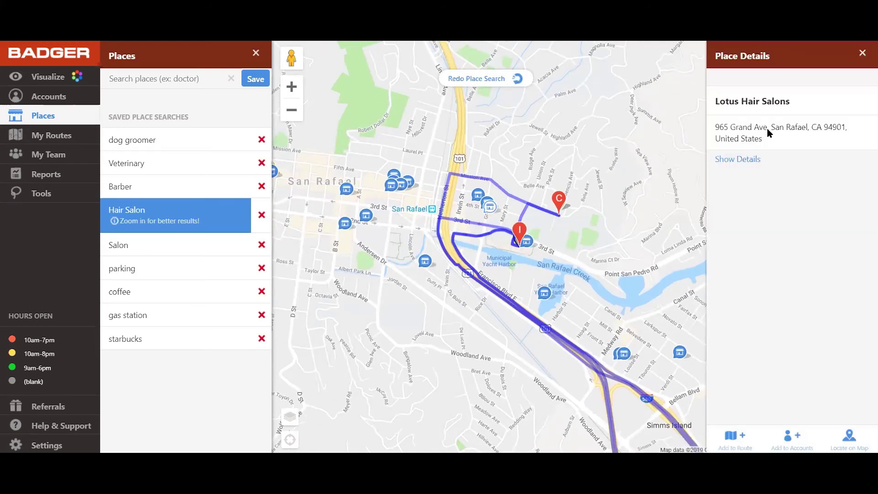
{"action": "left_click", "coordinate": [741, 160]}
{"action": "left_click", "coordinate": [795, 435]}
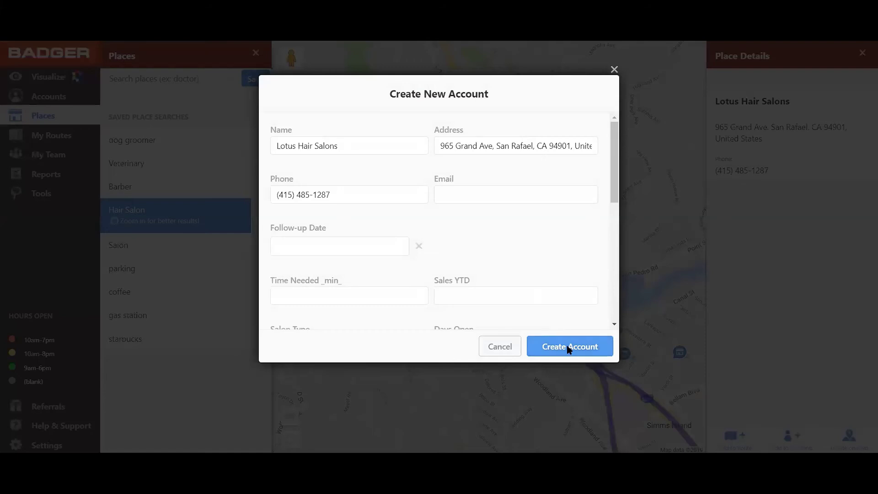
Step: Save Lotus Hair Salons and Anything For You Salon & Day Spa as accounts, then show the route
{"action": "left_click", "coordinate": [569, 347]}
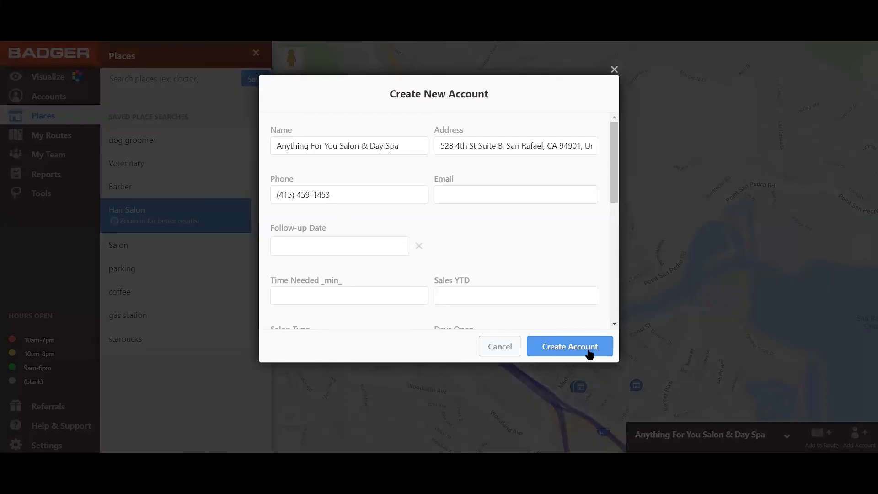
{"action": "left_click", "coordinate": [589, 349]}
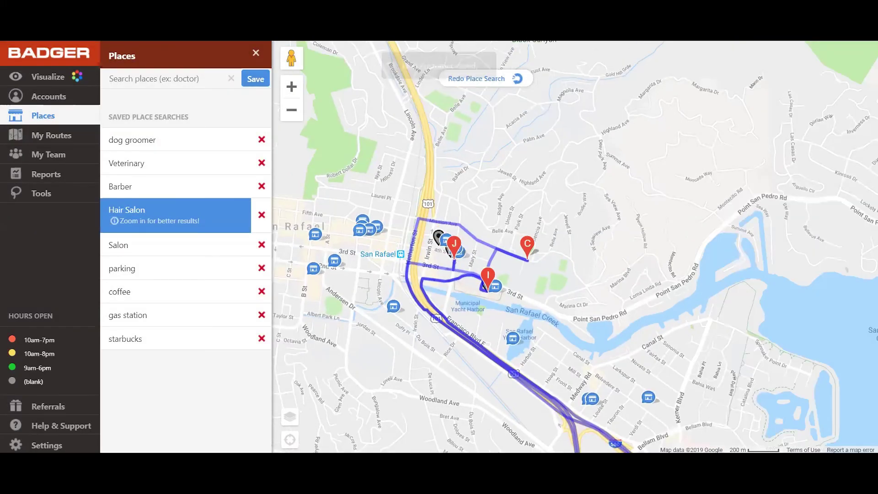
{"action": "left_click", "coordinate": [55, 136]}
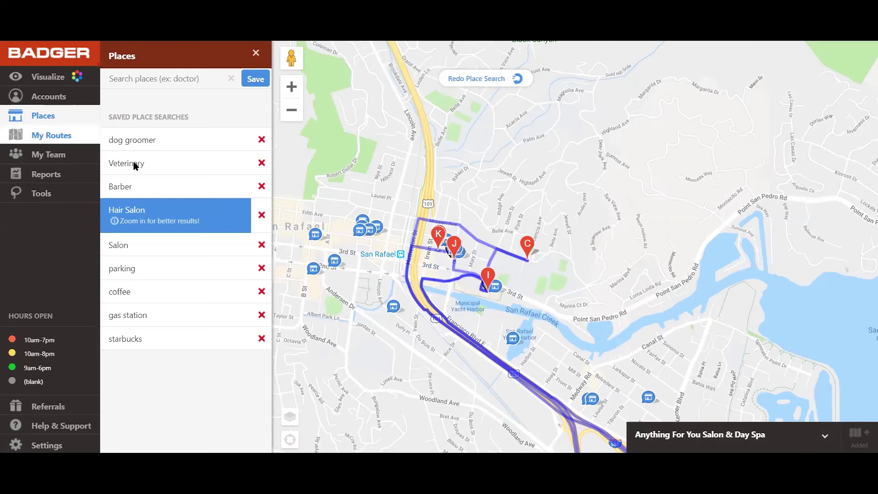
Step: Optimize the stop order and check Route Stats: 7 hrs 57 mins over 110 miles
{"action": "left_click", "coordinate": [121, 437]}
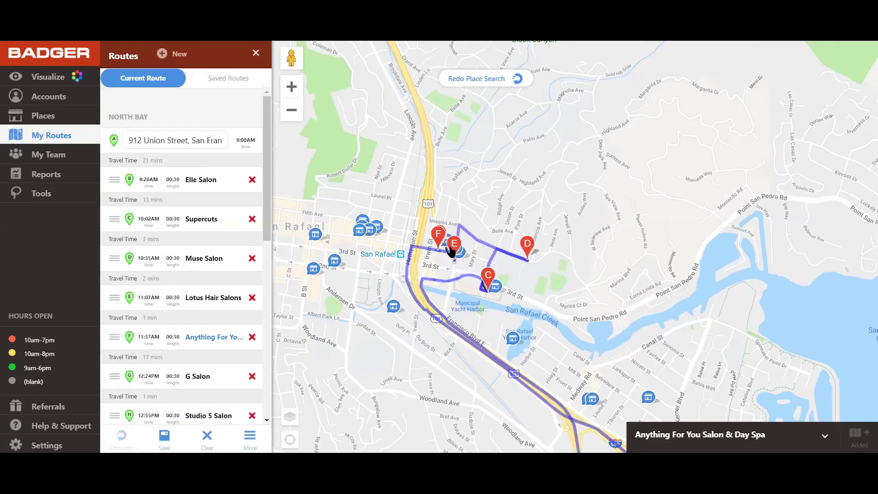
{"action": "scroll", "coordinate": [179, 296], "scroll_direction": "down", "scroll_amount": 2}
{"action": "scroll", "coordinate": [179, 296], "scroll_direction": "down", "scroll_amount": 6}
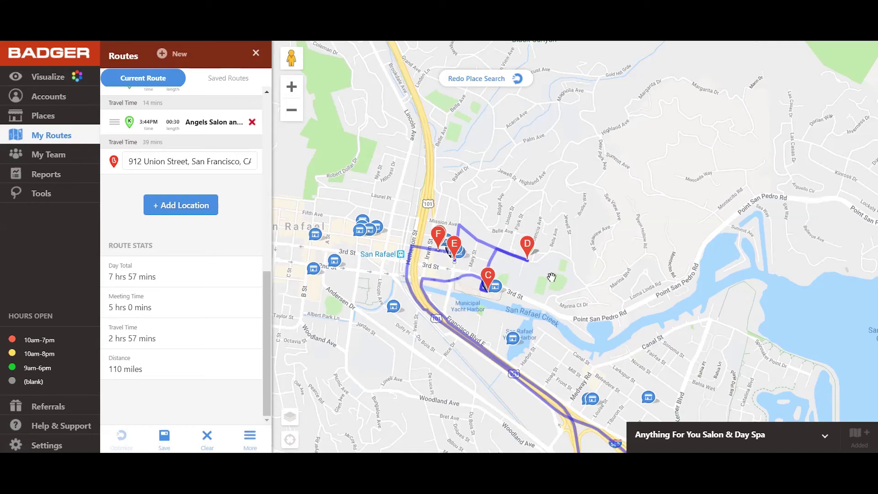
{"action": "scroll", "coordinate": [551, 277], "scroll_direction": "down", "scroll_amount": 2}
{"action": "left_click_drag", "start_coordinate": [541, 240], "coordinate": [547, 236]}
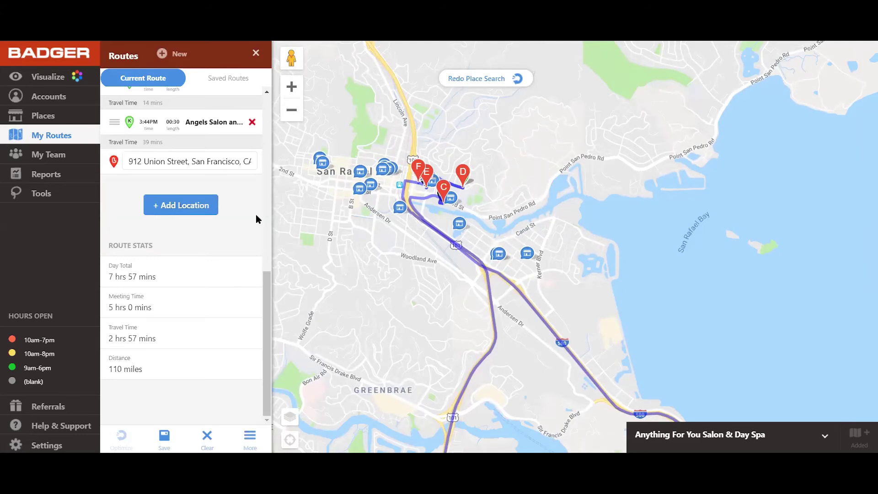
{"action": "scroll", "coordinate": [245, 220], "scroll_direction": "up", "scroll_amount": 1}
{"action": "scroll", "coordinate": [245, 220], "scroll_direction": "up", "scroll_amount": 10}
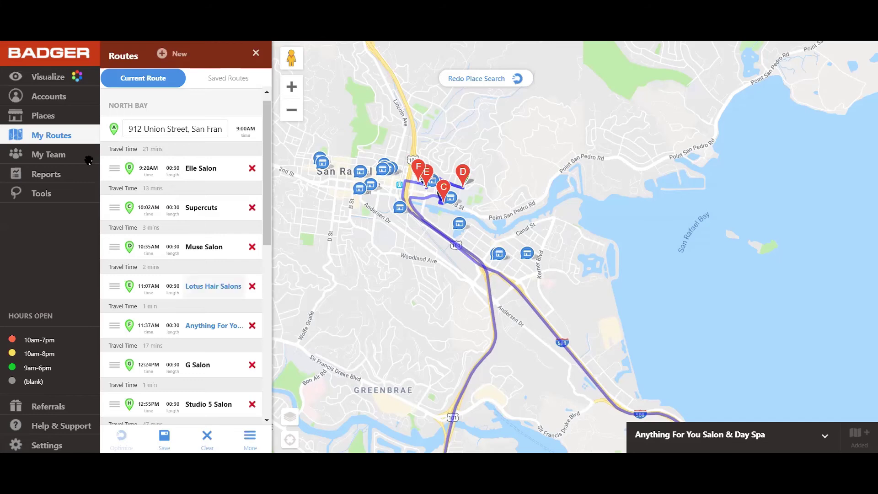
Step: Create a Meeting check-in for Elle Salon with the note 'dropped off flyer'
{"action": "left_click", "coordinate": [205, 168]}
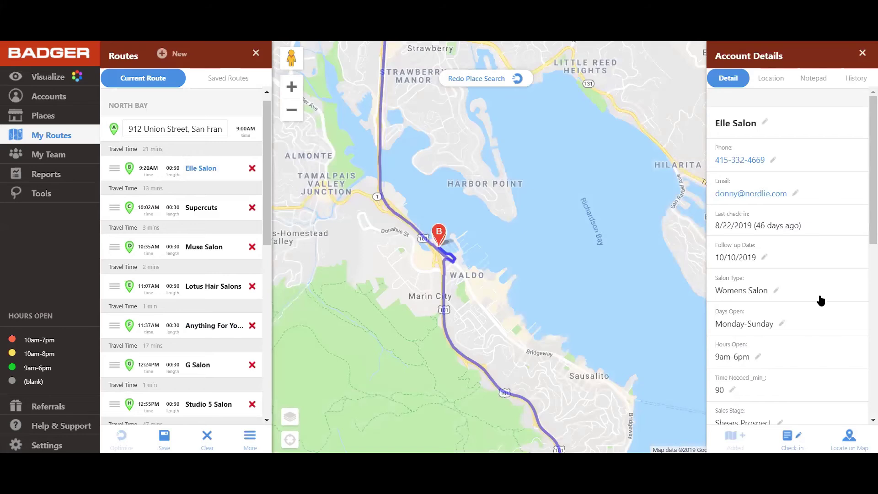
{"action": "left_click", "coordinate": [797, 438]}
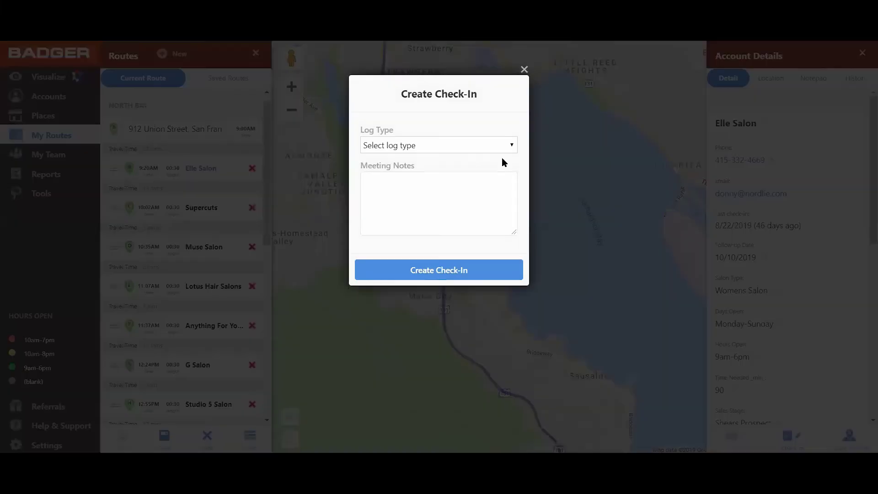
{"action": "left_click", "coordinate": [439, 145]}
{"action": "left_click", "coordinate": [417, 171]}
{"action": "left_click", "coordinate": [402, 190]}
{"action": "type", "text": "dropped off flyer"}
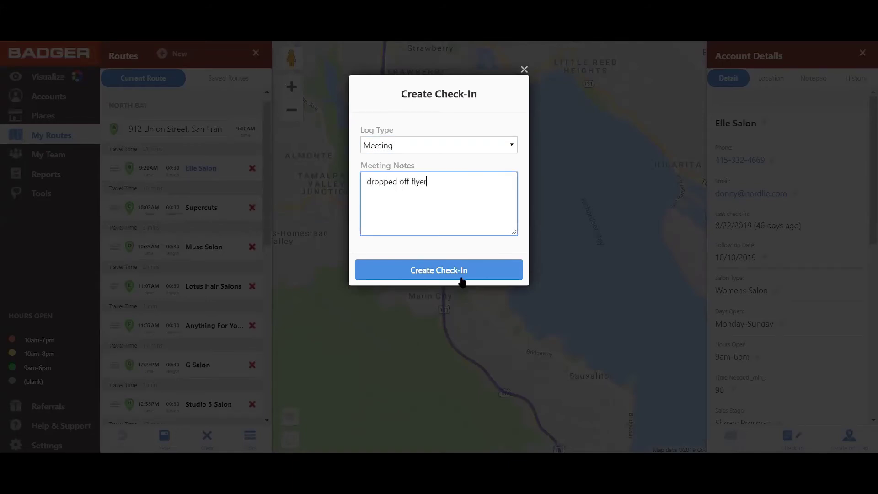
{"action": "left_click", "coordinate": [462, 277]}
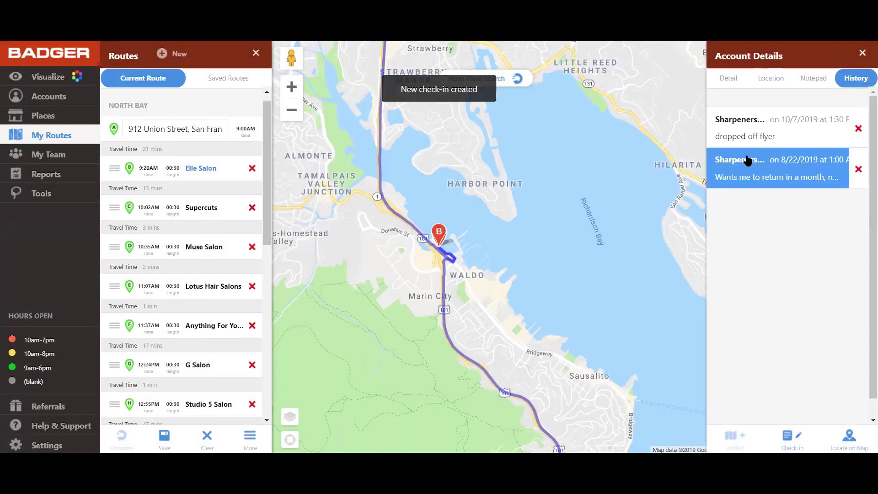
Step: Review the 'dropped off flyer' and 8/22/2019 check-in details in Elle Salon's history
{"action": "left_click", "coordinate": [743, 127]}
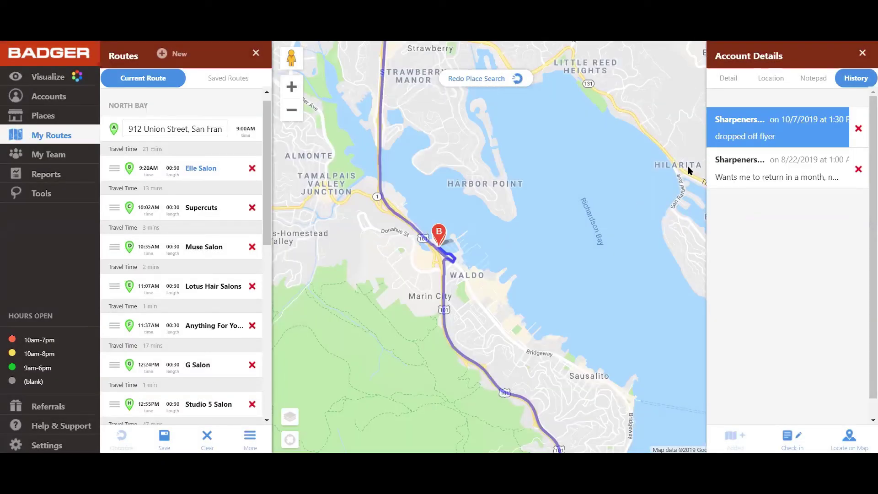
{"action": "left_click", "coordinate": [552, 92]}
{"action": "left_click", "coordinate": [790, 180]}
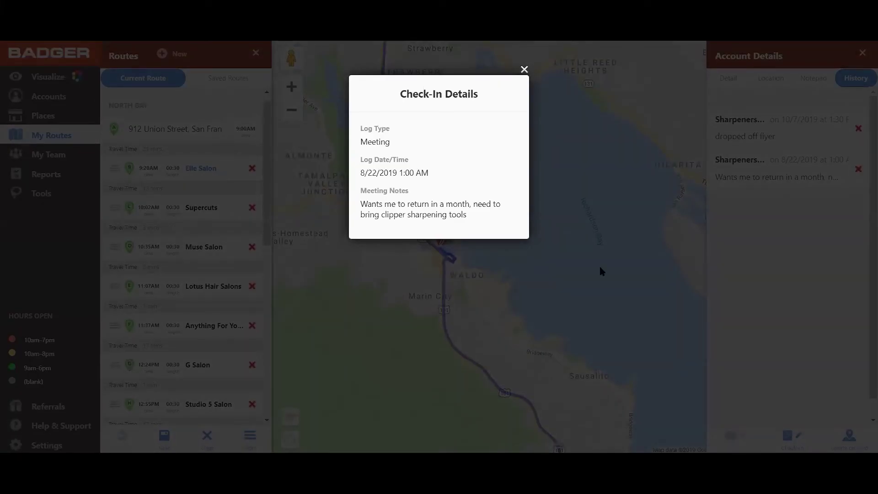
{"action": "left_click", "coordinate": [562, 167]}
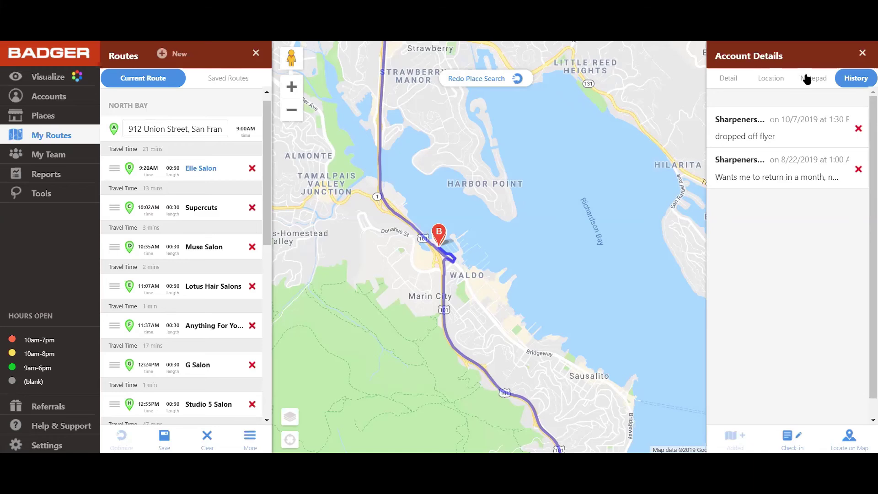
Step: Look over Elle Salon's Notepad and History, then close its account details
{"action": "left_click", "coordinate": [807, 79]}
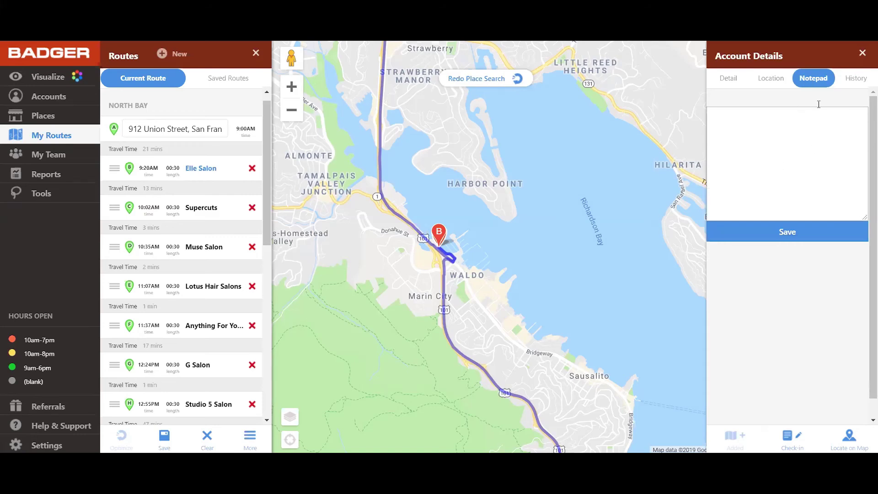
{"action": "left_click", "coordinate": [858, 81]}
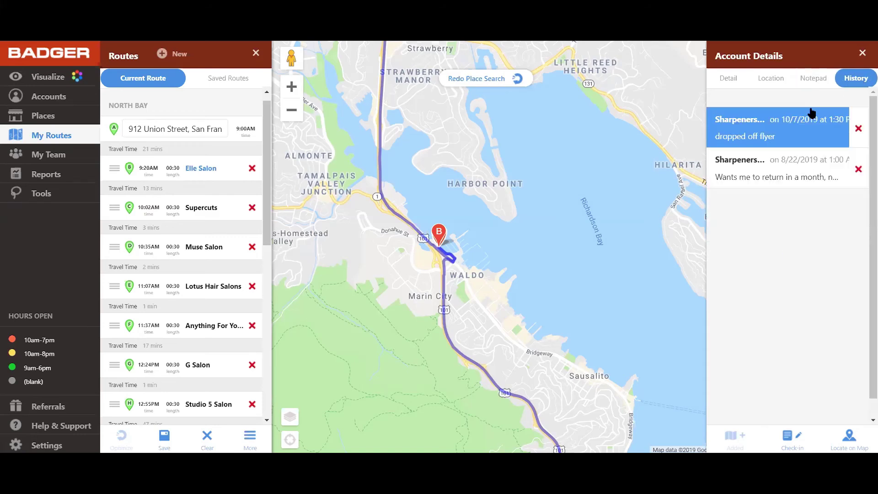
{"action": "left_click", "coordinate": [806, 82]}
{"action": "left_click", "coordinate": [726, 144]}
{"action": "left_click", "coordinate": [796, 236]}
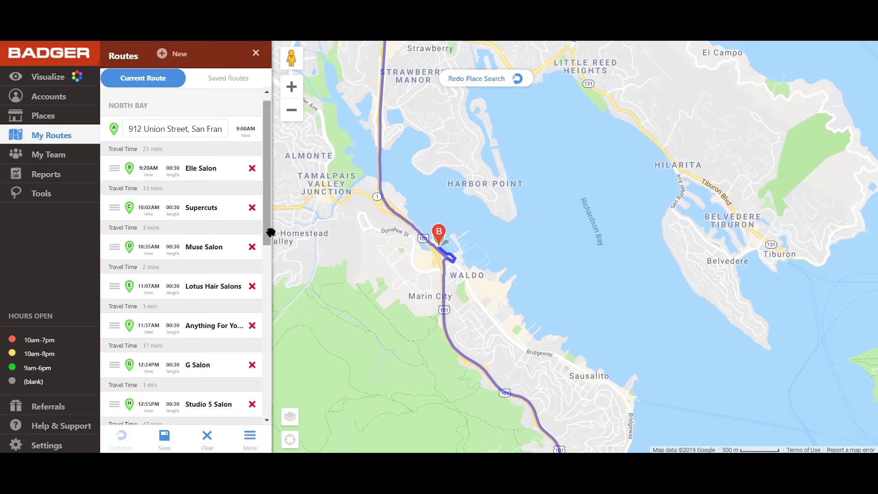
Step: Frame the whole route on the map, then show the Sep 7 – Oct 7, 2019 check-ins report
{"action": "scroll", "coordinate": [227, 304], "scroll_direction": "down", "scroll_amount": 2}
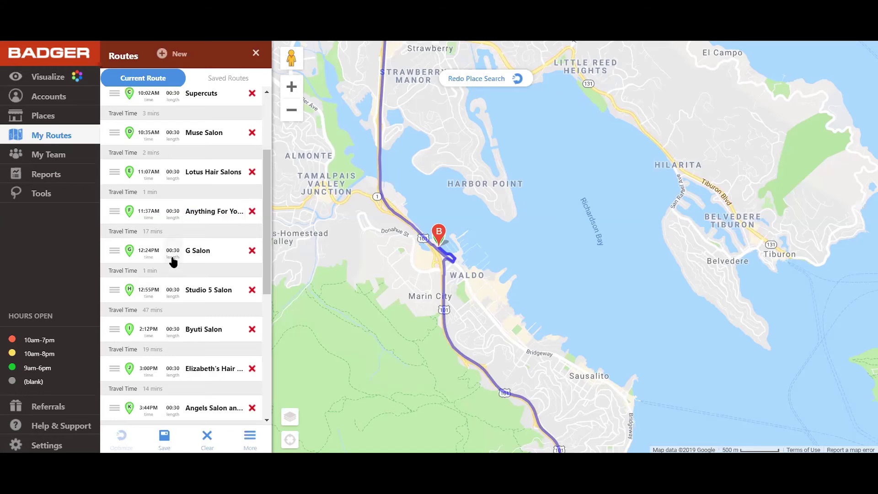
{"action": "scroll", "coordinate": [349, 234], "scroll_direction": "down", "scroll_amount": 1}
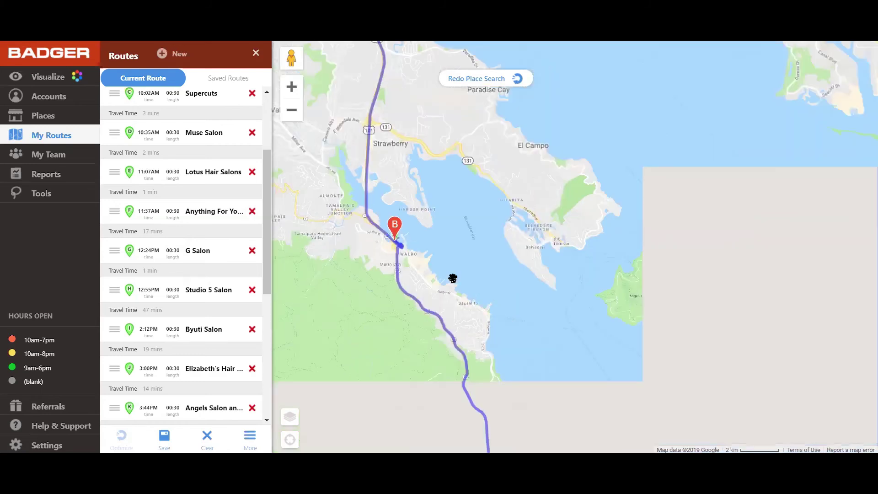
{"action": "scroll", "coordinate": [453, 278], "scroll_direction": "down", "scroll_amount": 3}
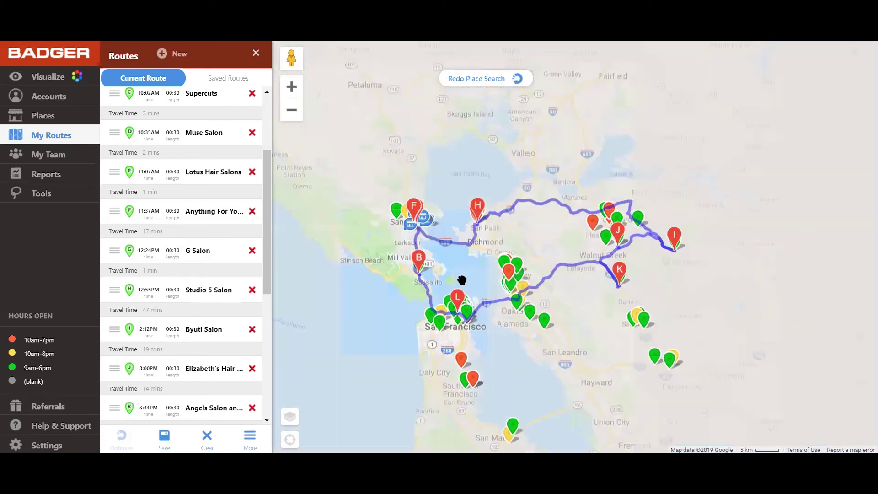
{"action": "scroll", "coordinate": [489, 276], "scroll_direction": "up", "scroll_amount": 2}
{"action": "left_click_drag", "start_coordinate": [514, 301], "coordinate": [488, 297]}
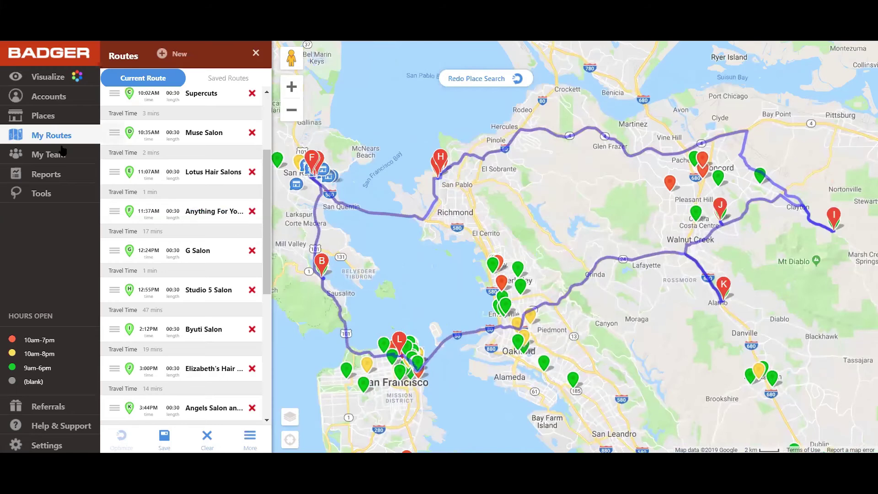
{"action": "left_click", "coordinate": [55, 176]}
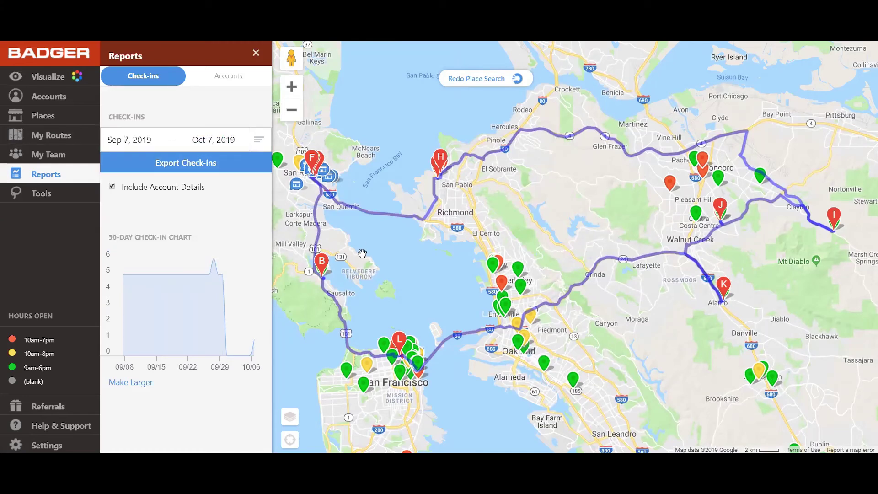
{"action": "mouse_move", "coordinate": [218, 252]}
{"action": "left_click", "coordinate": [229, 161]}
Step: Clear the unsaved current route and close the routes panel
{"action": "left_click", "coordinate": [67, 136]}
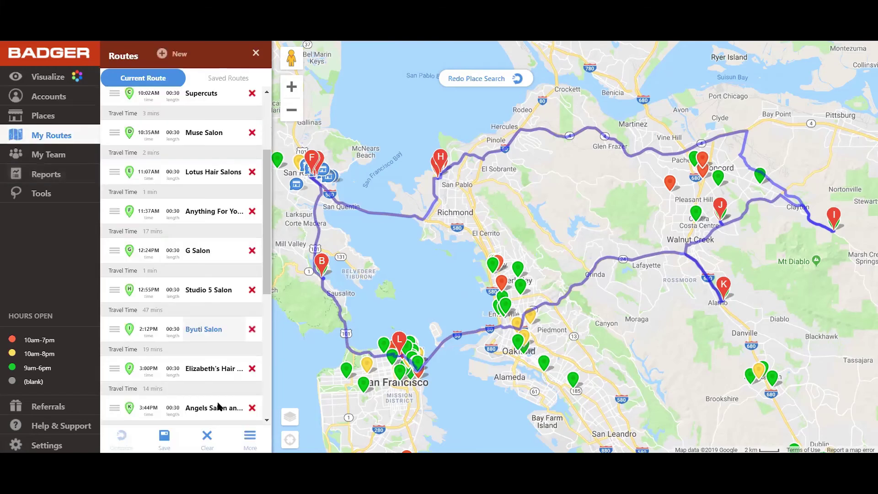
{"action": "left_click", "coordinate": [207, 435]}
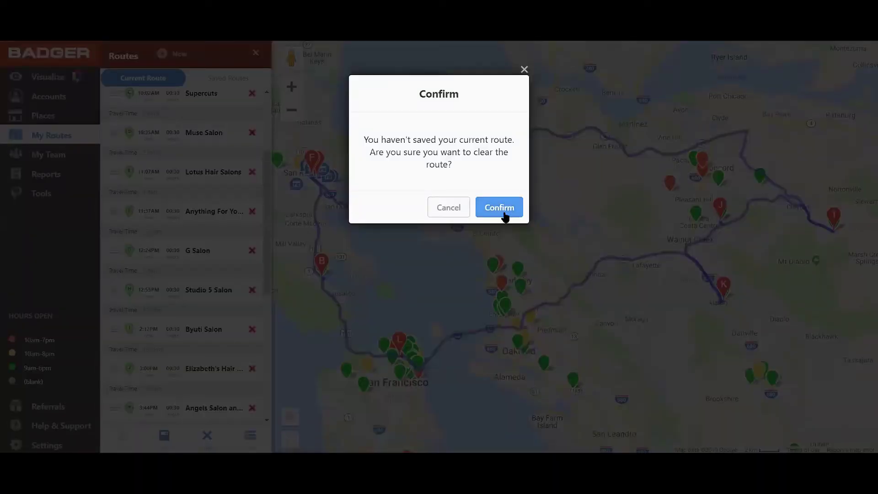
{"action": "left_click", "coordinate": [500, 208]}
{"action": "left_click", "coordinate": [256, 54]}
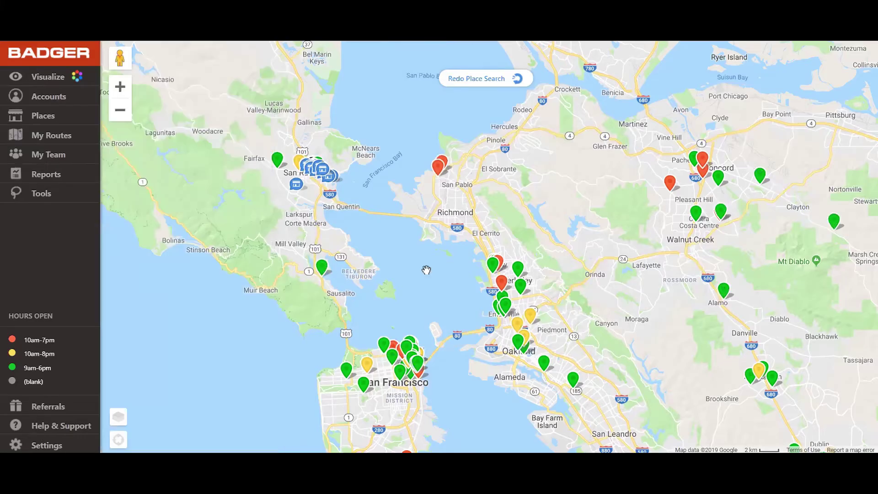
Step: Turn off the Hair Salon place search and close the Places panel
{"action": "left_click", "coordinate": [52, 119]}
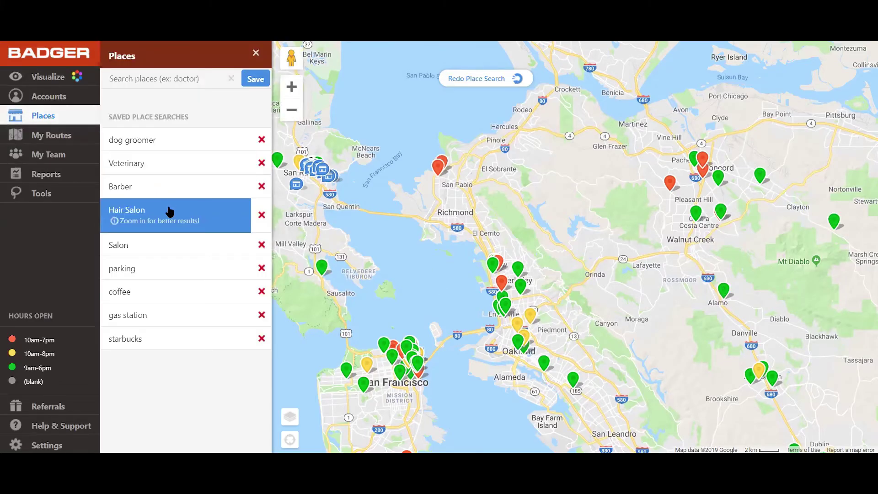
{"action": "left_click", "coordinate": [170, 211]}
{"action": "left_click", "coordinate": [256, 54]}
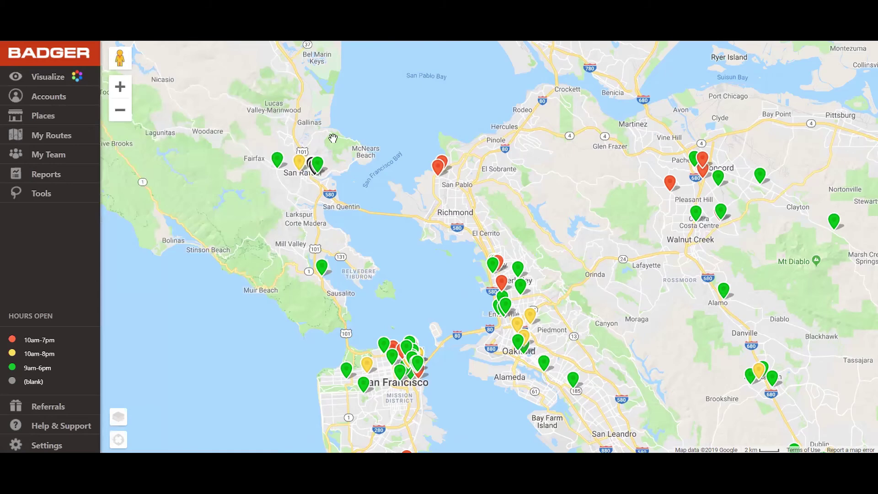
{"action": "left_click_drag", "start_coordinate": [373, 178], "coordinate": [343, 157]}
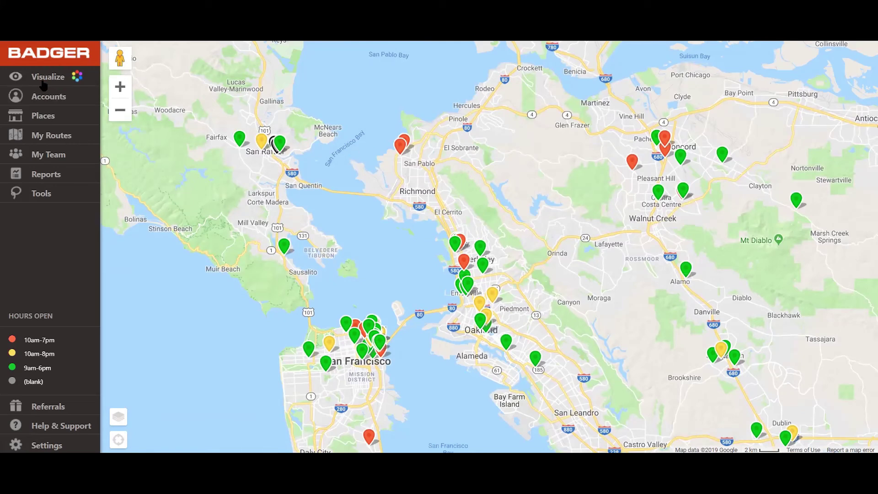
Step: Colorize the account pins by Communication Preference
{"action": "left_click", "coordinate": [64, 72]}
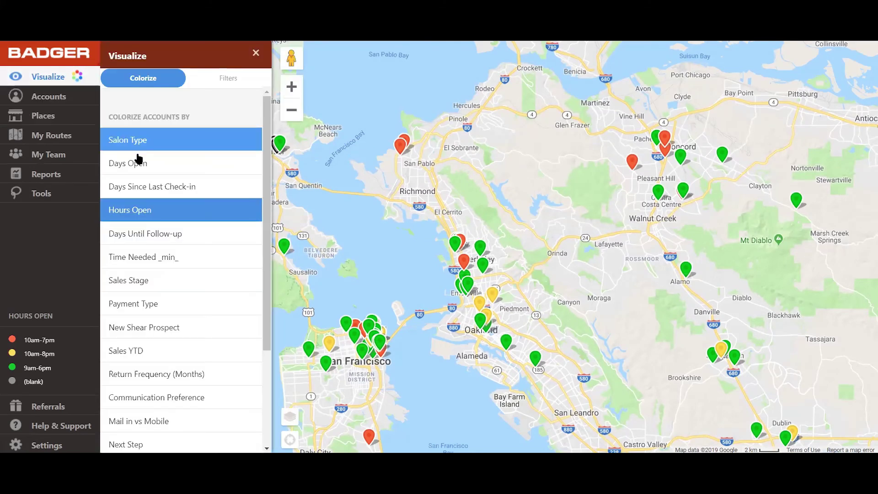
{"action": "scroll", "coordinate": [156, 132], "scroll_direction": "down", "scroll_amount": 3}
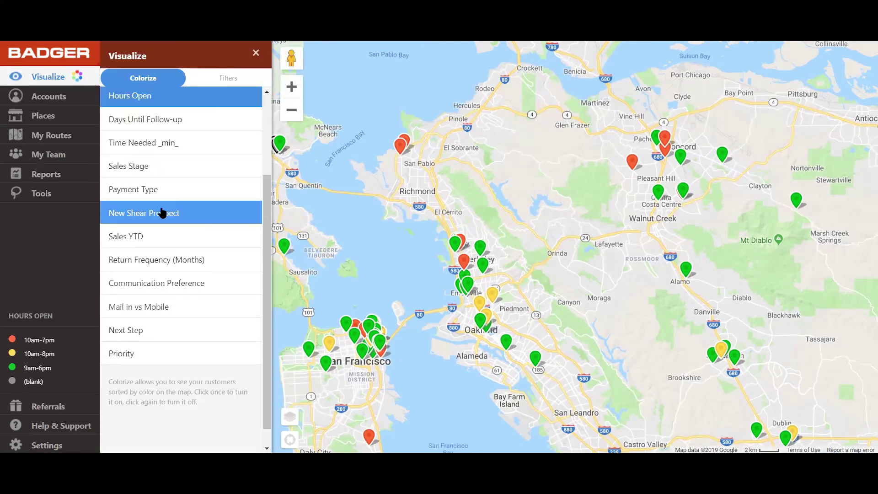
{"action": "left_click", "coordinate": [182, 293]}
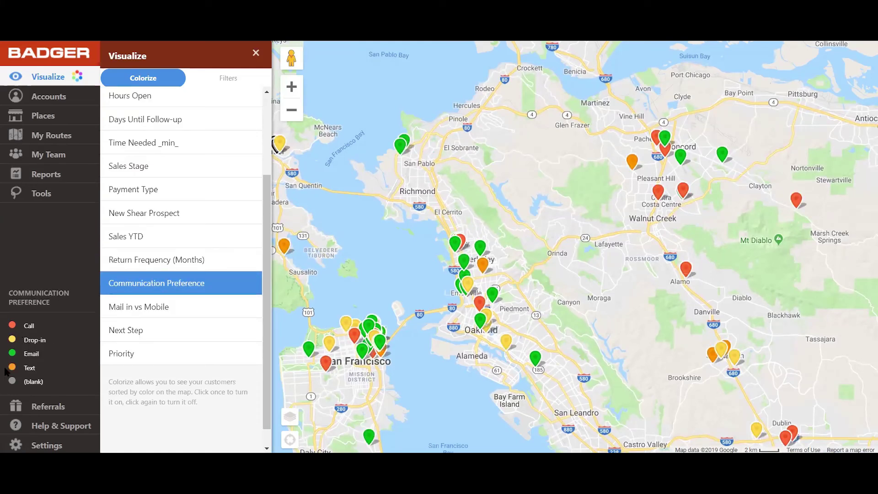
Step: Filter Communication Preference so only Text accounts are shown
{"action": "left_click", "coordinate": [241, 81]}
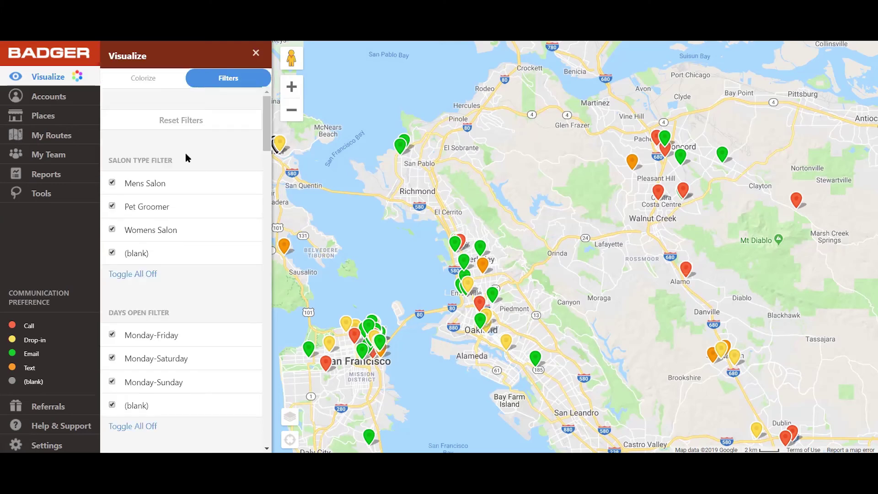
{"action": "scroll", "coordinate": [186, 156], "scroll_direction": "down", "scroll_amount": 3}
{"action": "scroll", "coordinate": [200, 163], "scroll_direction": "down", "scroll_amount": 10}
{"action": "scroll", "coordinate": [200, 163], "scroll_direction": "down", "scroll_amount": 6}
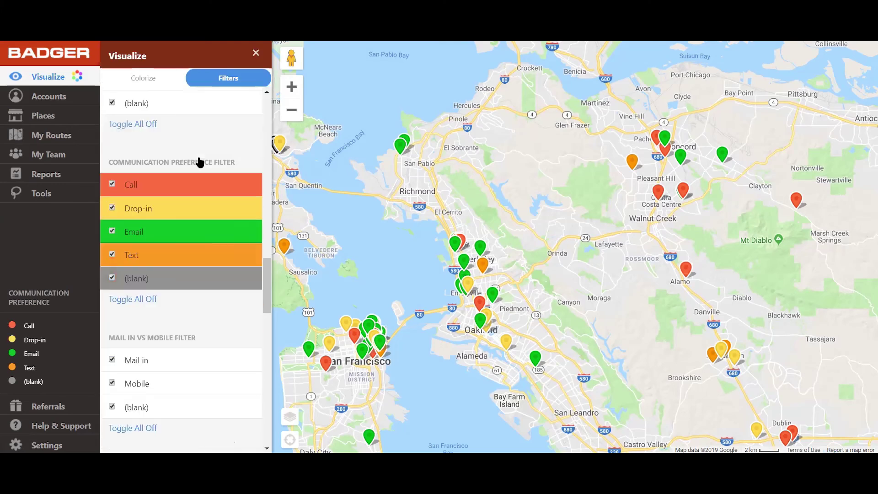
{"action": "left_click", "coordinate": [132, 299]}
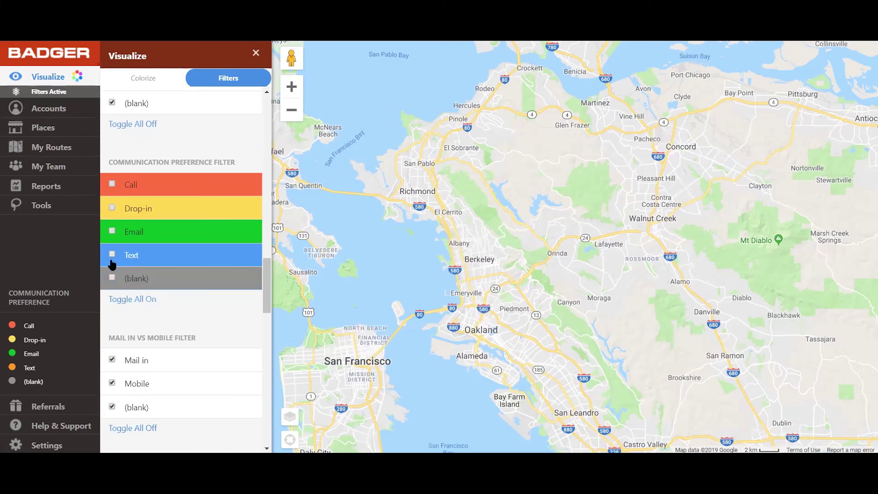
{"action": "left_click", "coordinate": [157, 256]}
Step: Pan and zoom the map around the remaining orange Text pins
{"action": "left_click_drag", "start_coordinate": [444, 305], "coordinate": [477, 212]}
{"action": "scroll", "coordinate": [498, 295], "scroll_direction": "down", "scroll_amount": 2}
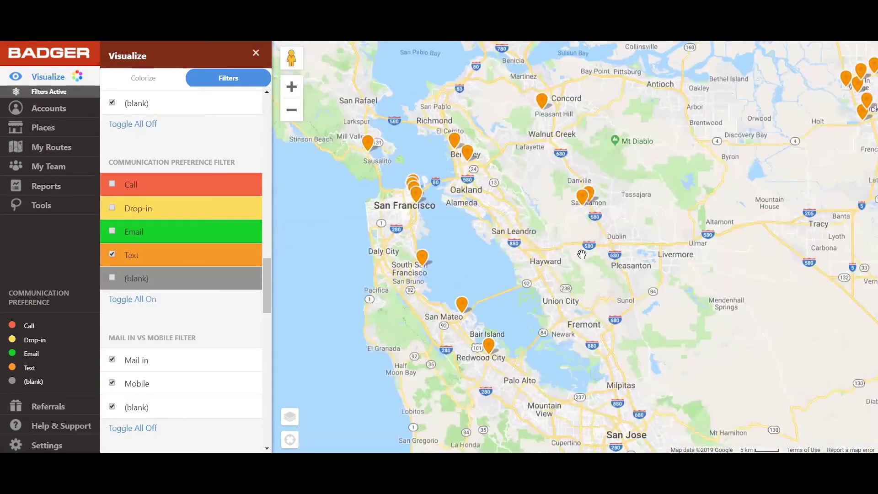
{"action": "scroll", "coordinate": [604, 294], "scroll_direction": "down", "scroll_amount": 2}
{"action": "left_click_drag", "start_coordinate": [571, 300], "coordinate": [513, 329]}
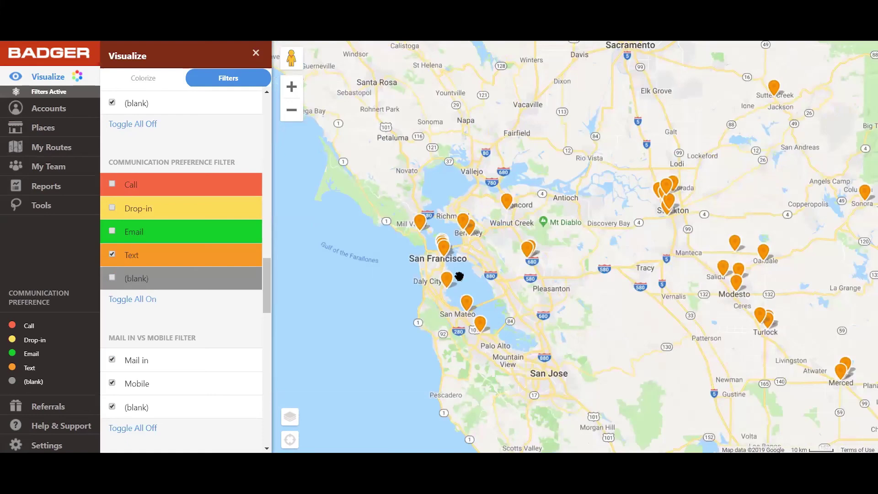
{"action": "scroll", "coordinate": [425, 243], "scroll_direction": "up", "scroll_amount": 1}
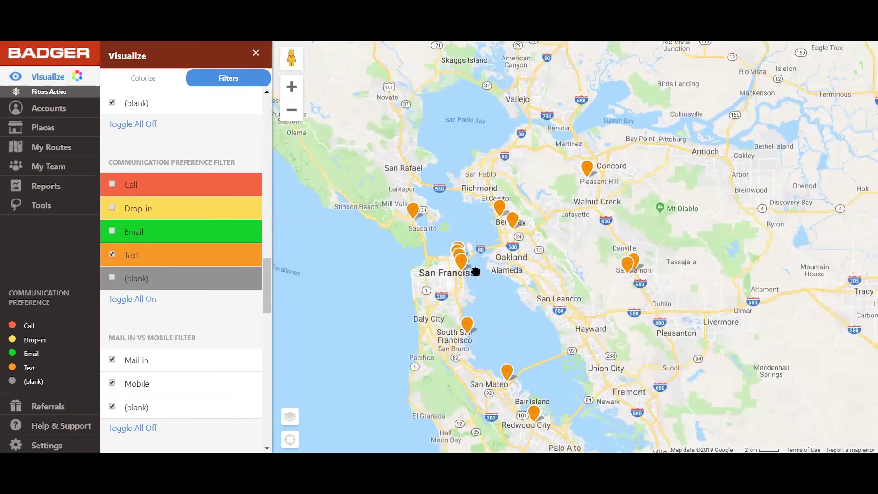
{"action": "scroll", "coordinate": [474, 271], "scroll_direction": "up", "scroll_amount": 1}
{"action": "left_click", "coordinate": [50, 204]}
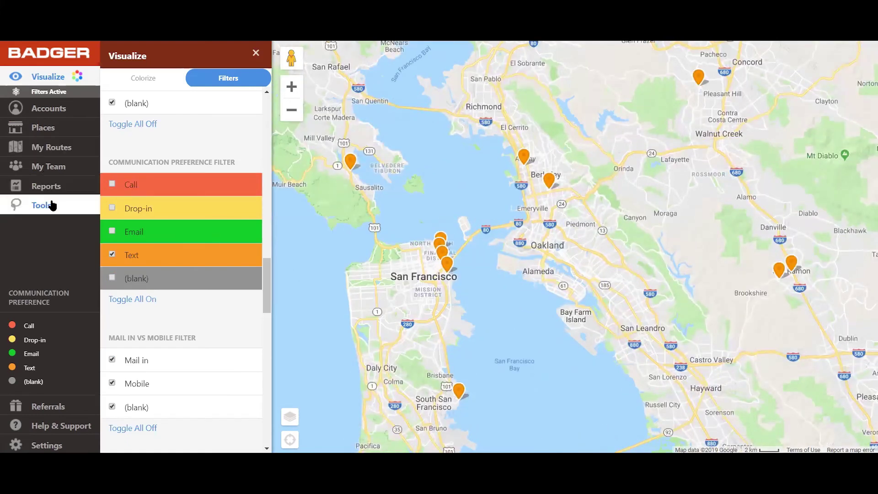
Step: Lasso the four downtown San Francisco pins and open Mass Update for them
{"action": "left_click", "coordinate": [176, 101]}
{"action": "mouse_move", "coordinate": [470, 295]}
{"action": "left_mouse_down"}
{"action": "mouse_move", "coordinate": [440, 198]}
{"action": "mouse_move", "coordinate": [470, 300]}
{"action": "left_mouse_up"}
{"action": "left_click", "coordinate": [249, 437]}
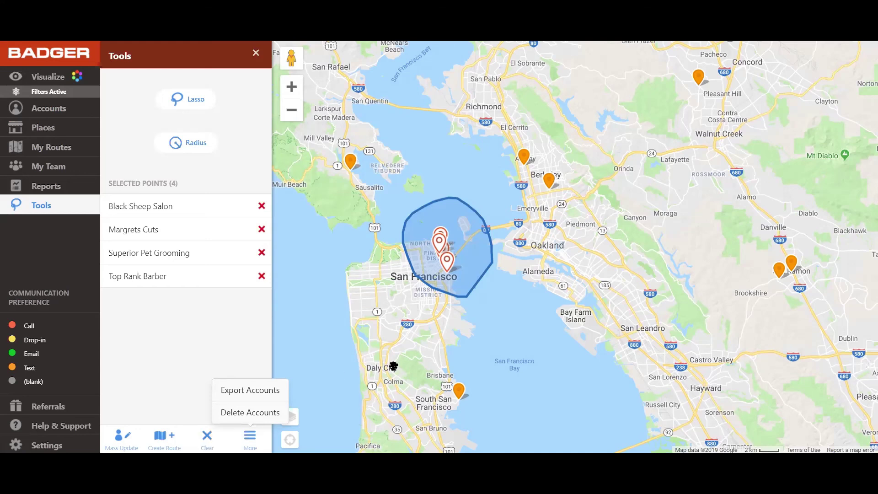
{"action": "left_click", "coordinate": [381, 328]}
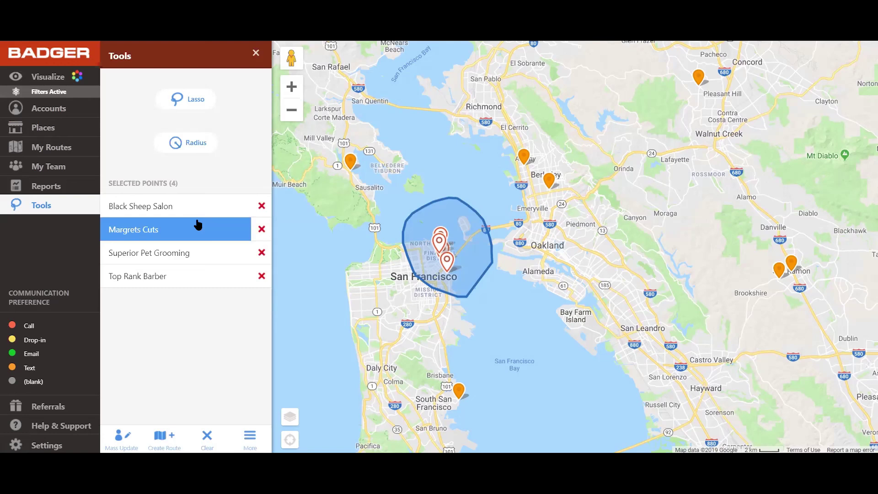
{"action": "left_click", "coordinate": [130, 435]}
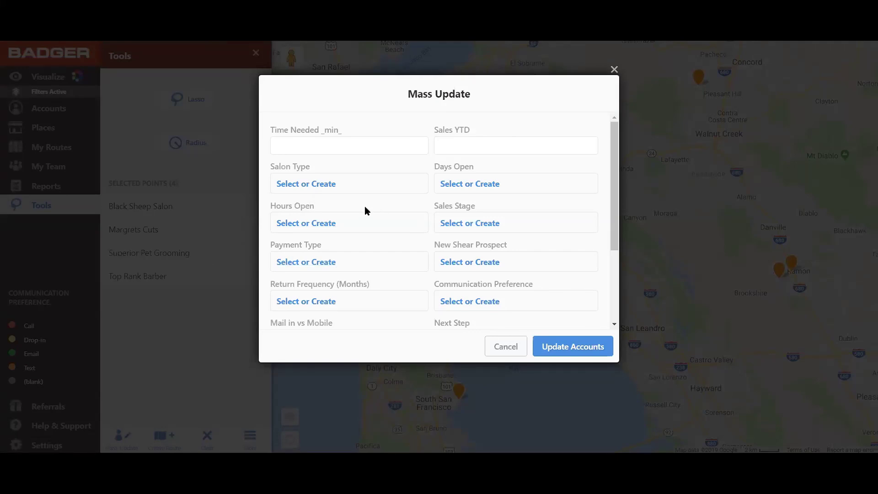
Step: Mass-update the four accounts with a follow-up date of October 9, 2019
{"action": "scroll", "coordinate": [365, 211], "scroll_direction": "down", "scroll_amount": 1}
{"action": "scroll", "coordinate": [410, 211], "scroll_direction": "down", "scroll_amount": 1}
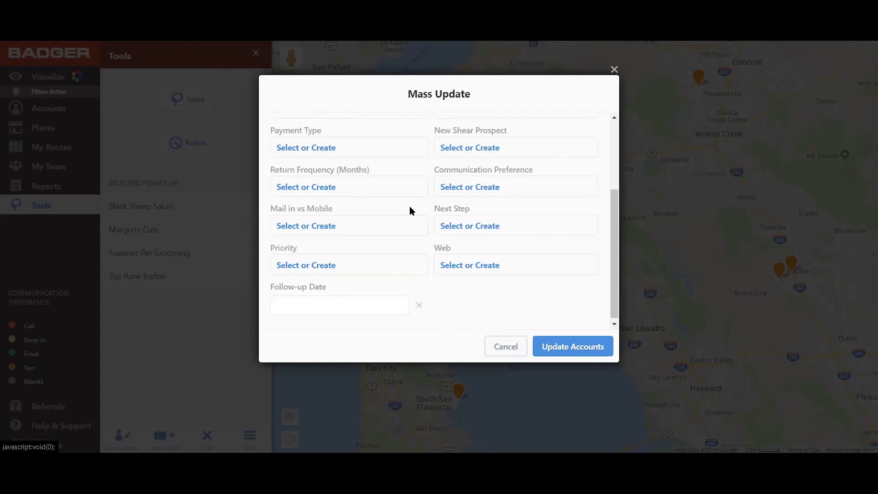
{"action": "scroll", "coordinate": [404, 201], "scroll_direction": "up", "scroll_amount": 1}
{"action": "scroll", "coordinate": [388, 219], "scroll_direction": "down", "scroll_amount": 1}
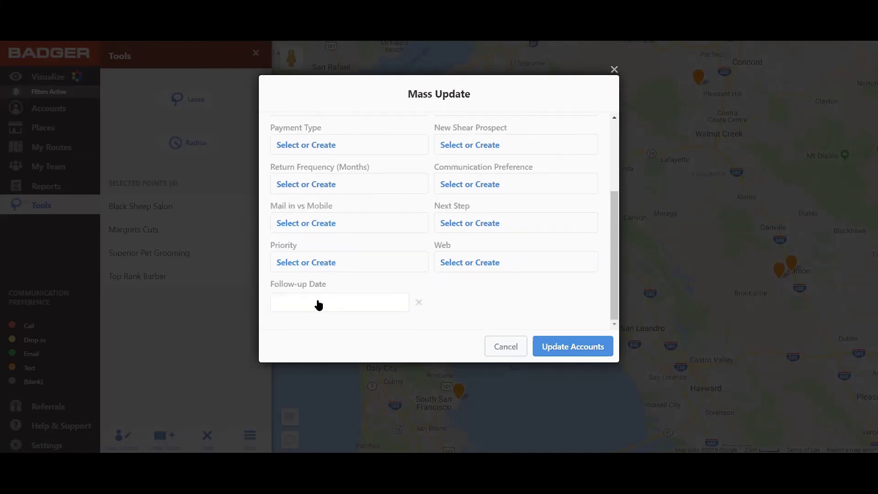
{"action": "left_click", "coordinate": [319, 305]}
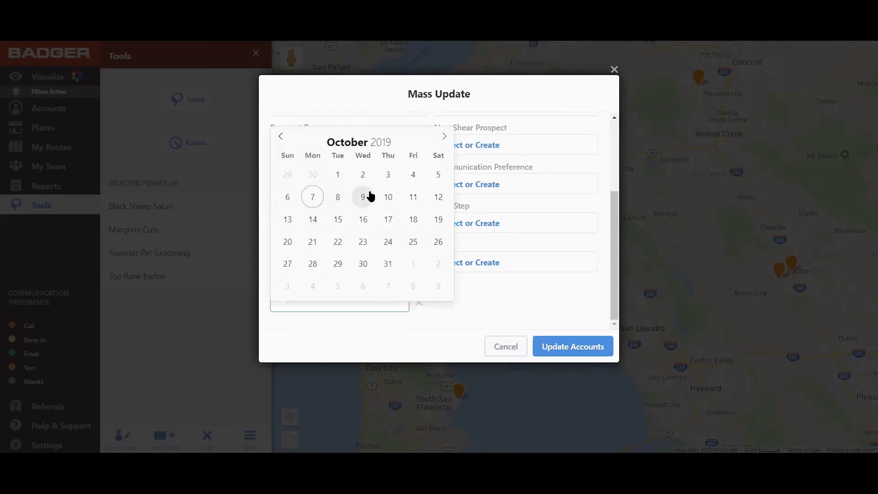
{"action": "left_click", "coordinate": [362, 196]}
{"action": "left_click", "coordinate": [588, 348]}
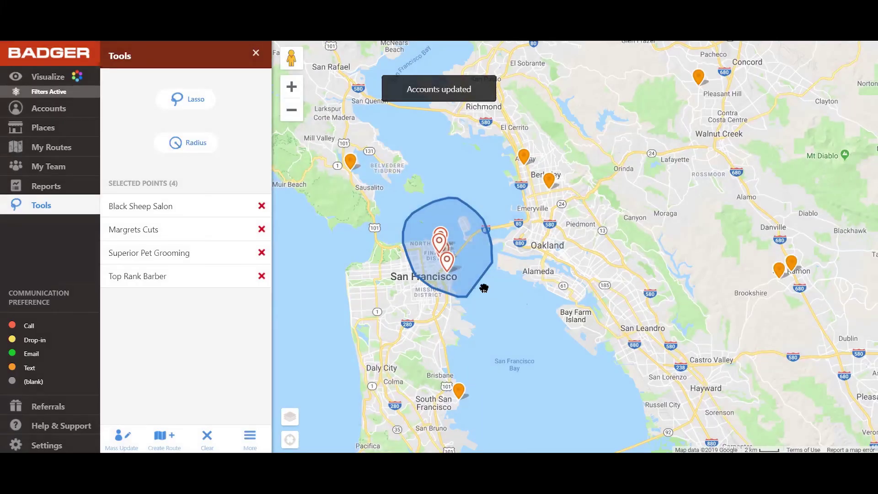
Step: Check the downtown accounts, including Margrets Cuts' details, then clear the lasso selection
{"action": "left_click", "coordinate": [444, 258]}
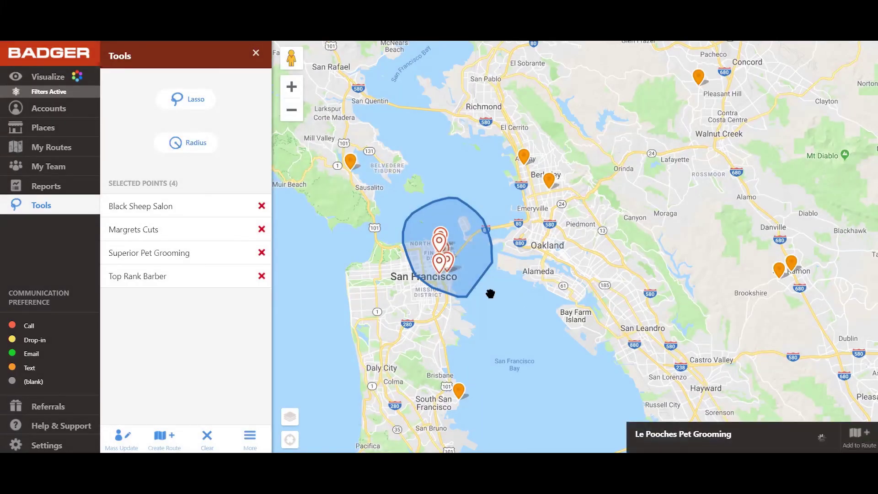
{"action": "left_click", "coordinate": [449, 248]}
{"action": "left_click", "coordinate": [446, 260]}
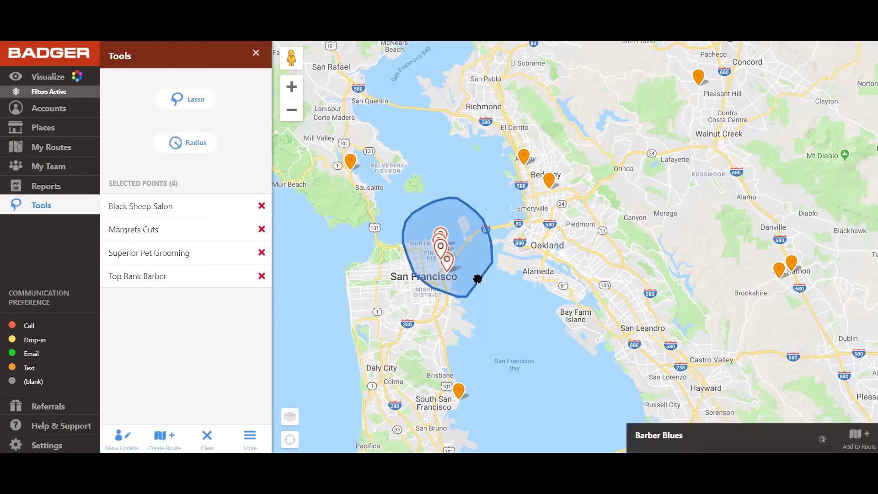
{"action": "scroll", "coordinate": [490, 323], "scroll_direction": "up", "scroll_amount": 3}
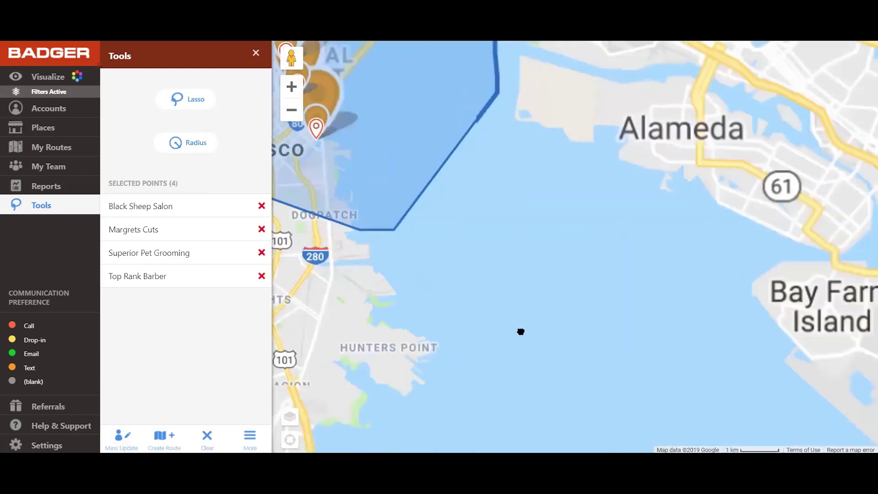
{"action": "scroll", "coordinate": [521, 332], "scroll_direction": "down", "scroll_amount": 3}
{"action": "scroll", "coordinate": [584, 361], "scroll_direction": "up", "scroll_amount": 1}
{"action": "left_click", "coordinate": [530, 295]}
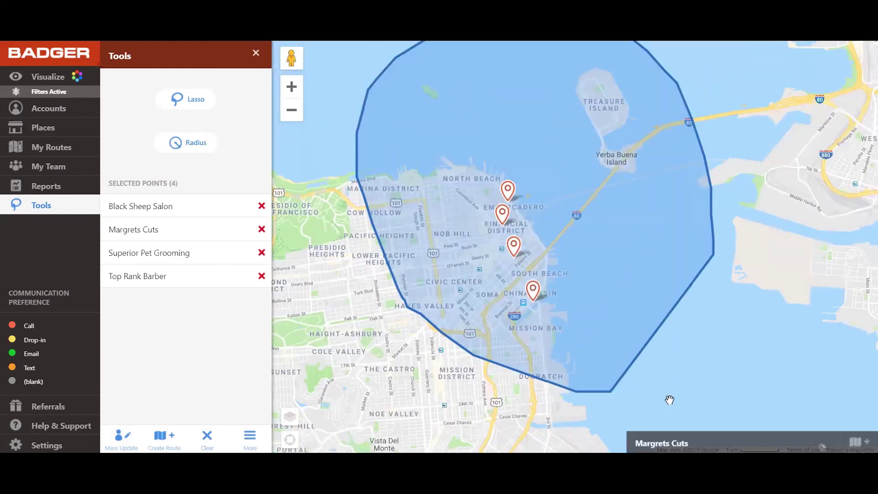
{"action": "left_click", "coordinate": [726, 438]}
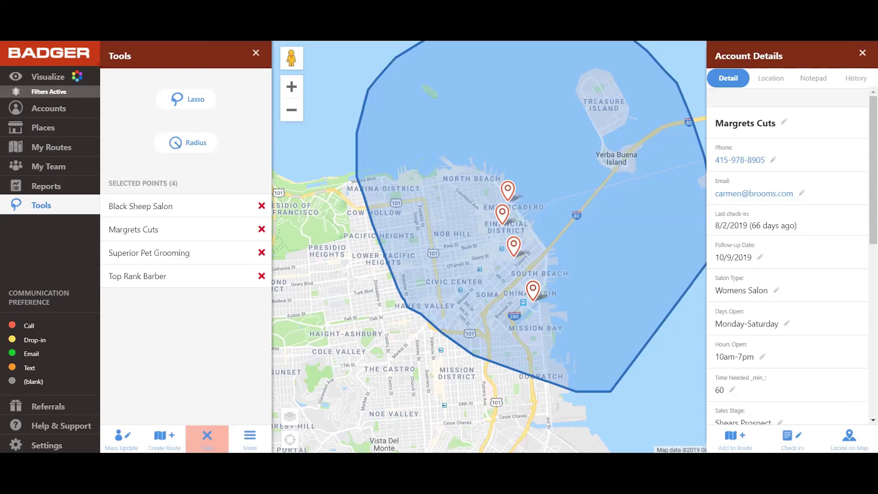
{"action": "left_click", "coordinate": [206, 437]}
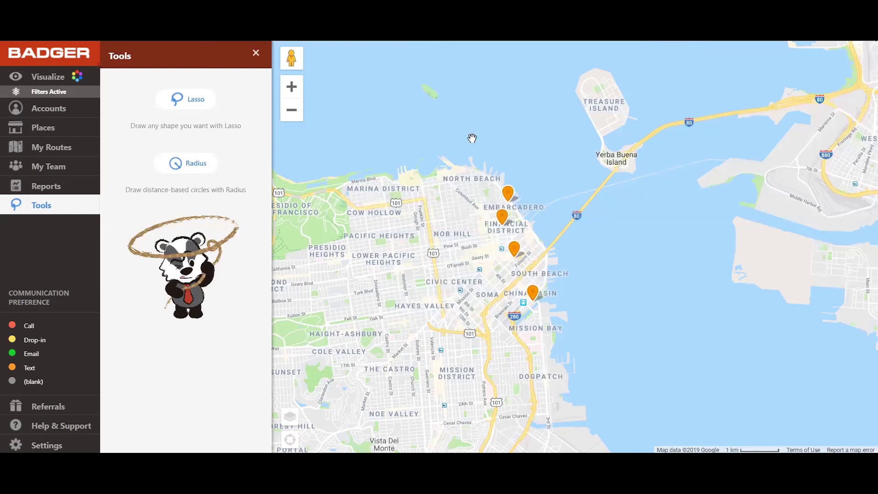
Step: Close the Tools panel and use Reset Filters in Visualize so all accounts show
{"action": "left_click", "coordinate": [255, 52]}
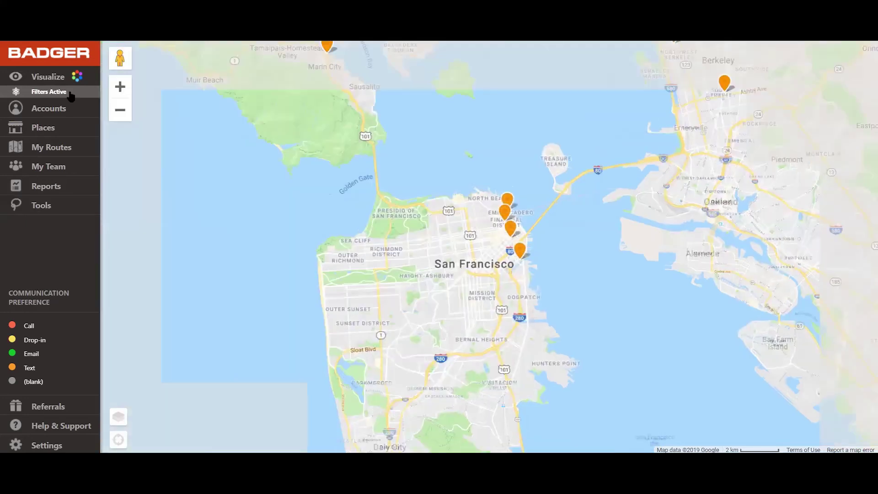
{"action": "left_click", "coordinate": [48, 76]}
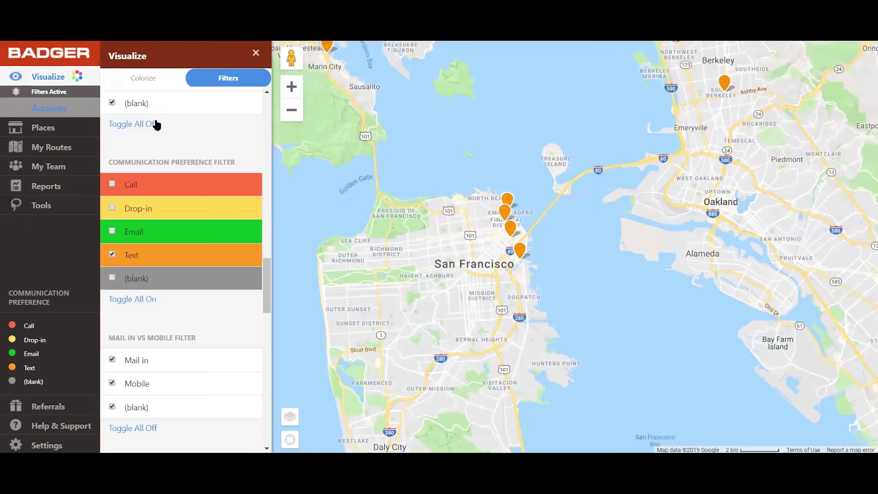
{"action": "scroll", "coordinate": [190, 146], "scroll_direction": "up", "scroll_amount": 10}
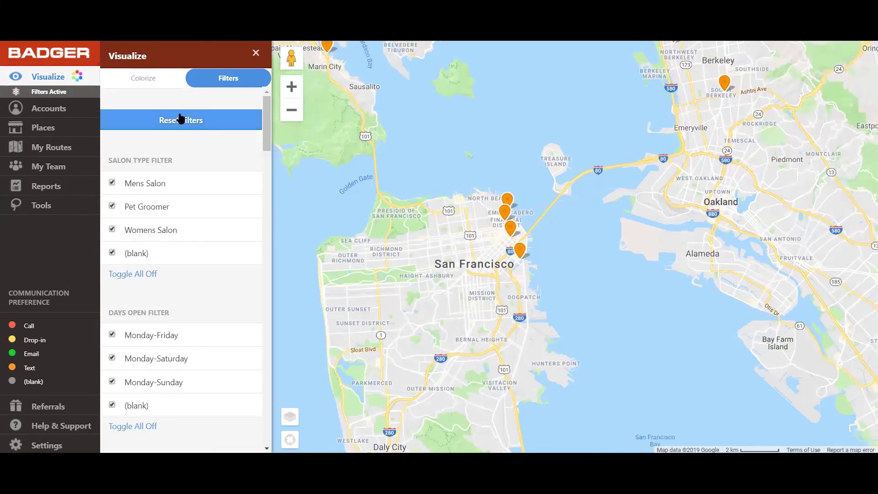
{"action": "left_click", "coordinate": [203, 125]}
{"action": "left_click", "coordinate": [255, 52]}
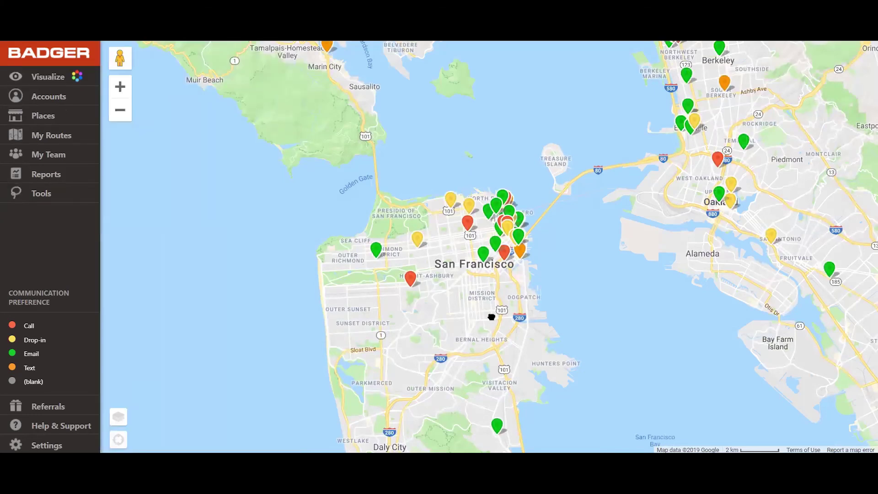